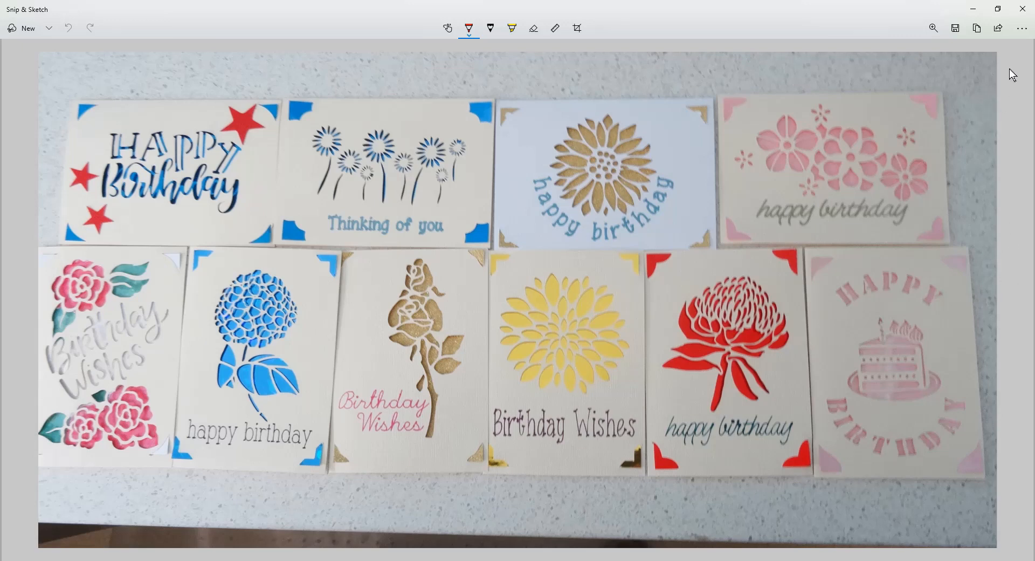
Close the card photo, switch to Firefox and search Google for "dahlia stencil", narrowing the images to printable ones
{"action": "left_click", "coordinate": [1022, 8]}
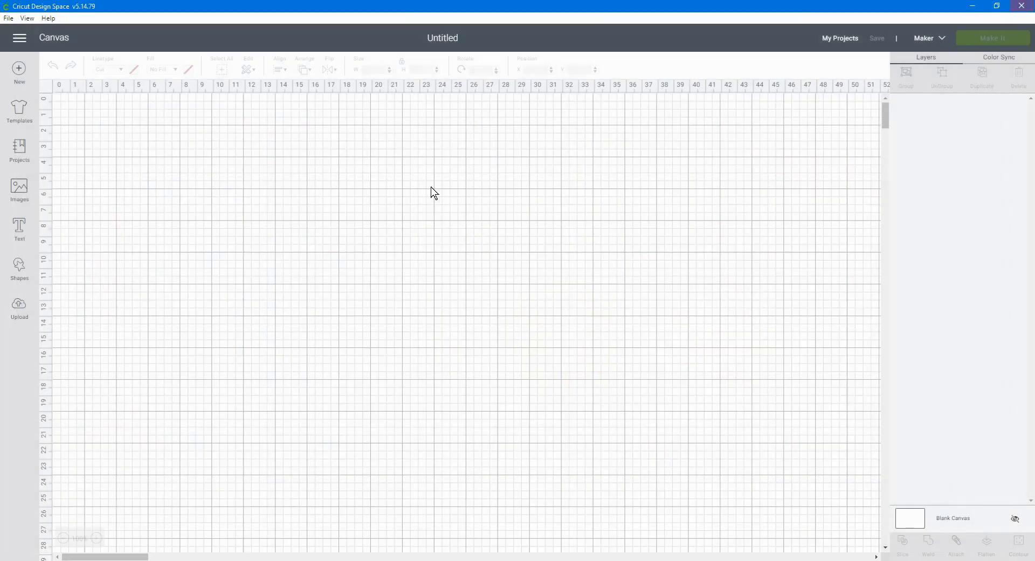
{"action": "left_click", "coordinate": [296, 560]}
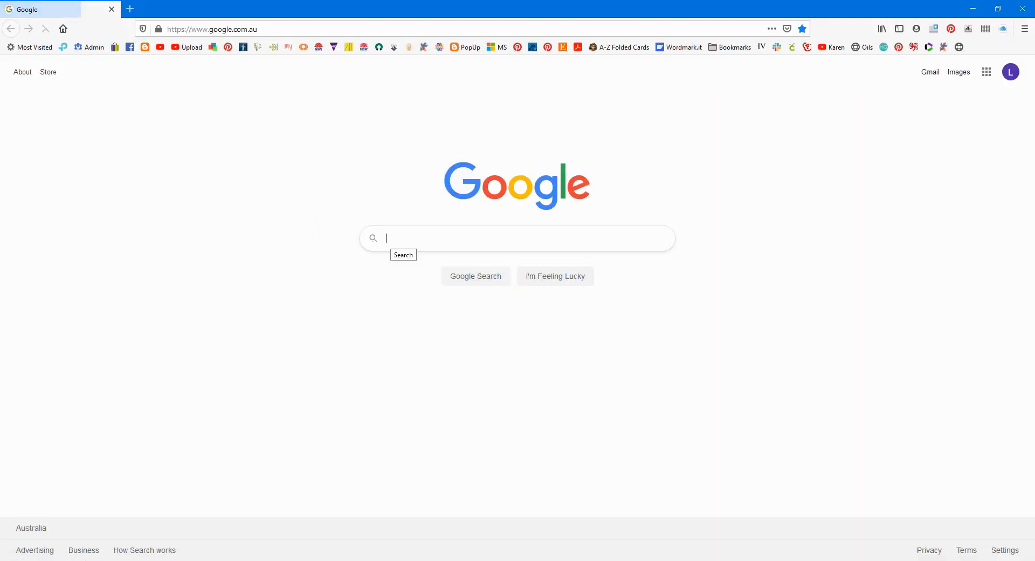
{"action": "type", "text": "dahlia"}
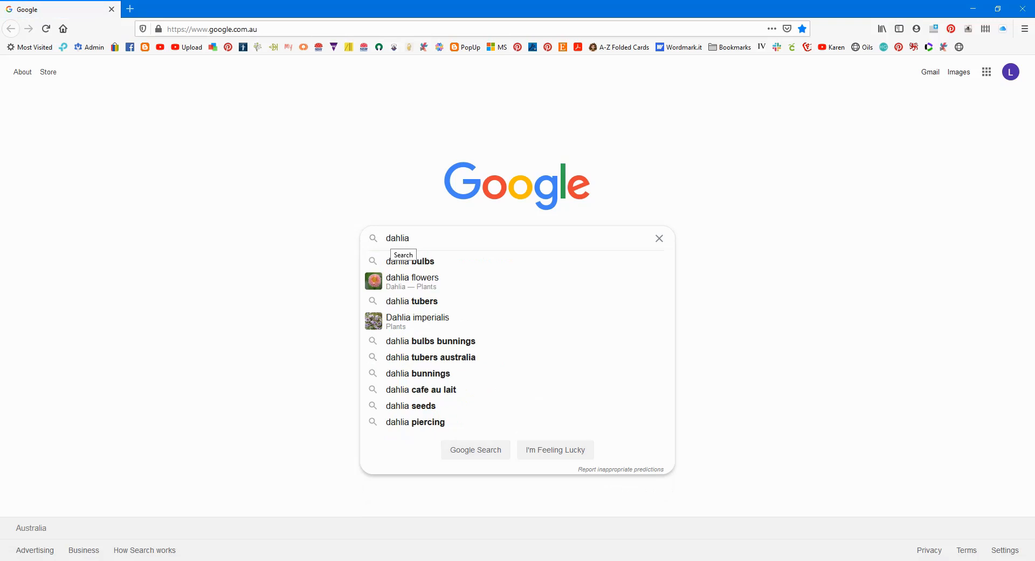
{"action": "type", "text": " st"}
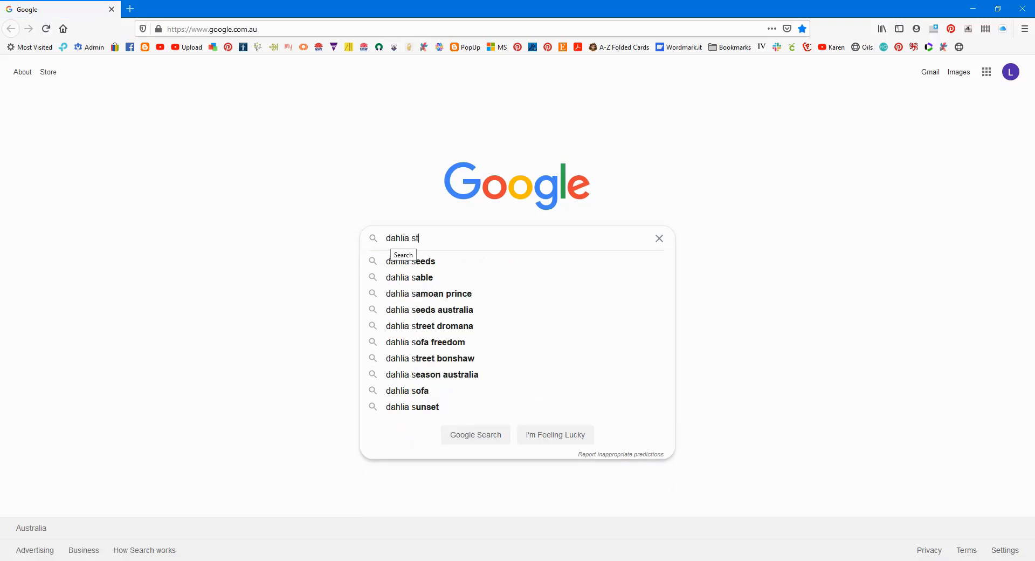
{"action": "type", "text": "encil"}
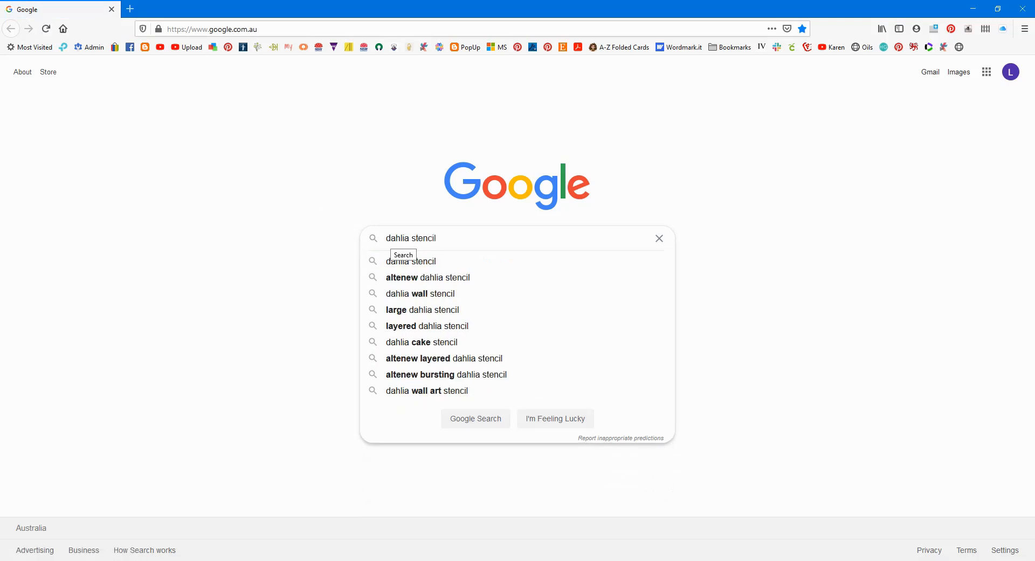
{"action": "key", "text": "Return"}
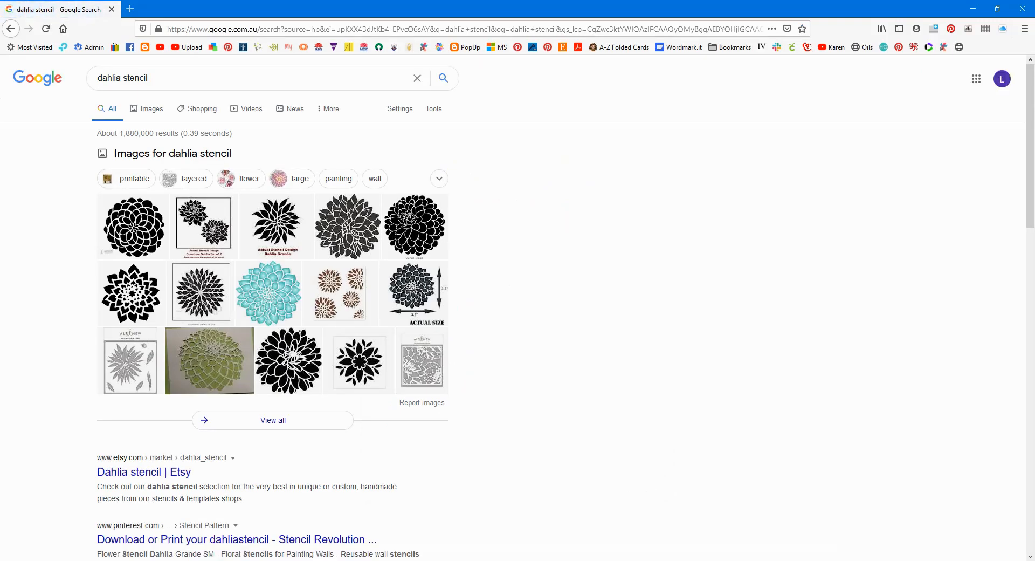
{"action": "left_click", "coordinate": [133, 180]}
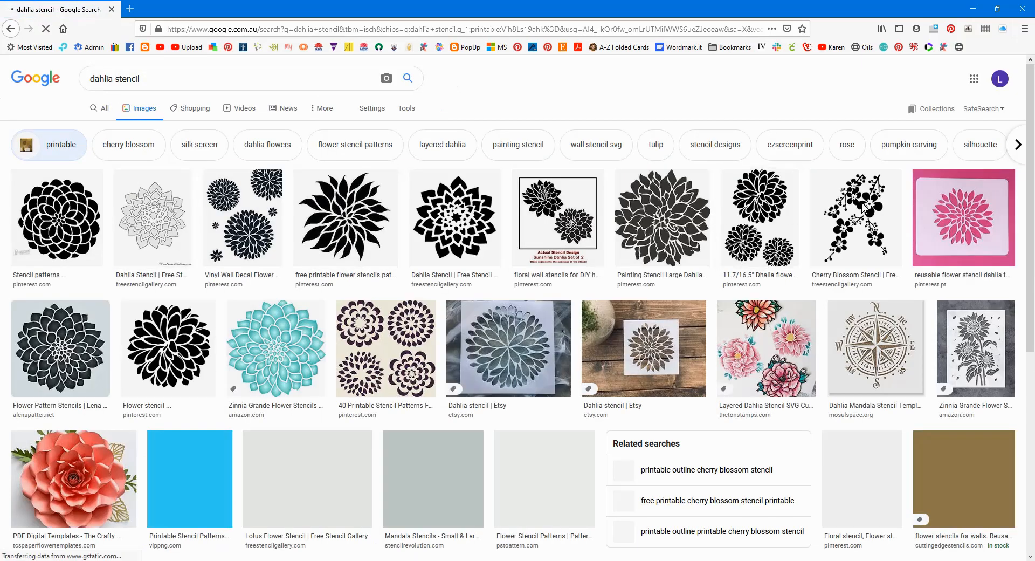
Preview the pink Pinterest dahlia stencil and the Etsy stencil on wood with their related images, closing each preview
{"action": "left_click", "coordinate": [973, 204]}
{"action": "scroll", "coordinate": [921, 315], "scroll_direction": "down", "scroll_amount": 7}
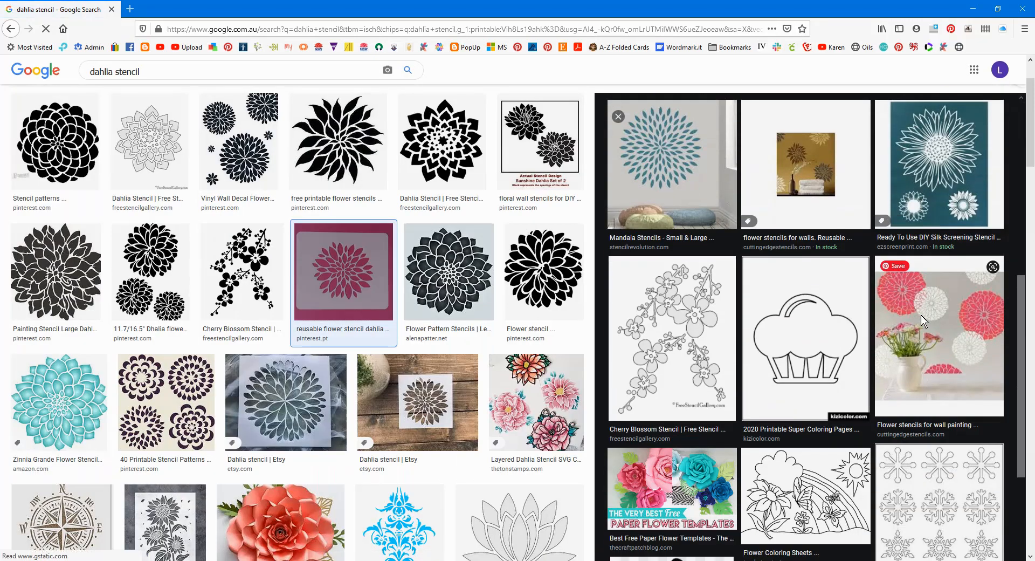
{"action": "scroll", "coordinate": [921, 315], "scroll_direction": "down", "scroll_amount": 3}
{"action": "scroll", "coordinate": [921, 321], "scroll_direction": "up", "scroll_amount": 5}
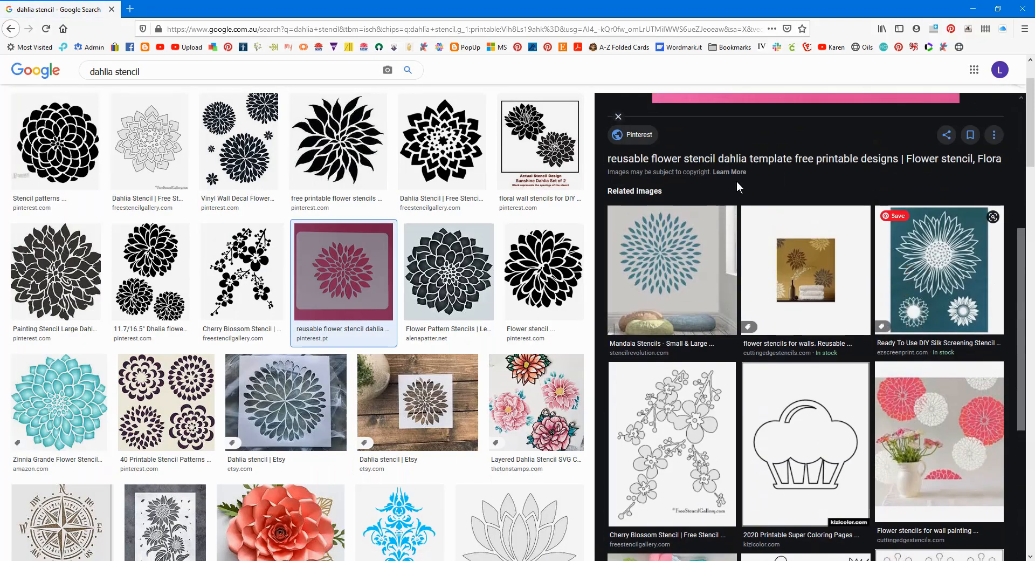
{"action": "left_click", "coordinate": [619, 117]}
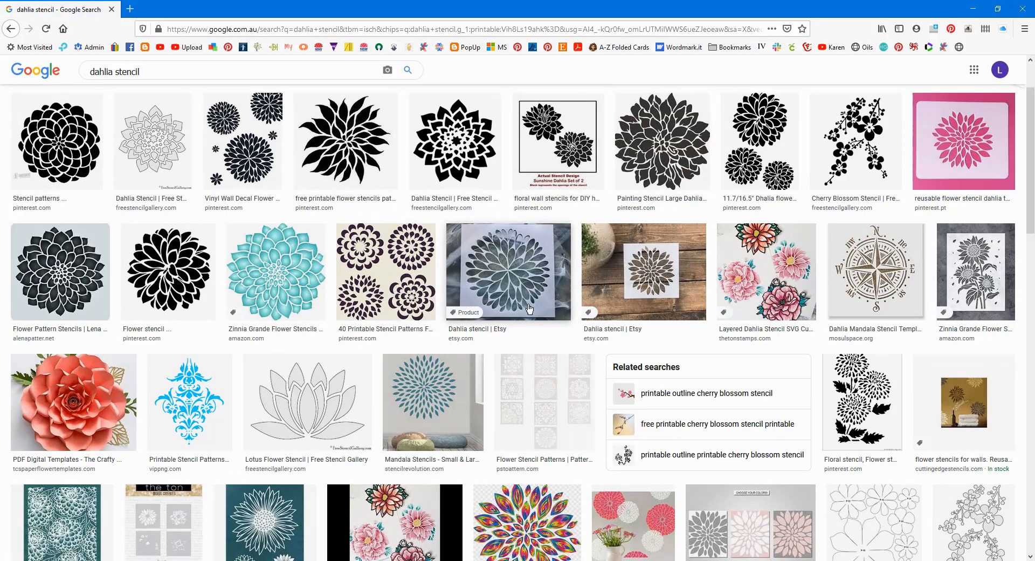
{"action": "left_click", "coordinate": [650, 274]}
{"action": "scroll", "coordinate": [862, 295], "scroll_direction": "down", "scroll_amount": 10}
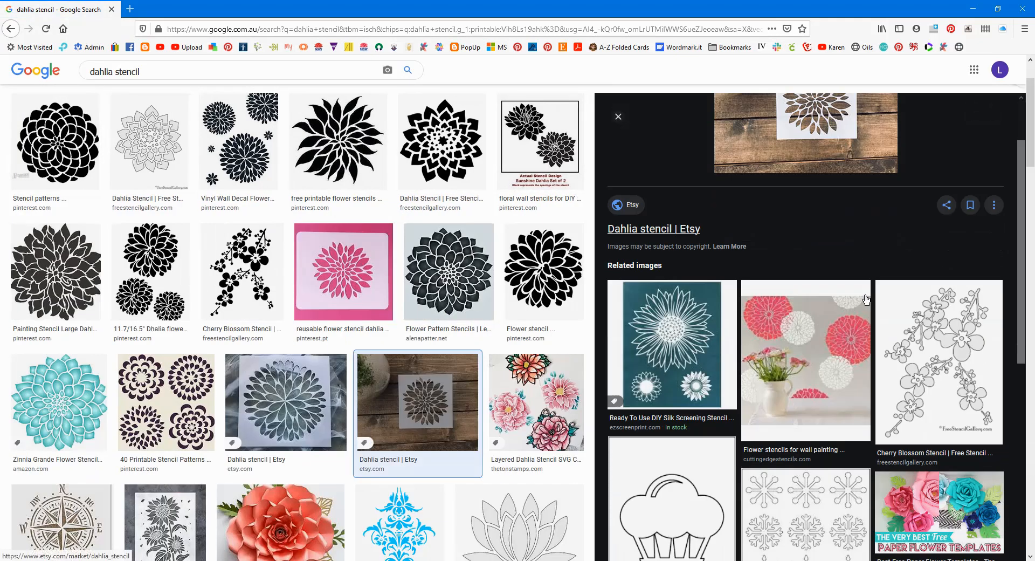
{"action": "scroll", "coordinate": [809, 301], "scroll_direction": "up", "scroll_amount": 10}
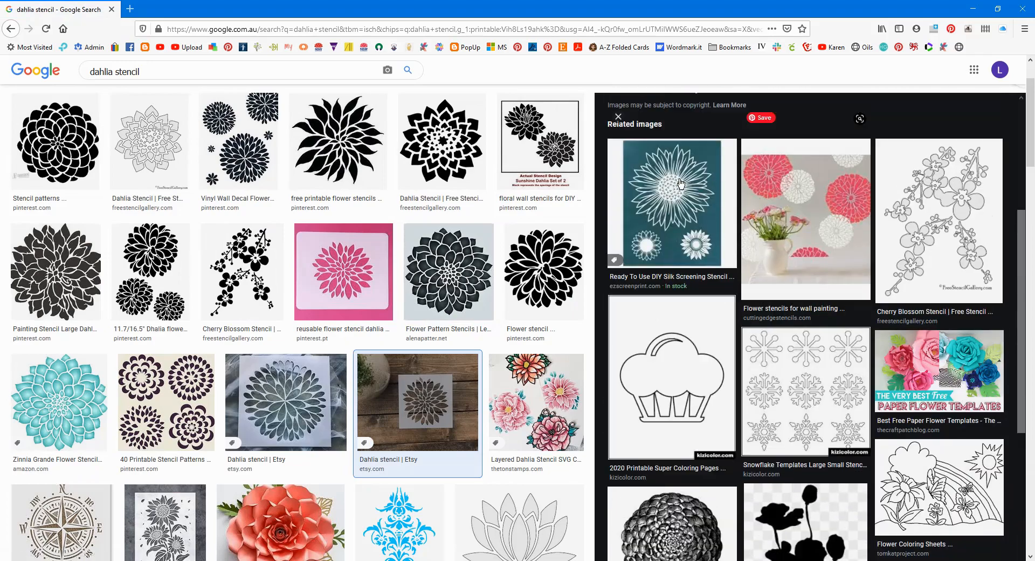
{"action": "left_click", "coordinate": [618, 117]}
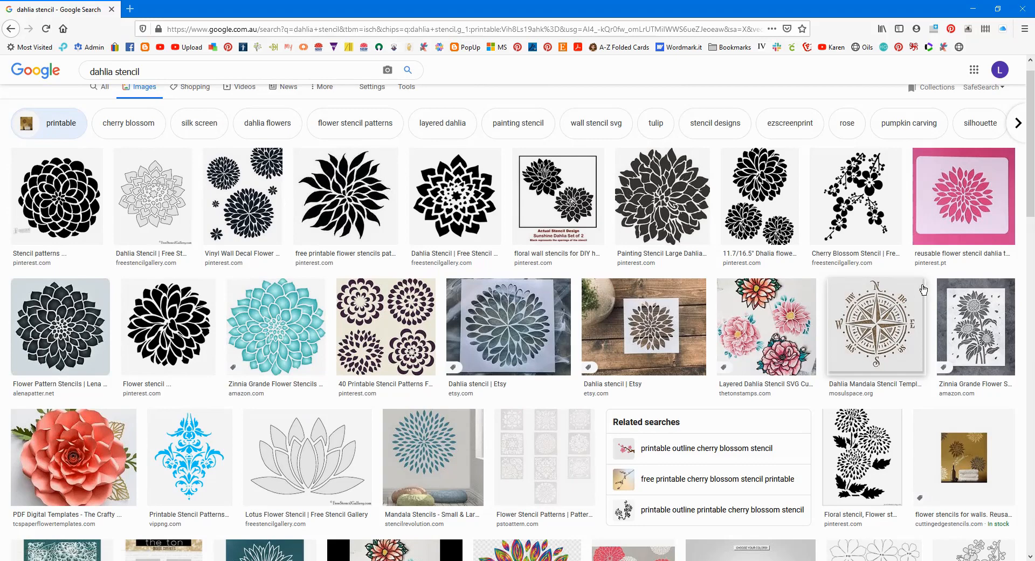
Browse the printable dahlia stencil image results for a design suitable for cutting
{"action": "scroll", "coordinate": [923, 290], "scroll_direction": "down", "scroll_amount": 1}
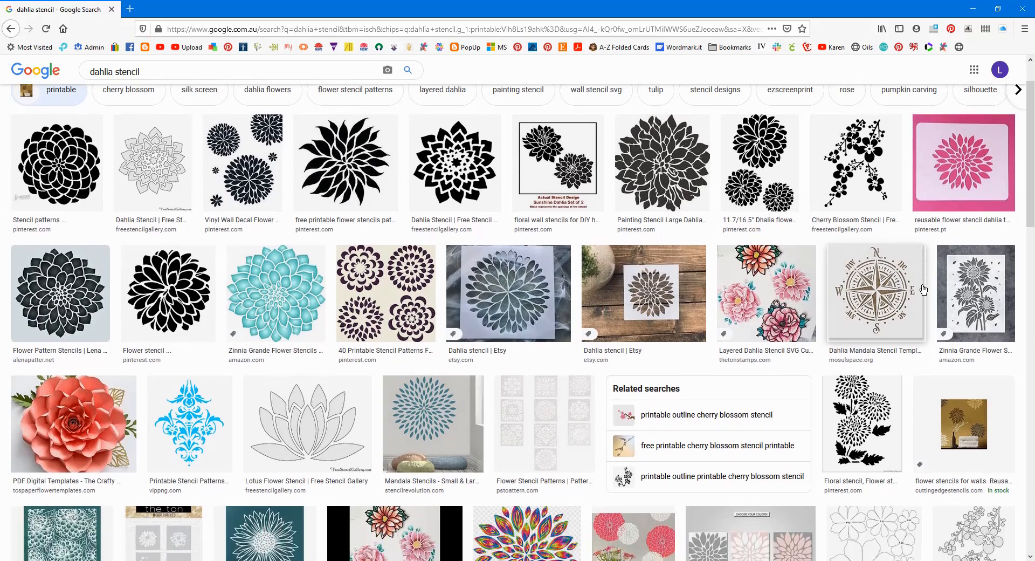
{"action": "scroll", "coordinate": [923, 290], "scroll_direction": "down", "scroll_amount": 3}
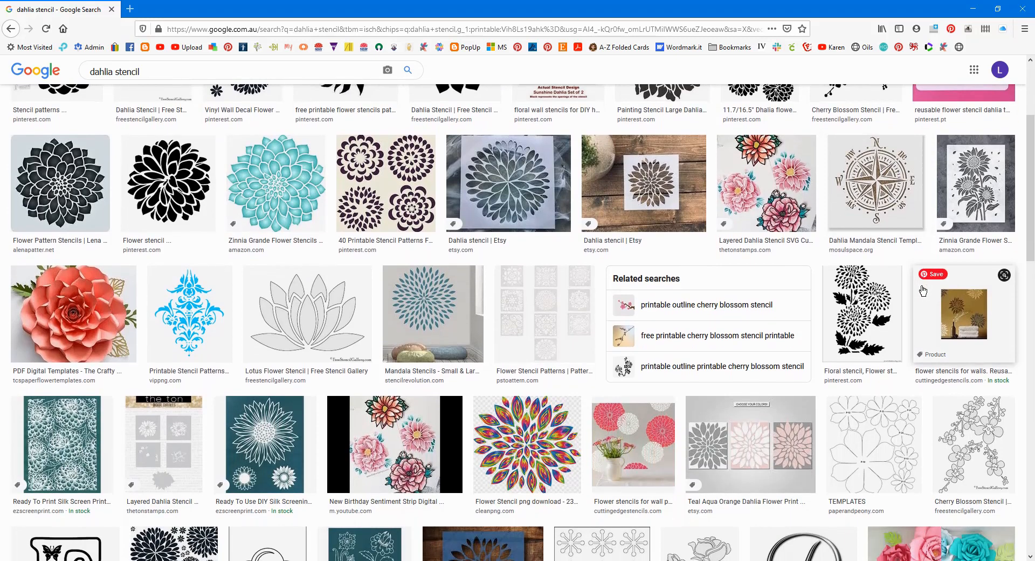
{"action": "scroll", "coordinate": [923, 289], "scroll_direction": "down", "scroll_amount": 3}
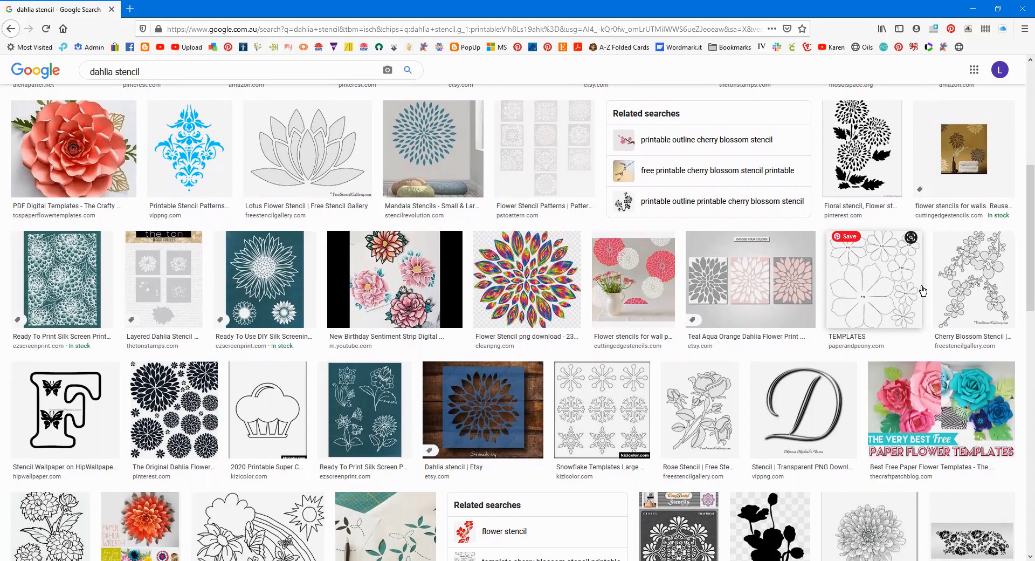
{"action": "scroll", "coordinate": [923, 290], "scroll_direction": "down", "scroll_amount": 2}
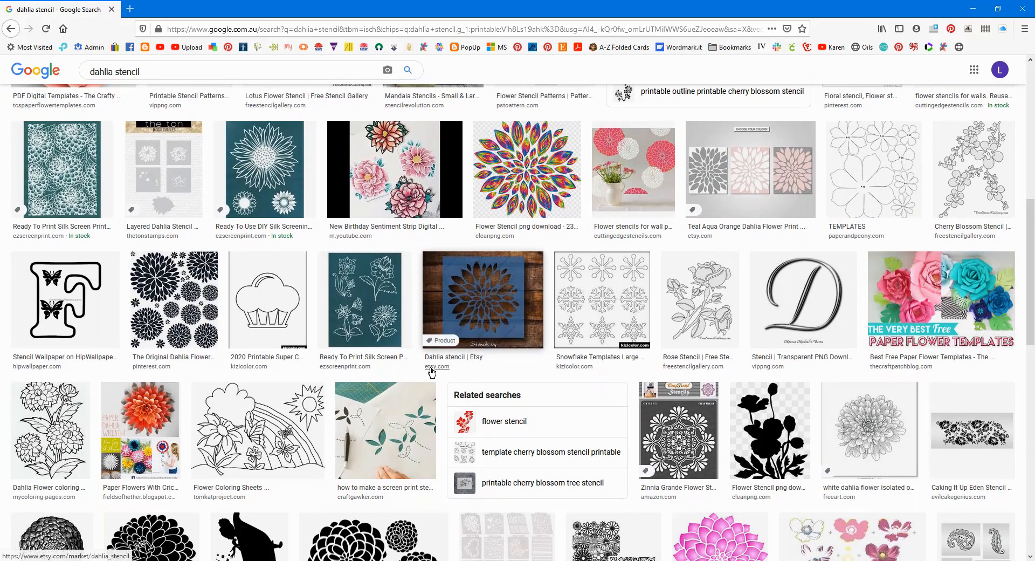
{"action": "scroll", "coordinate": [514, 318], "scroll_direction": "down", "scroll_amount": 1}
{"action": "scroll", "coordinate": [514, 318], "scroll_direction": "up", "scroll_amount": 5}
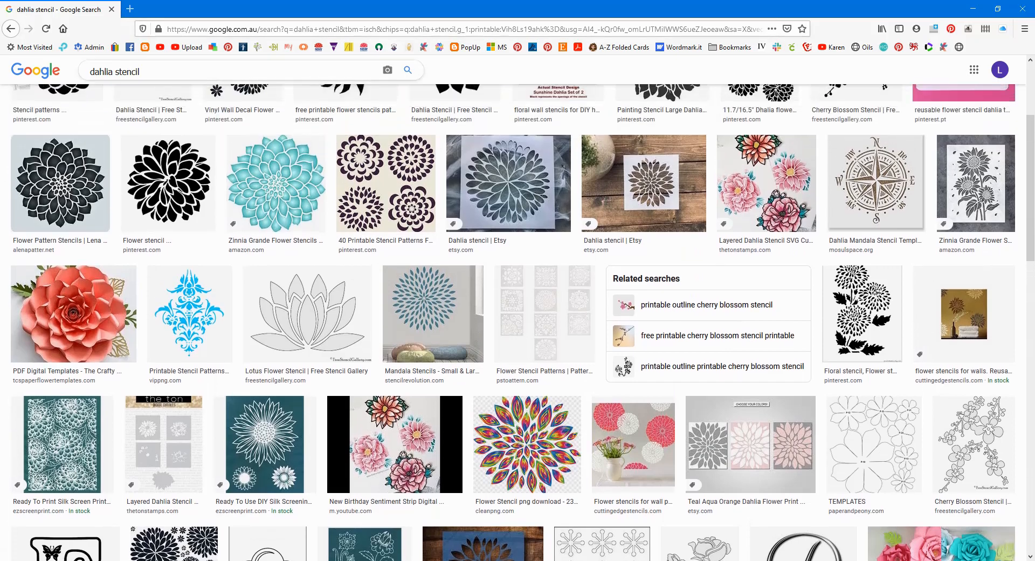
{"action": "scroll", "coordinate": [513, 318], "scroll_direction": "down", "scroll_amount": 2}
{"action": "scroll", "coordinate": [513, 318], "scroll_direction": "up", "scroll_amount": 1}
Change the image search to "dahlia free svg"
{"action": "left_click_drag", "start_coordinate": [113, 71], "coordinate": [274, 72]}
{"action": "scroll", "coordinate": [274, 73], "scroll_direction": "up", "scroll_amount": 2}
{"action": "type", "text": "free svg"}
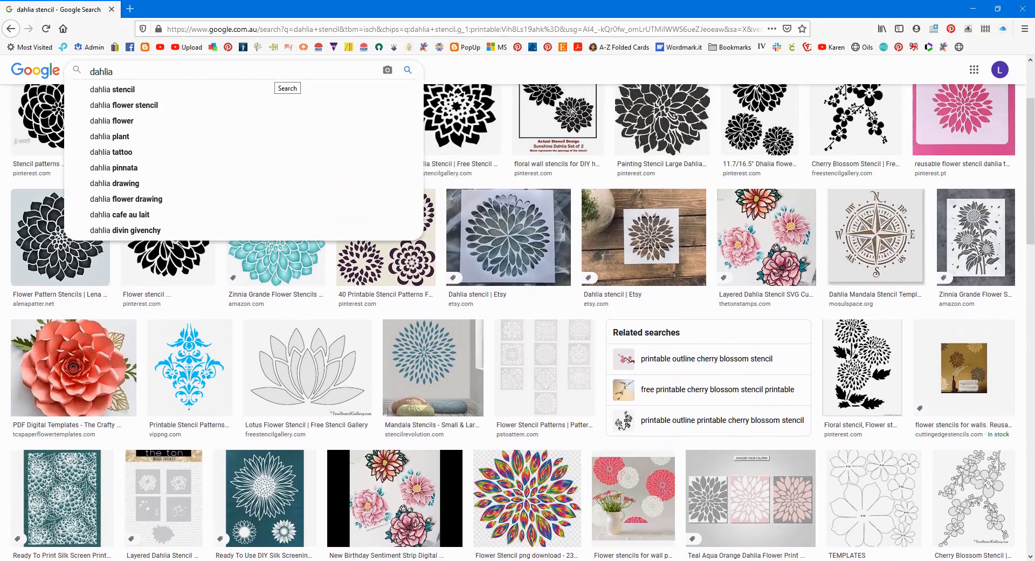
{"action": "key", "text": "Return"}
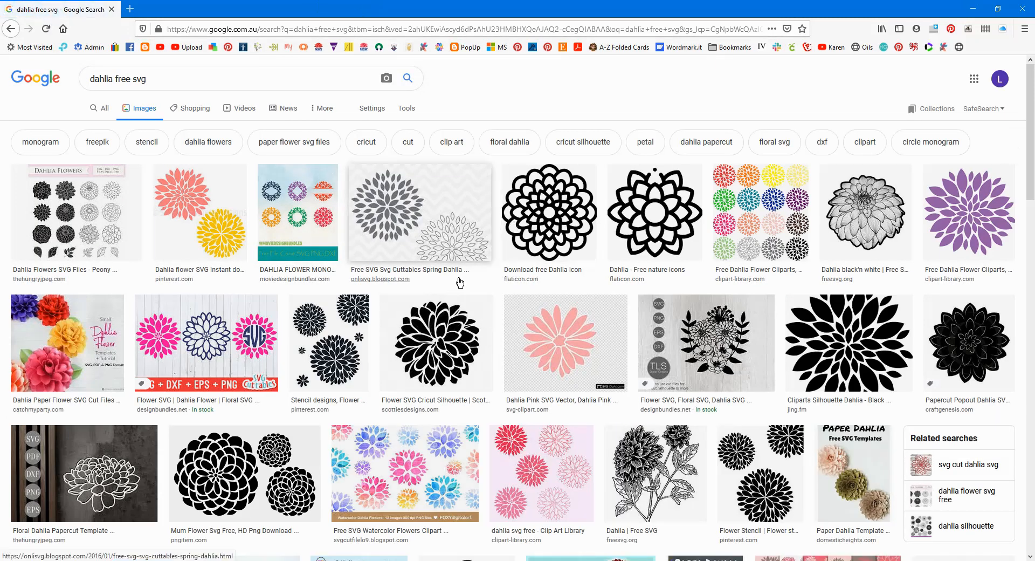
Open the clipart-library.com source page of the purple dahlia image from the search results
{"action": "scroll", "coordinate": [459, 282], "scroll_direction": "down", "scroll_amount": 1}
{"action": "scroll", "coordinate": [460, 282], "scroll_direction": "up", "scroll_amount": 1}
{"action": "scroll", "coordinate": [460, 283], "scroll_direction": "down", "scroll_amount": 1}
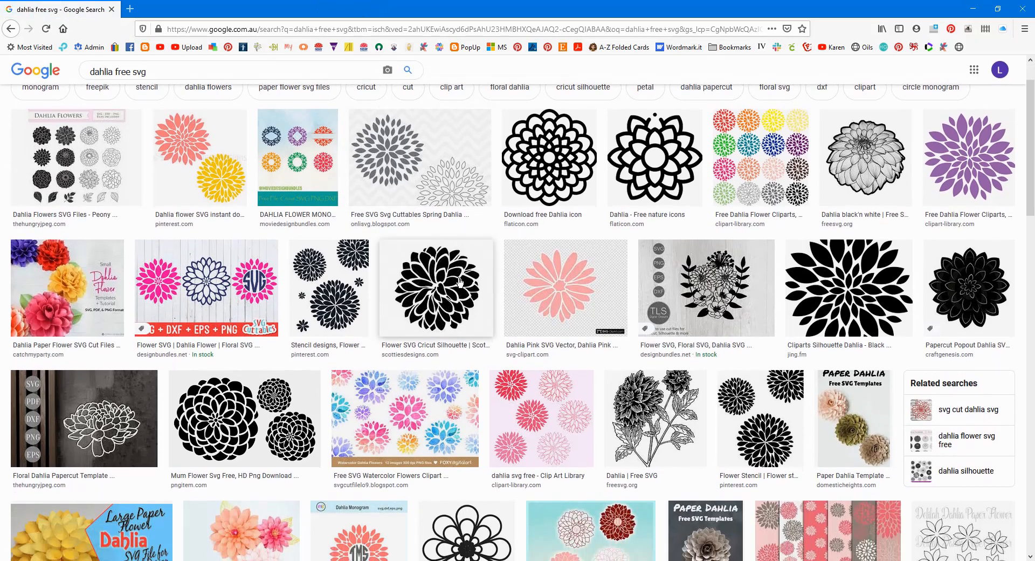
{"action": "left_click", "coordinate": [983, 164]}
{"action": "left_click", "coordinate": [844, 274]}
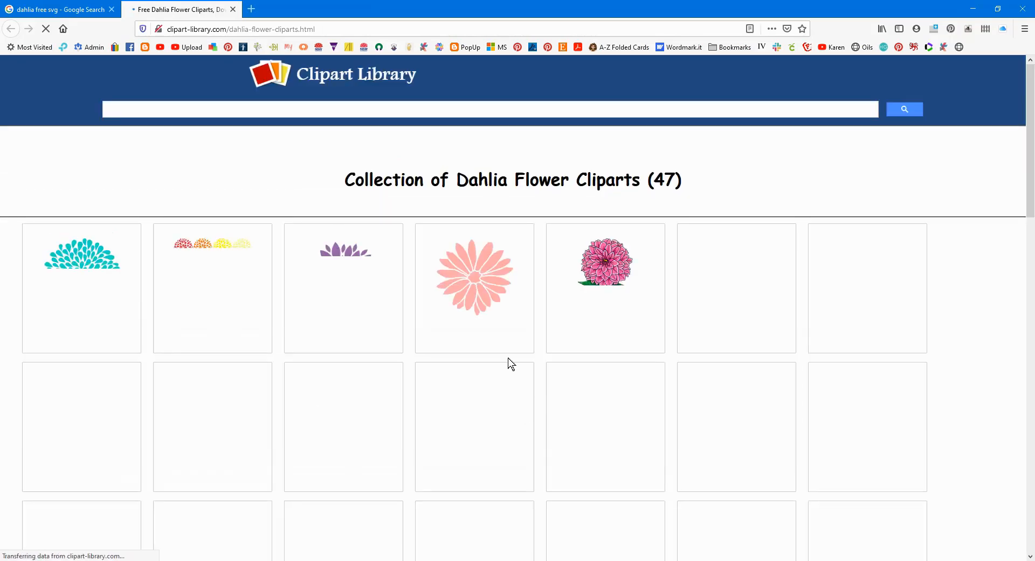
Open the purple dahlia clipart from the collection and download it as the PNG file 1310305.png
{"action": "left_click", "coordinate": [325, 278]}
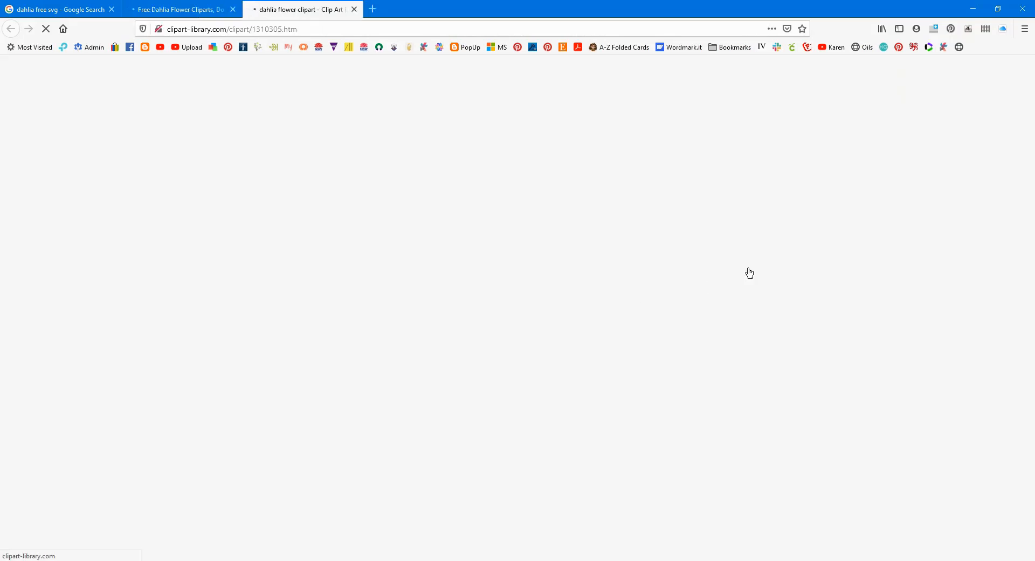
{"action": "scroll", "coordinate": [709, 296], "scroll_direction": "down", "scroll_amount": 10}
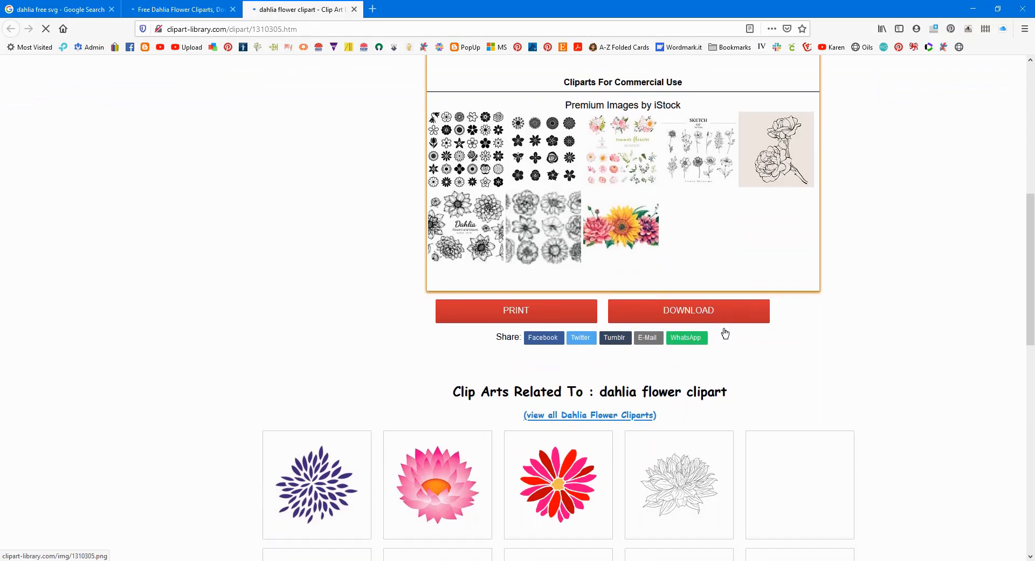
{"action": "left_click", "coordinate": [688, 171]}
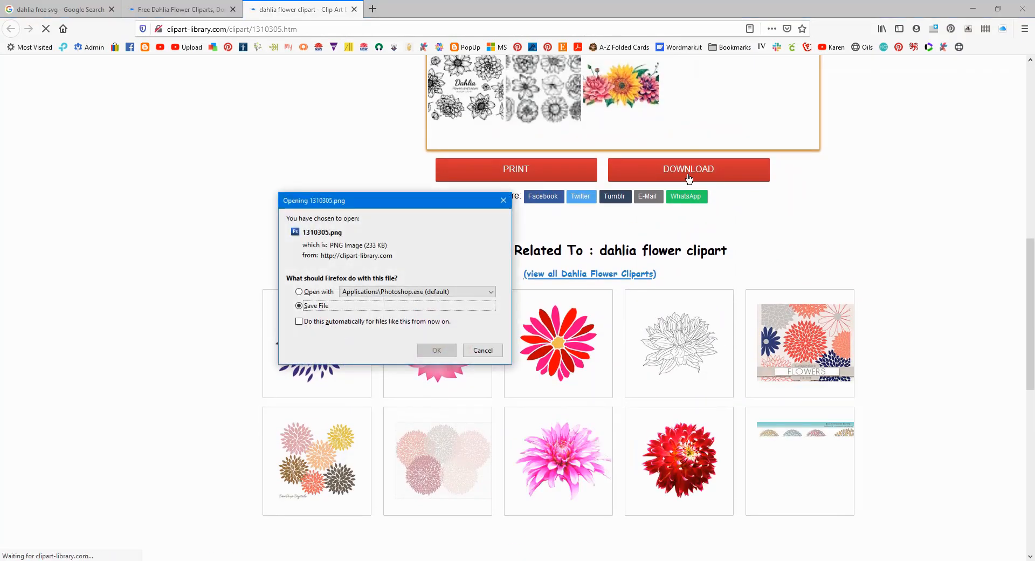
{"action": "left_click", "coordinate": [438, 351]}
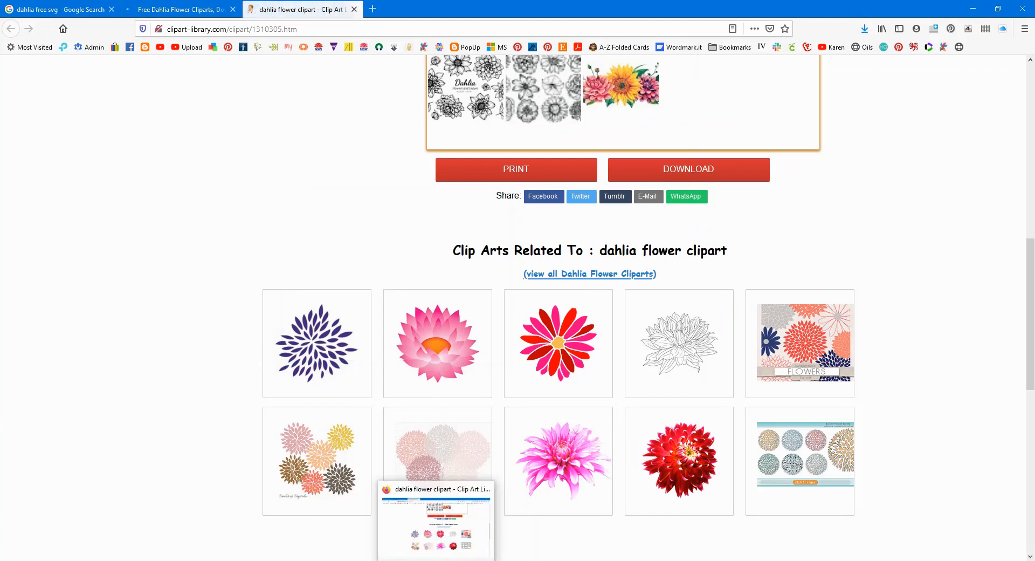
Switch to Cricut Design Space and try to open the Upload page
{"action": "left_click", "coordinate": [430, 544]}
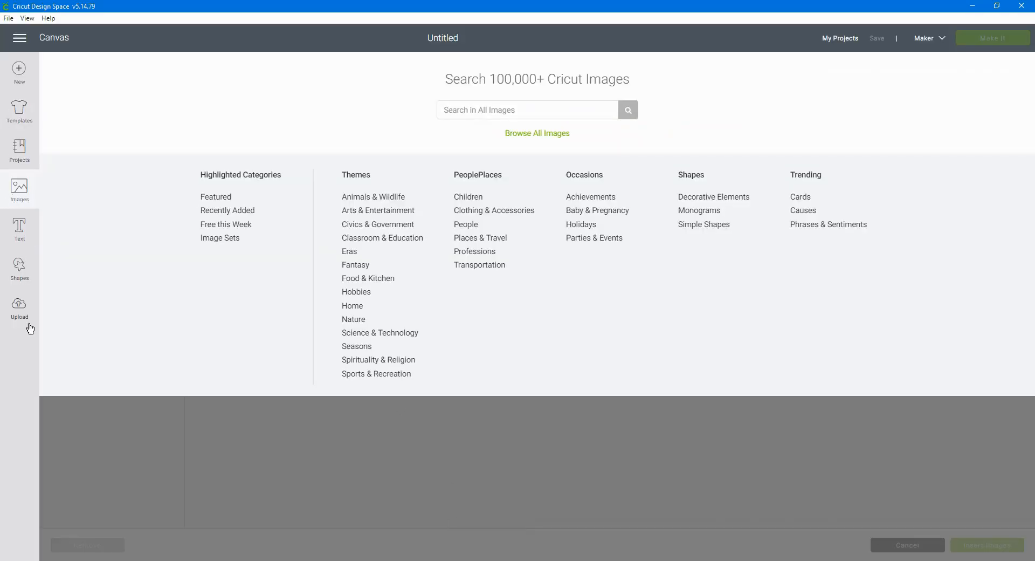
{"action": "left_click", "coordinate": [26, 192]}
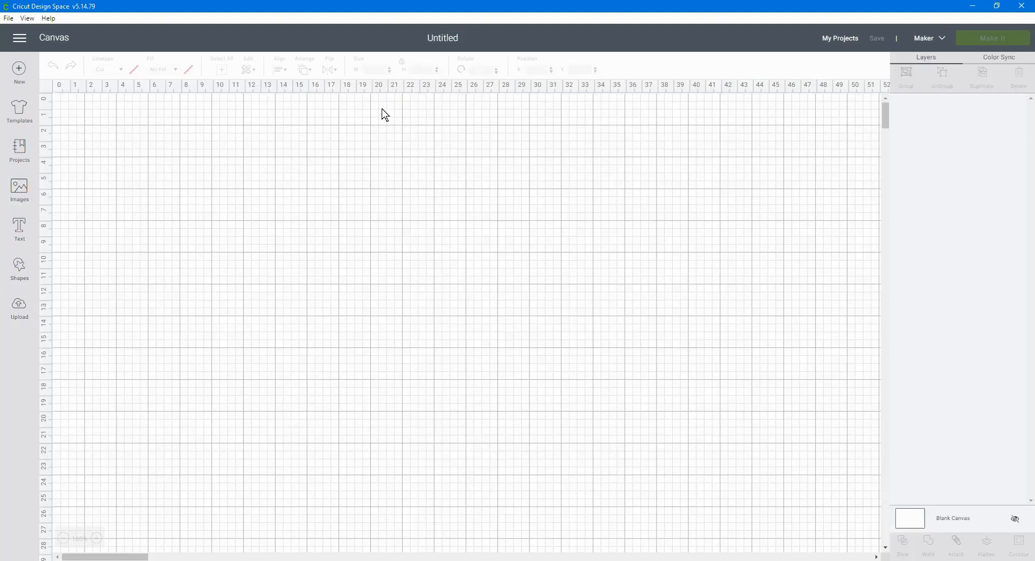
{"action": "left_click", "coordinate": [20, 307]}
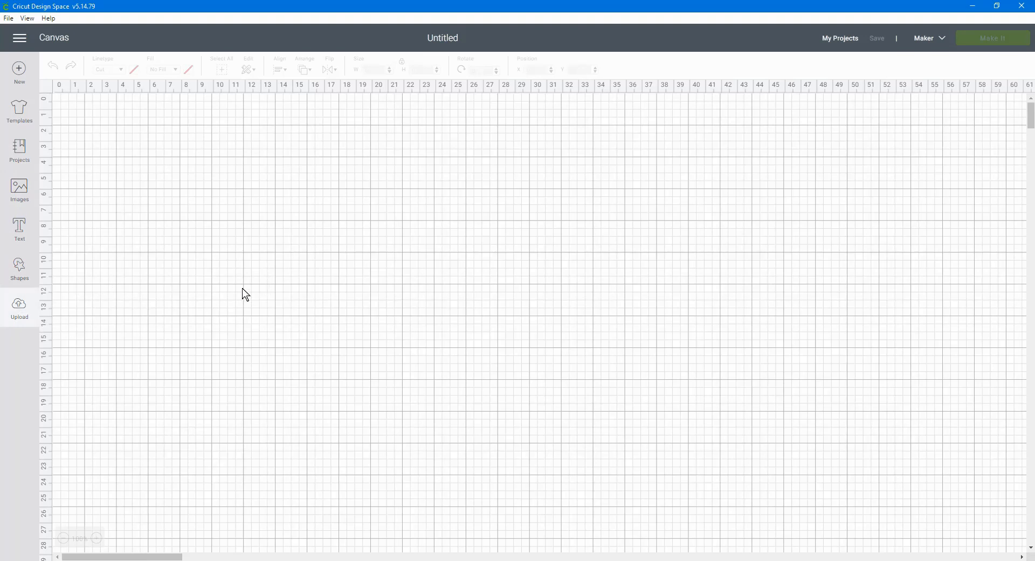
{"action": "left_click", "coordinate": [7, 317]}
Open a new Cricut Design Space window, maximize it and start a new project
{"action": "left_click", "coordinate": [8, 18]}
{"action": "left_click", "coordinate": [22, 33]}
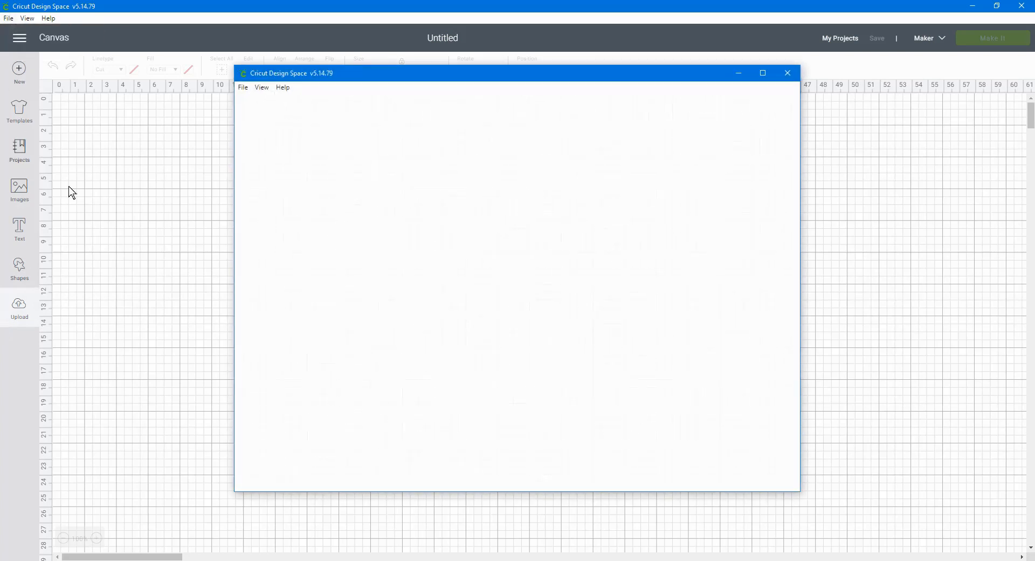
{"action": "left_click", "coordinate": [763, 73]}
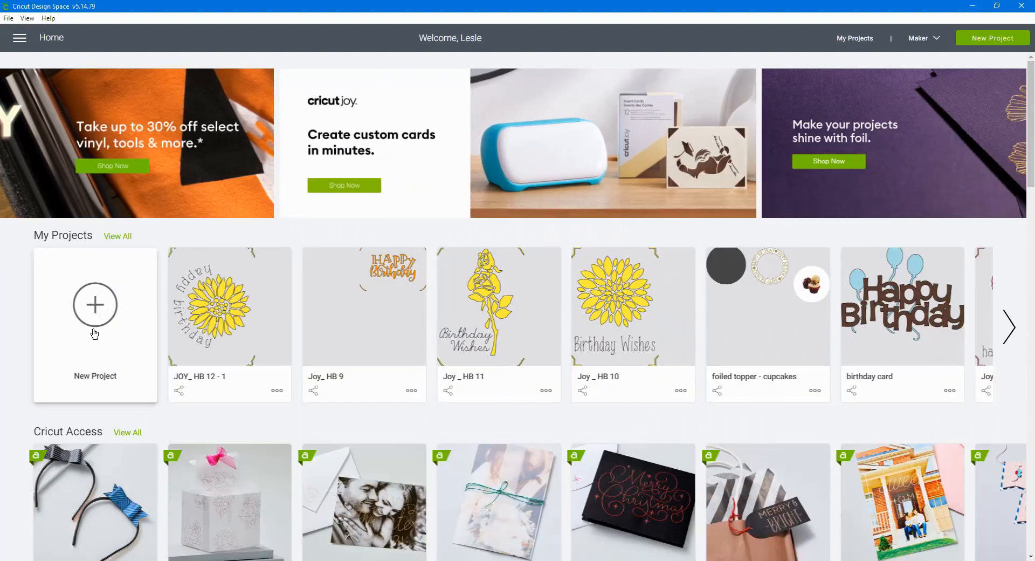
{"action": "left_click", "coordinate": [95, 318]}
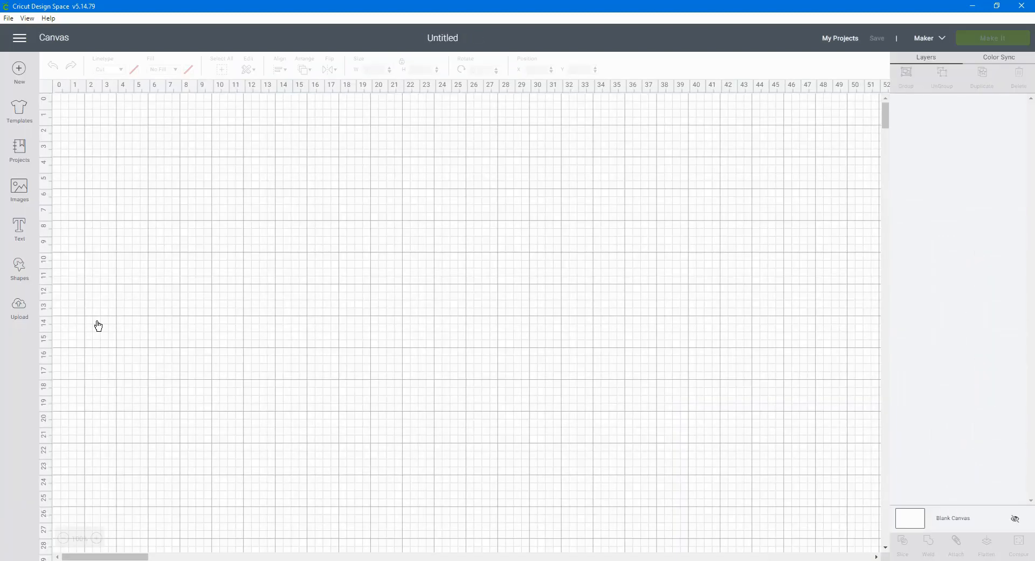
Upload the dahlia image file 1310305 from the Downloads folder as a new image
{"action": "left_click", "coordinate": [26, 308]}
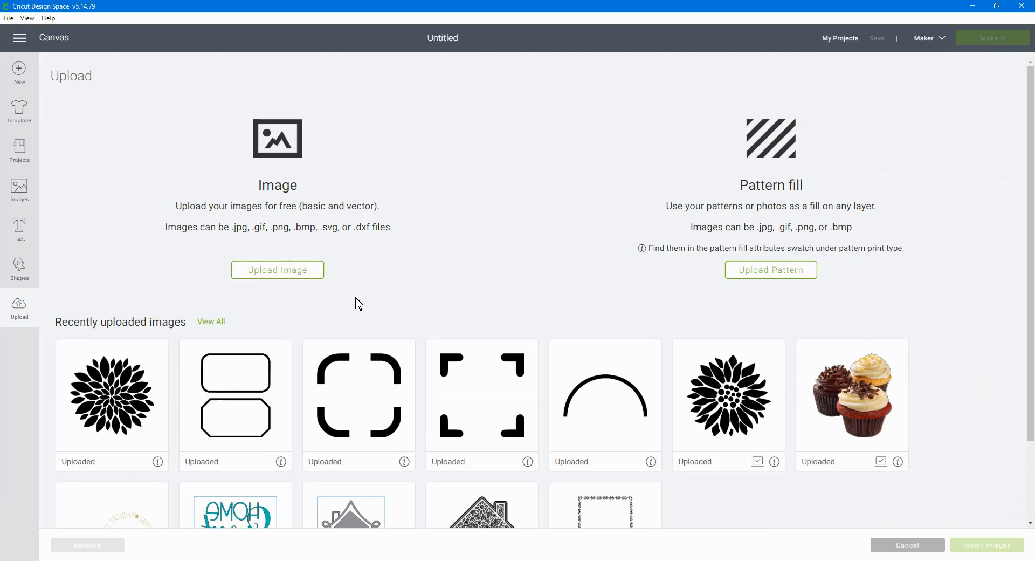
{"action": "left_click", "coordinate": [303, 271]}
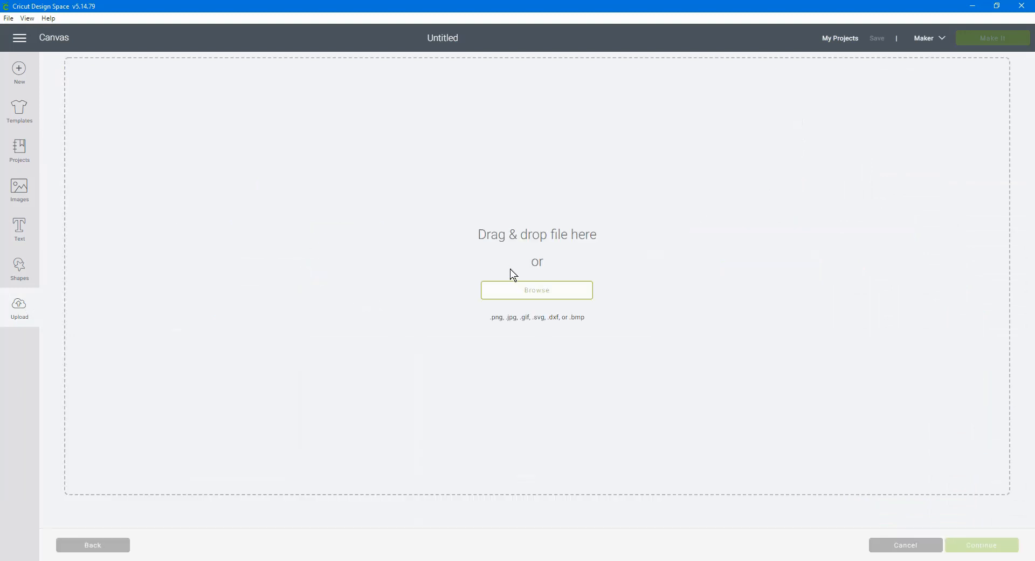
{"action": "left_click", "coordinate": [521, 286]}
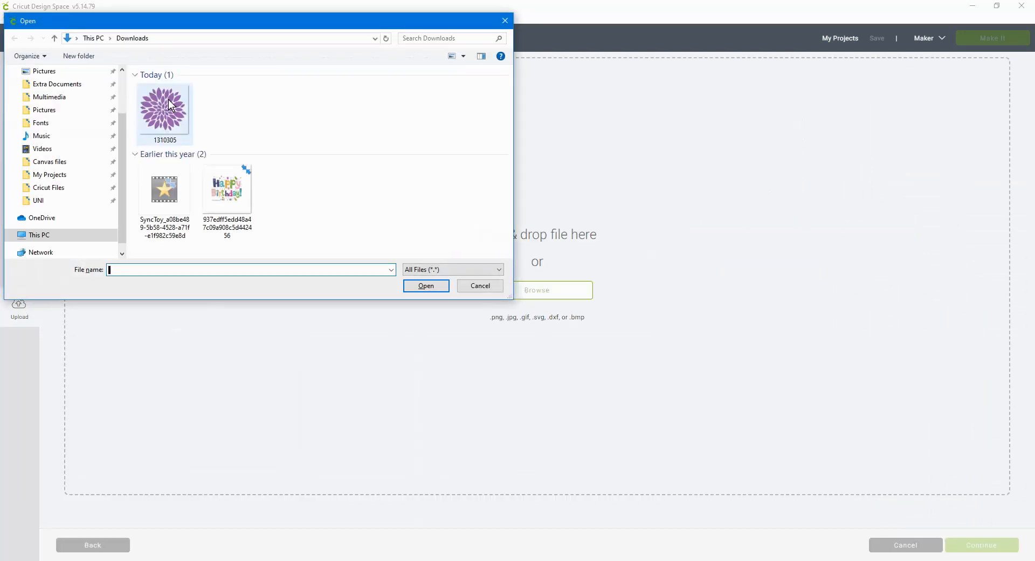
{"action": "left_click", "coordinate": [169, 105]}
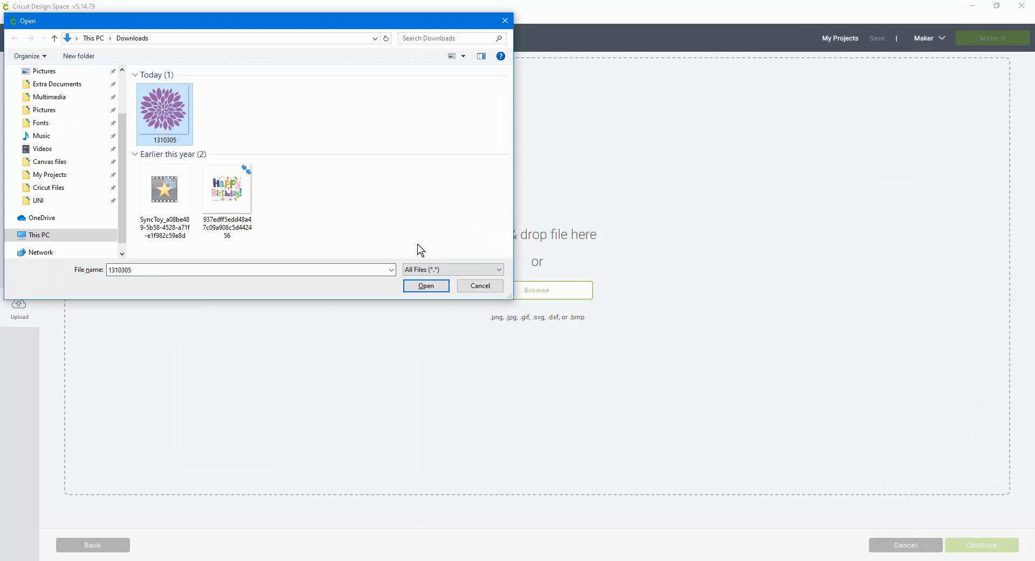
{"action": "left_click", "coordinate": [429, 289]}
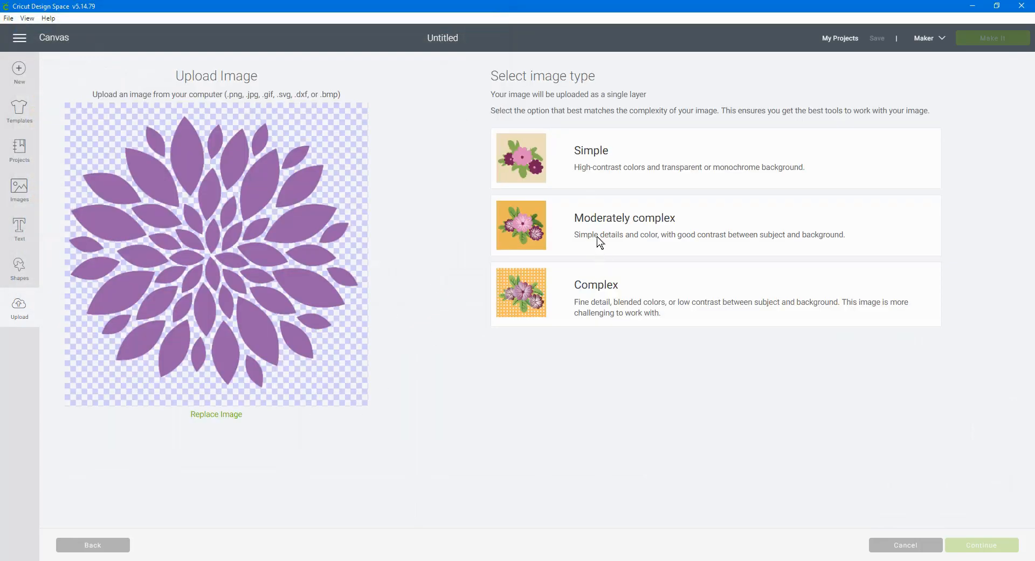
Set the dahlia's image type to Moderately complex, keep the whole picture without erasing anything, and save it as a Cut image
{"action": "left_click", "coordinate": [600, 242]}
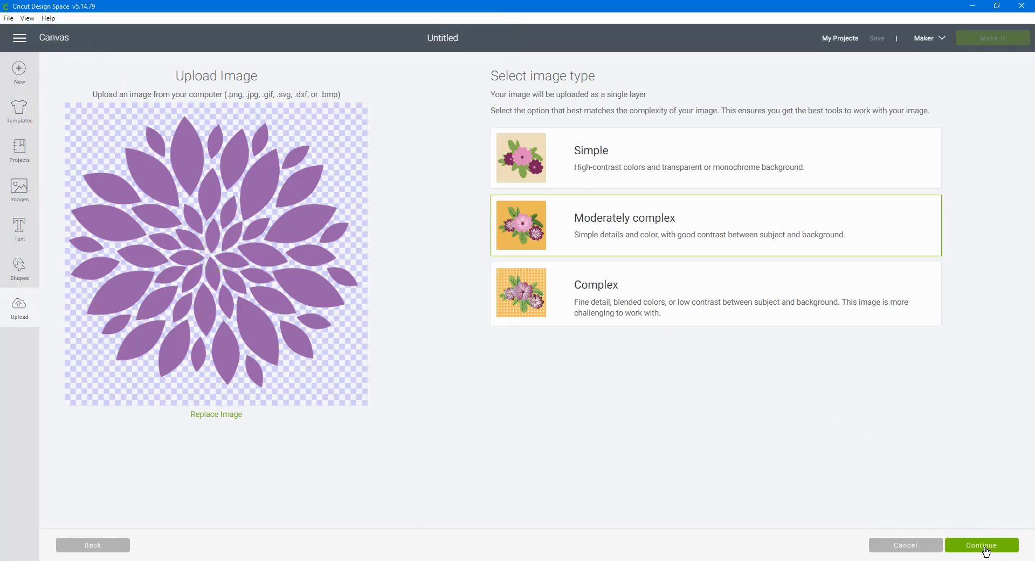
{"action": "left_click", "coordinate": [981, 545]}
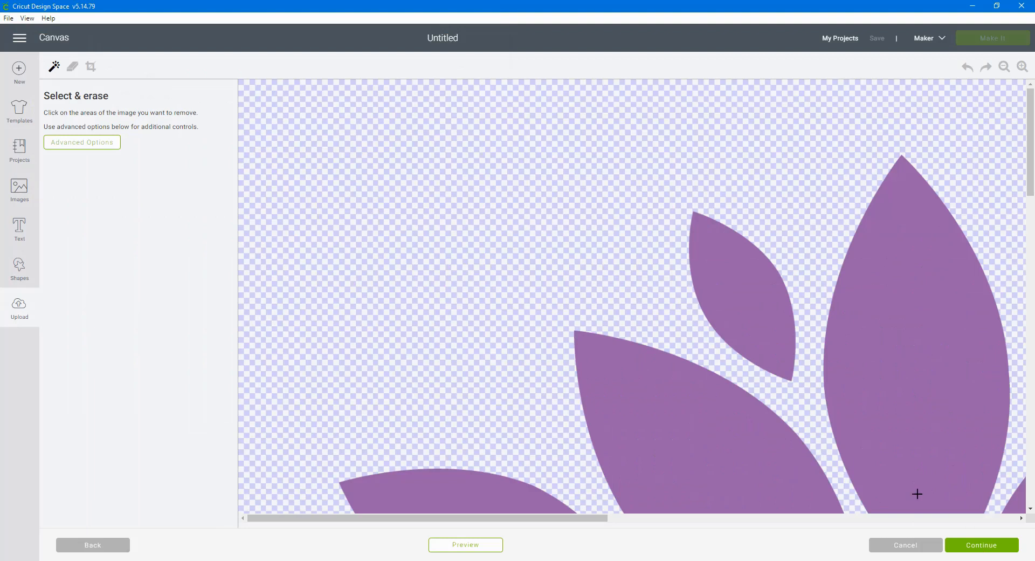
{"action": "left_click", "coordinate": [1003, 67]}
{"action": "left_click", "coordinate": [1004, 67]}
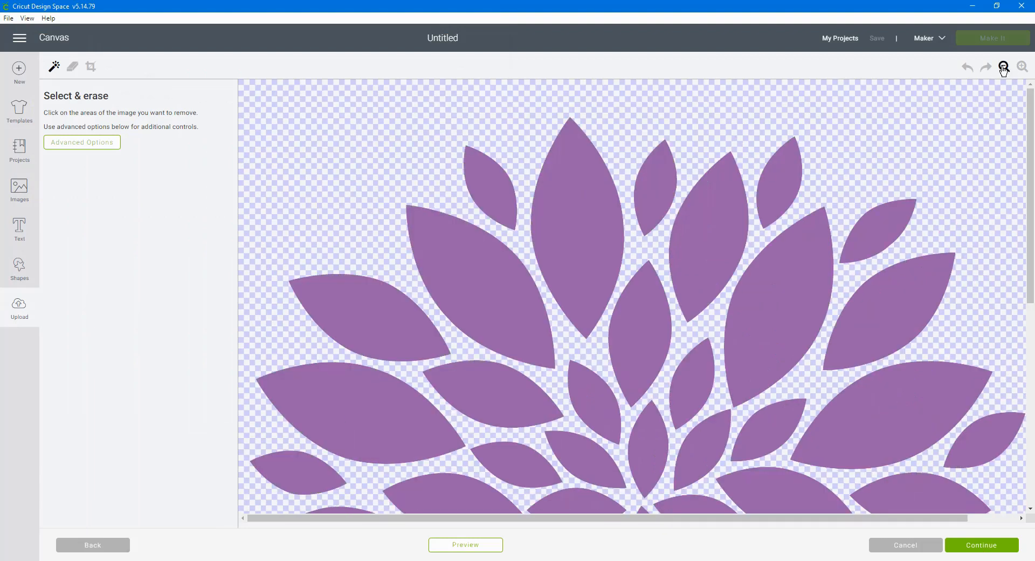
{"action": "left_click", "coordinate": [1003, 67]}
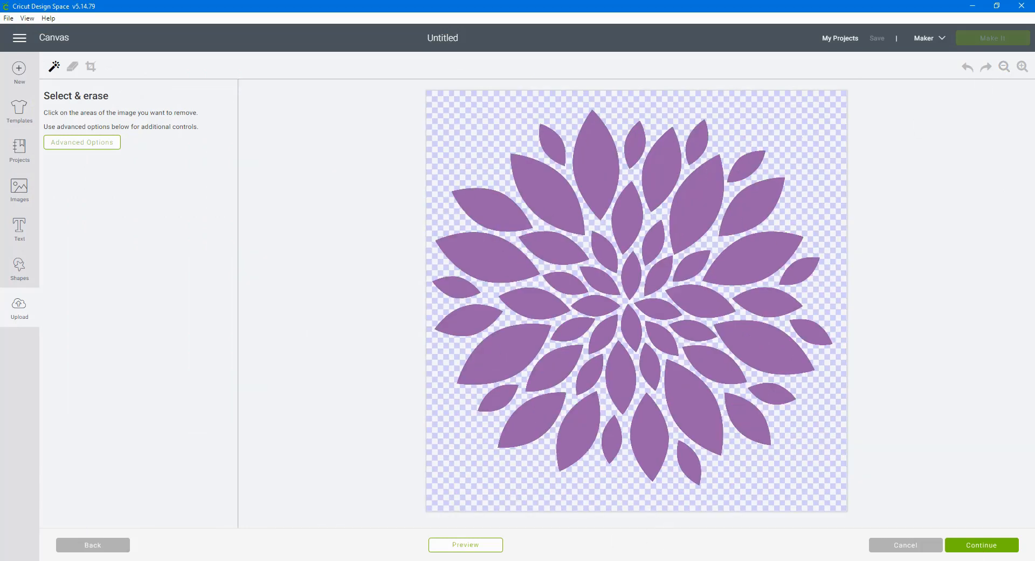
{"action": "left_click", "coordinate": [977, 545]}
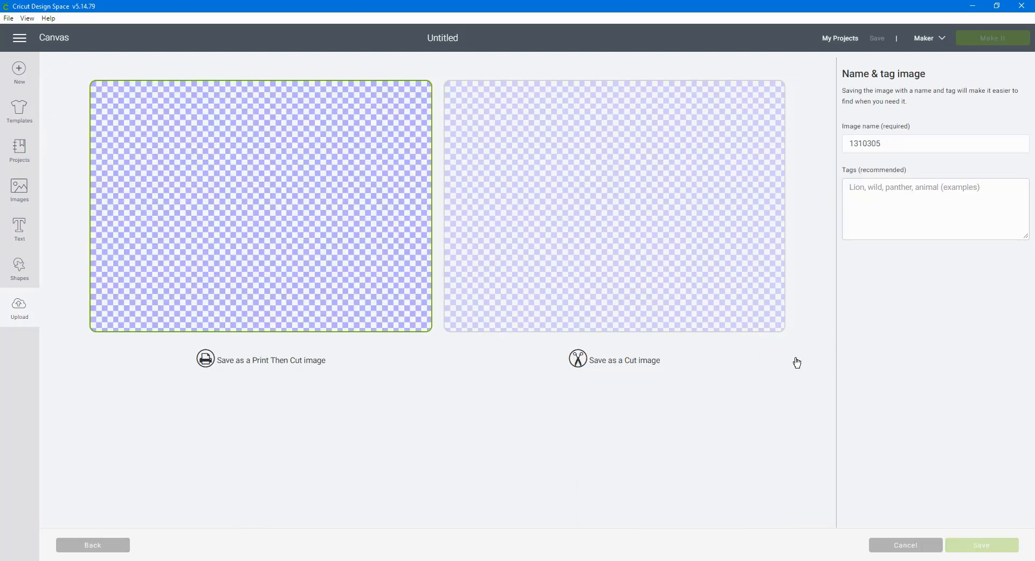
{"action": "left_click", "coordinate": [721, 236]}
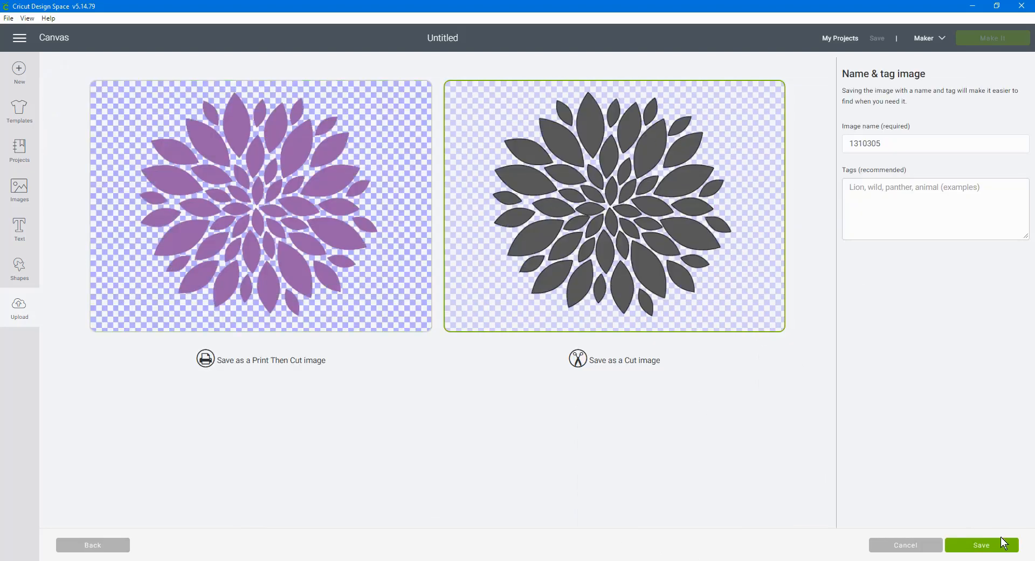
{"action": "left_click", "coordinate": [998, 545]}
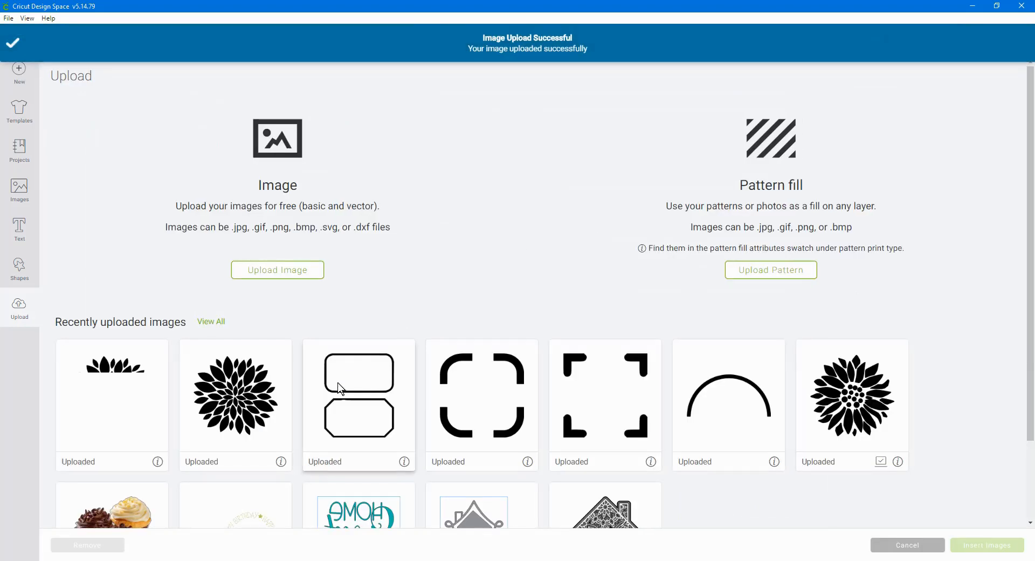
Insert the newly uploaded dahlia 1310305 onto the canvas and shift it slightly up and to the left
{"action": "left_click", "coordinate": [157, 462]}
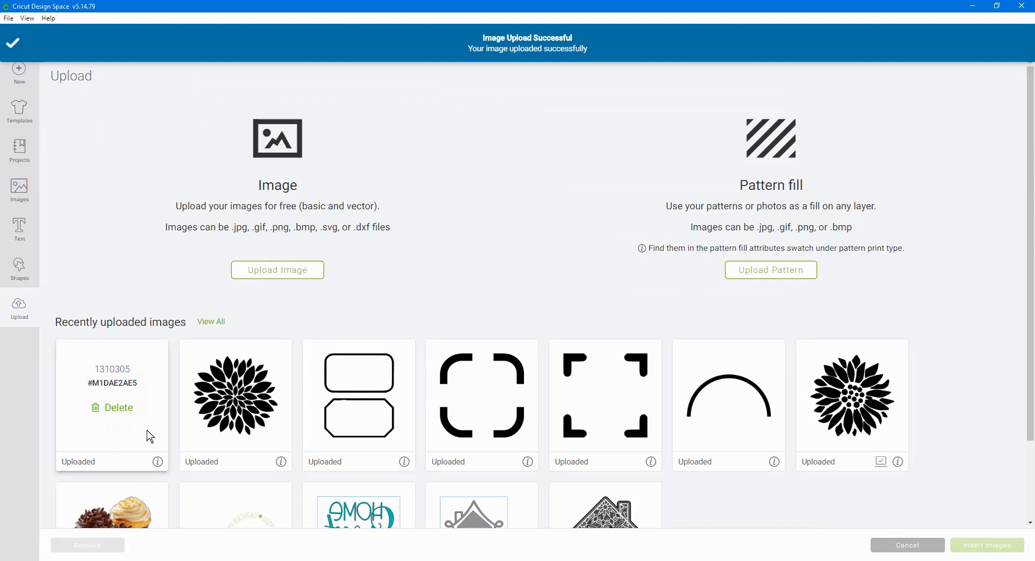
{"action": "left_click", "coordinate": [157, 463]}
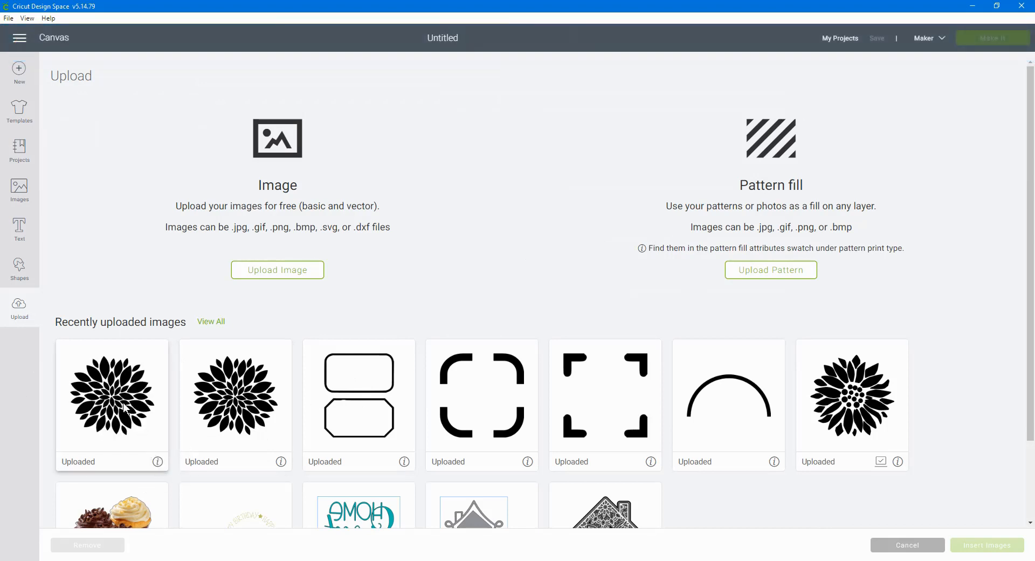
{"action": "left_click", "coordinate": [124, 407]}
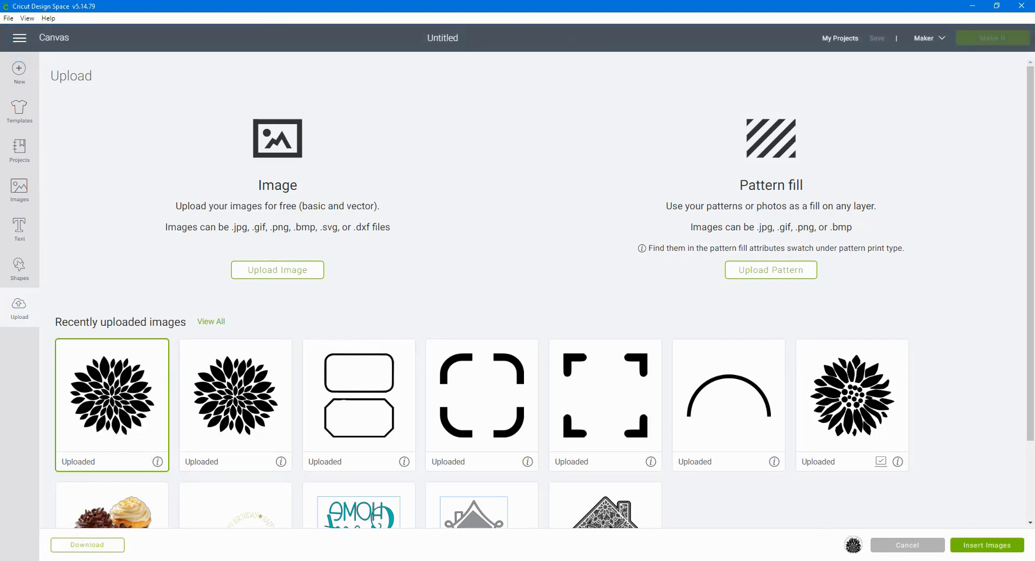
{"action": "left_click", "coordinate": [331, 544]}
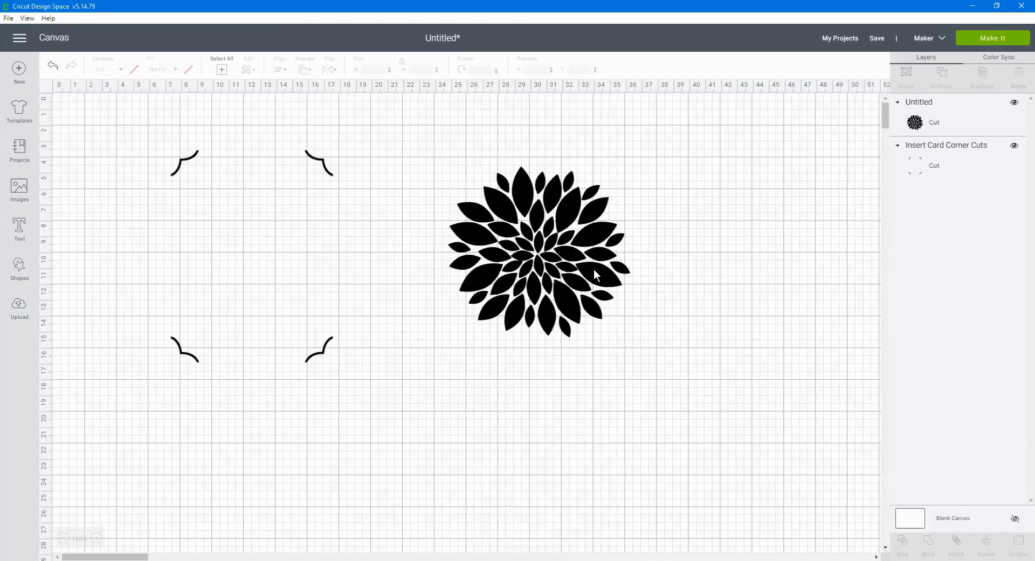
{"action": "mouse_move", "coordinate": [519, 273]}
{"action": "left_mouse_down"}
{"action": "mouse_move", "coordinate": [526, 234]}
{"action": "mouse_move", "coordinate": [513, 264]}
{"action": "left_mouse_up"}
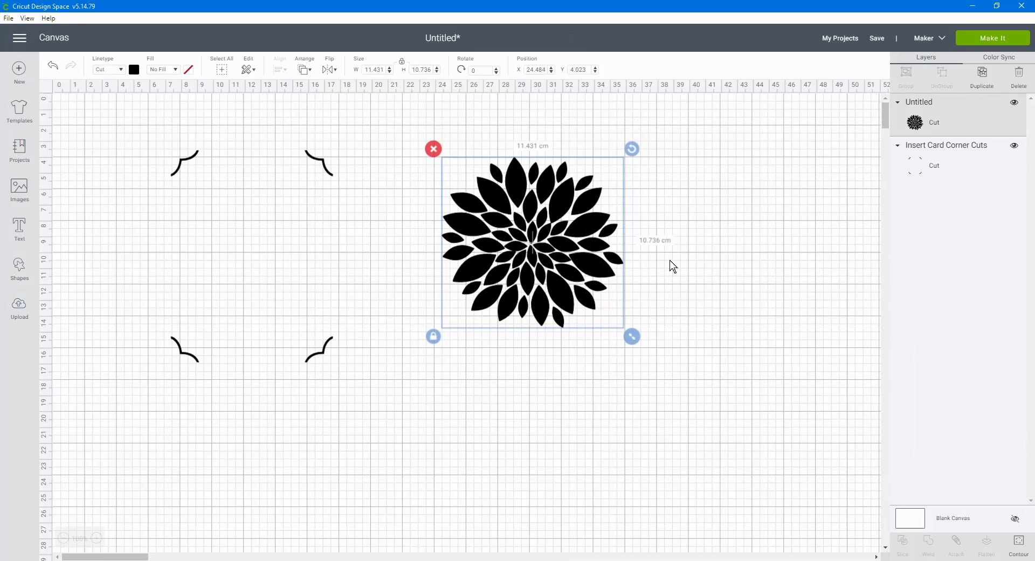
Move the card corner cuts level with the dahlia's upper edge and rotate them 90 degrees
{"action": "mouse_move", "coordinate": [173, 194]}
{"action": "left_mouse_down"}
{"action": "mouse_move", "coordinate": [187, 230]}
{"action": "mouse_move", "coordinate": [173, 202]}
{"action": "left_mouse_up"}
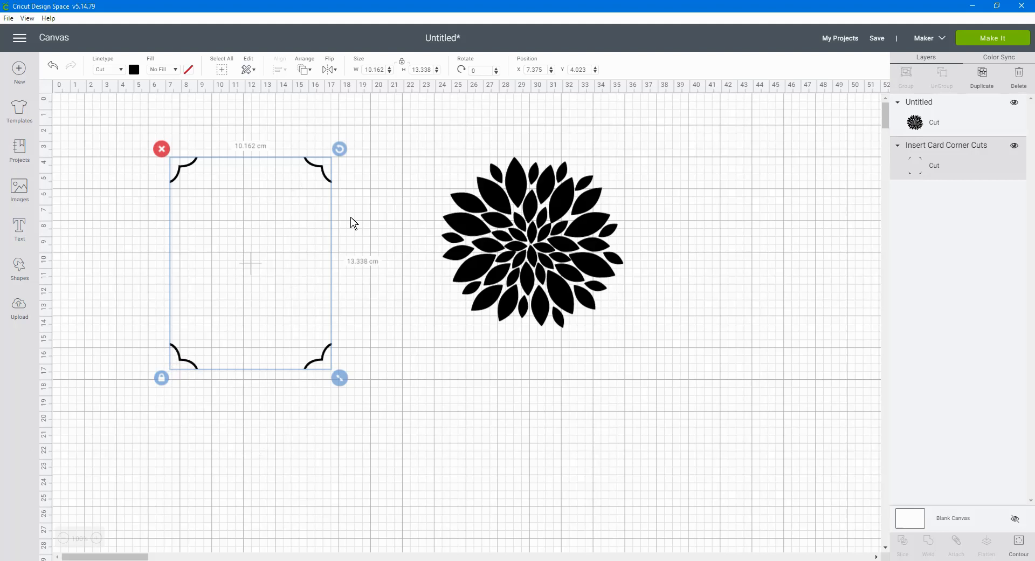
{"action": "left_click", "coordinate": [403, 64]}
{"action": "left_click", "coordinate": [375, 70]}
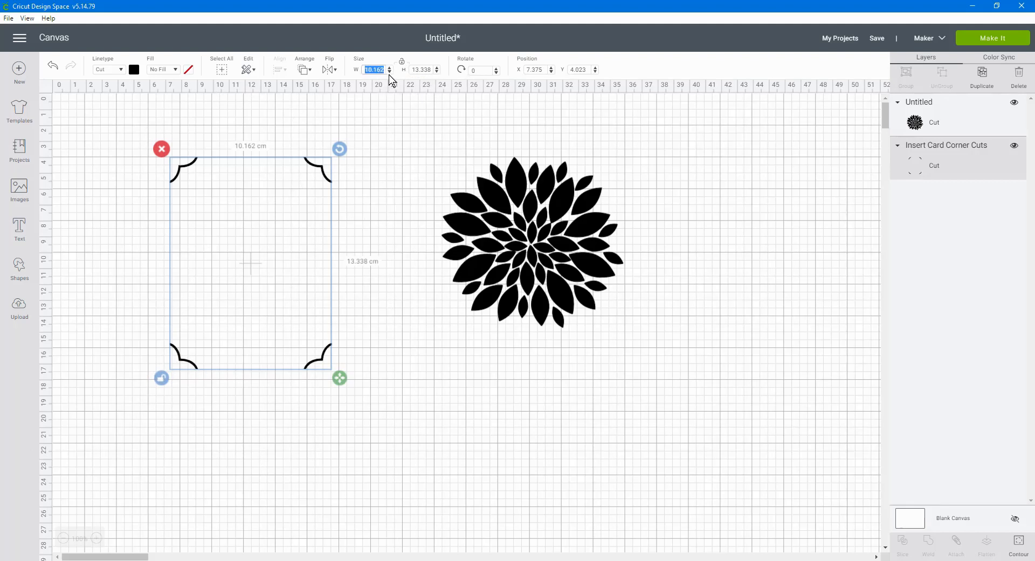
{"action": "key", "text": "Tab"}
{"action": "key", "text": "Tab"}
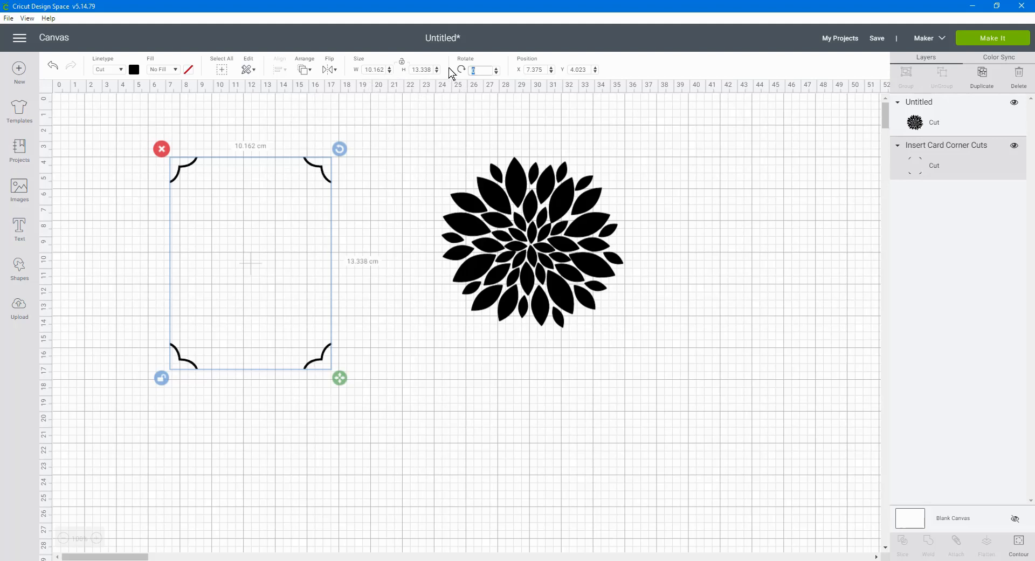
{"action": "type", "text": "90"}
{"action": "key", "text": "Return"}
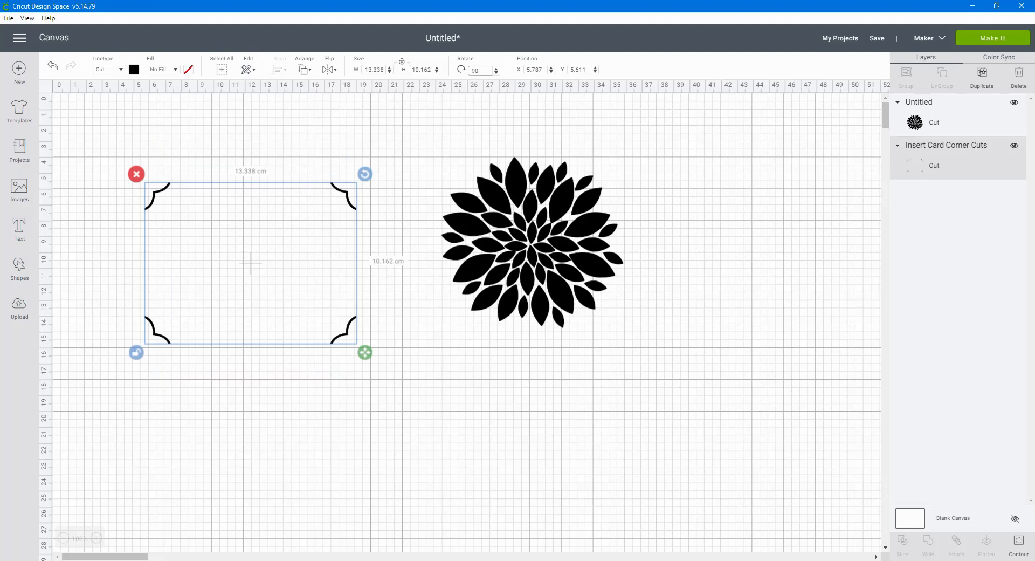
Resize the card corner cuts to 14.1 cm wide and 9.8 cm high, and lock their proportions again
{"action": "left_click_drag", "start_coordinate": [368, 69], "coordinate": [373, 69]}
{"action": "type", "text": "14.1"}
{"action": "key", "text": "Tab"}
{"action": "type", "text": "9.8"}
{"action": "key", "text": "Return"}
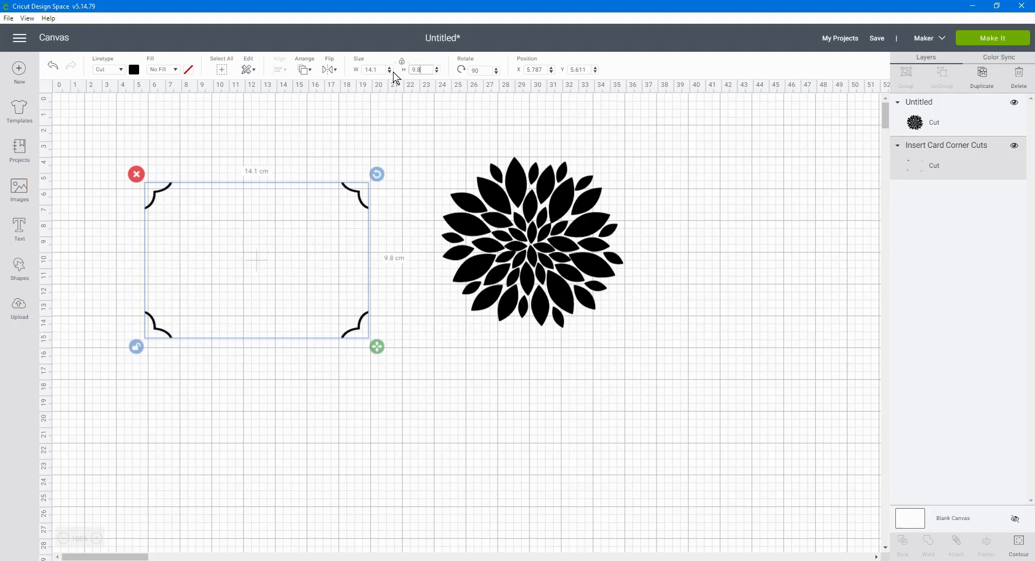
{"action": "left_click", "coordinate": [406, 65]}
Scale the dahlia down to about 6.7 cm wide and place it in the upper middle of the corner cuts
{"action": "left_click", "coordinate": [553, 220]}
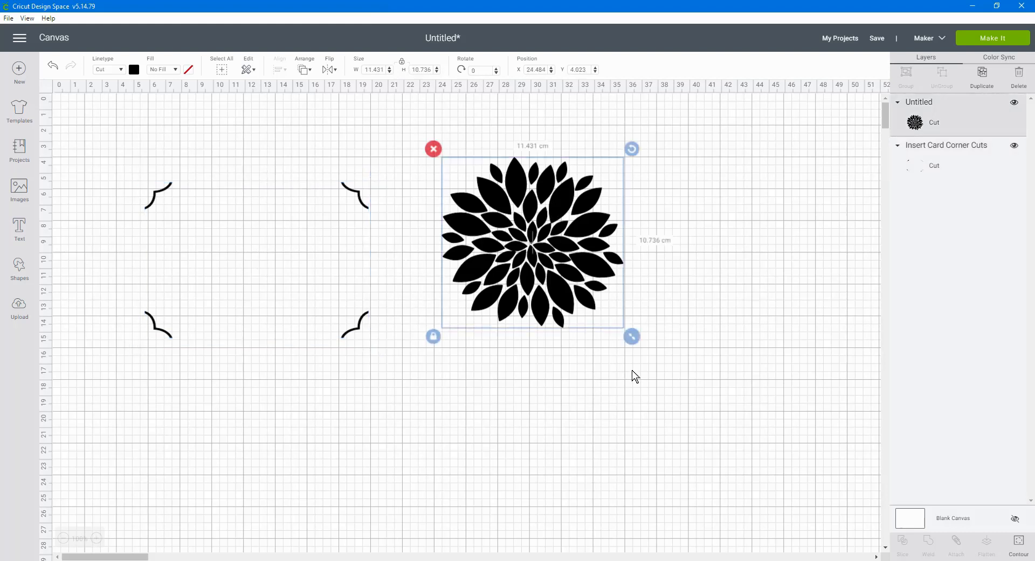
{"action": "left_click_drag", "start_coordinate": [632, 337], "coordinate": [547, 268]}
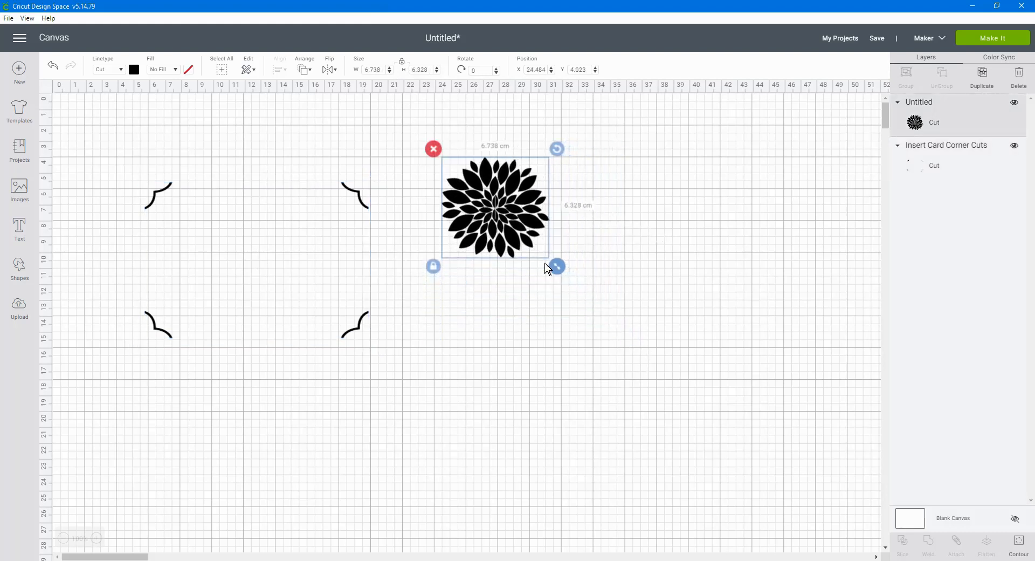
{"action": "left_click_drag", "start_coordinate": [503, 215], "coordinate": [260, 243]}
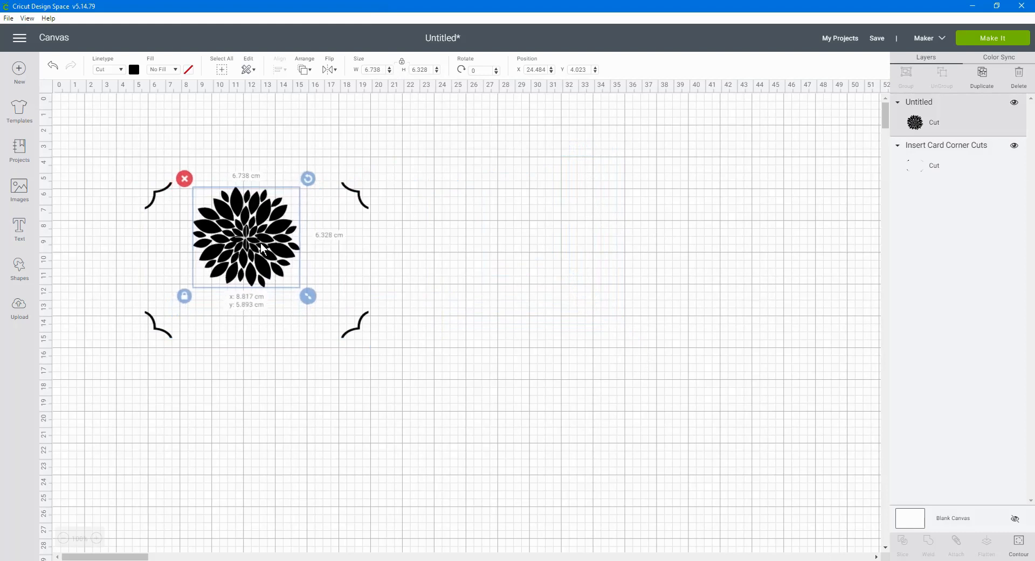
Center the dahlia horizontally with the corner cuts and nudge it down 0.2 cm
{"action": "left_click_drag", "start_coordinate": [139, 171], "coordinate": [434, 369]}
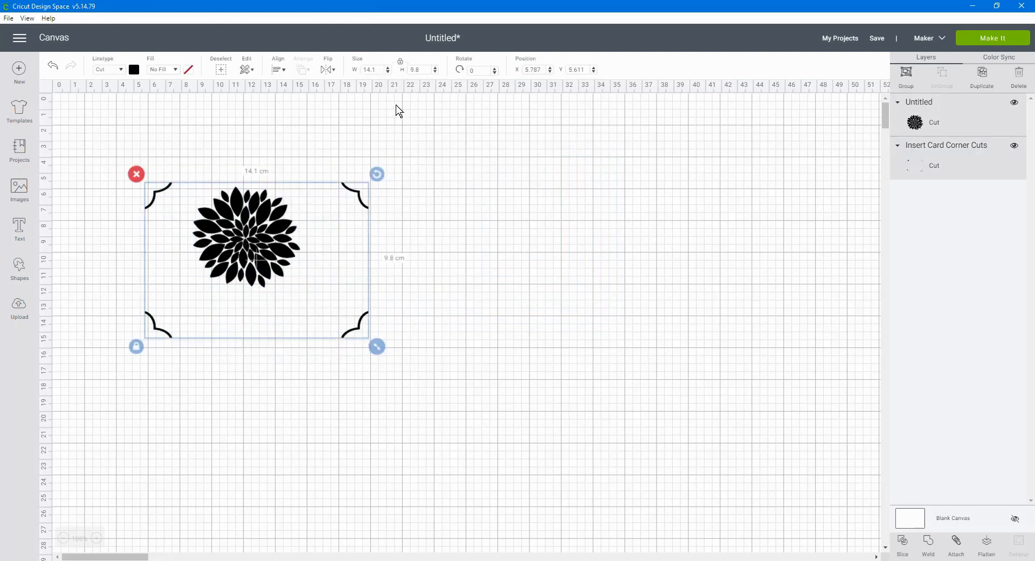
{"action": "left_click", "coordinate": [280, 70]}
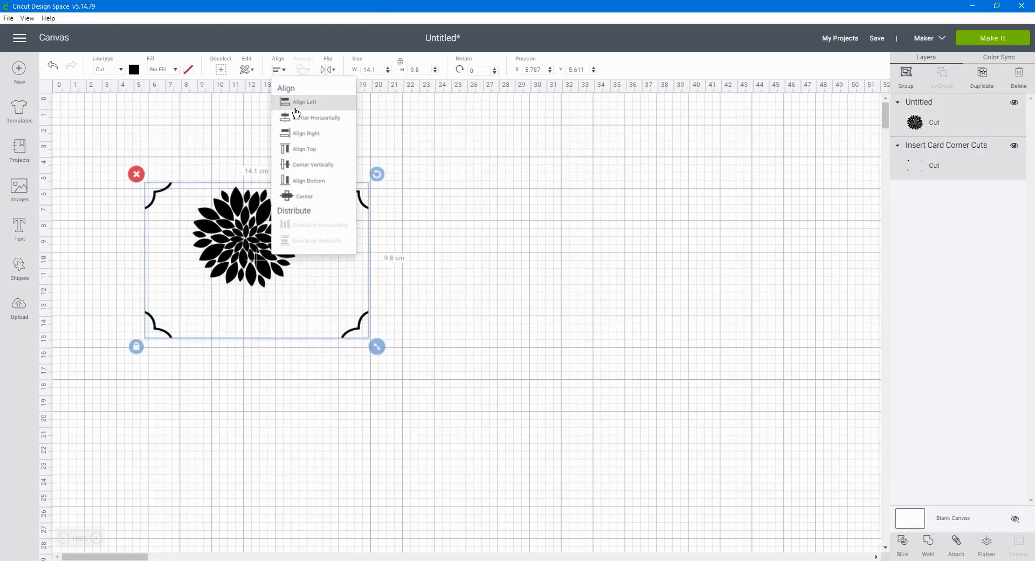
{"action": "left_click", "coordinate": [312, 124]}
{"action": "left_click", "coordinate": [543, 213]}
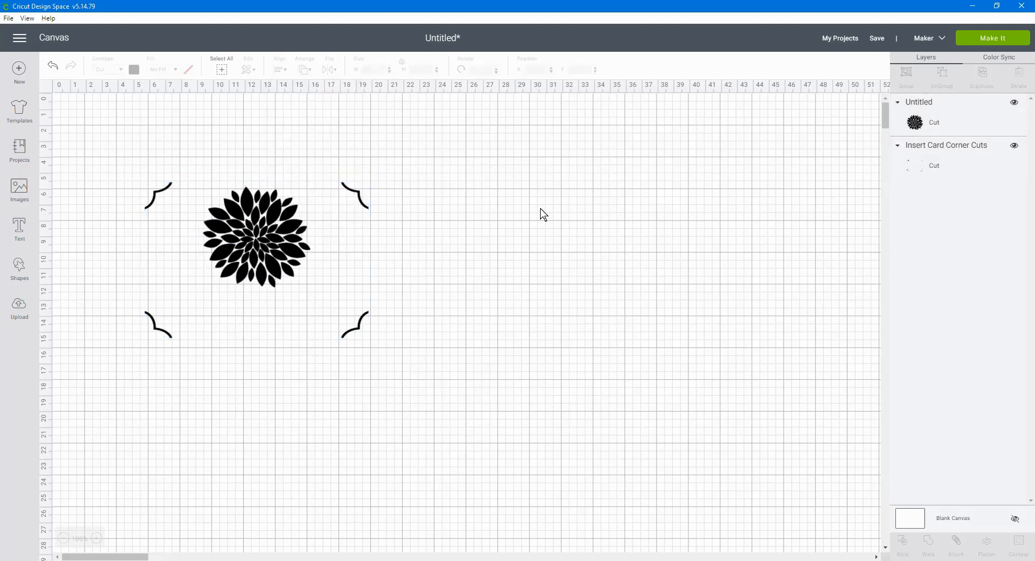
{"action": "left_click", "coordinate": [266, 234]}
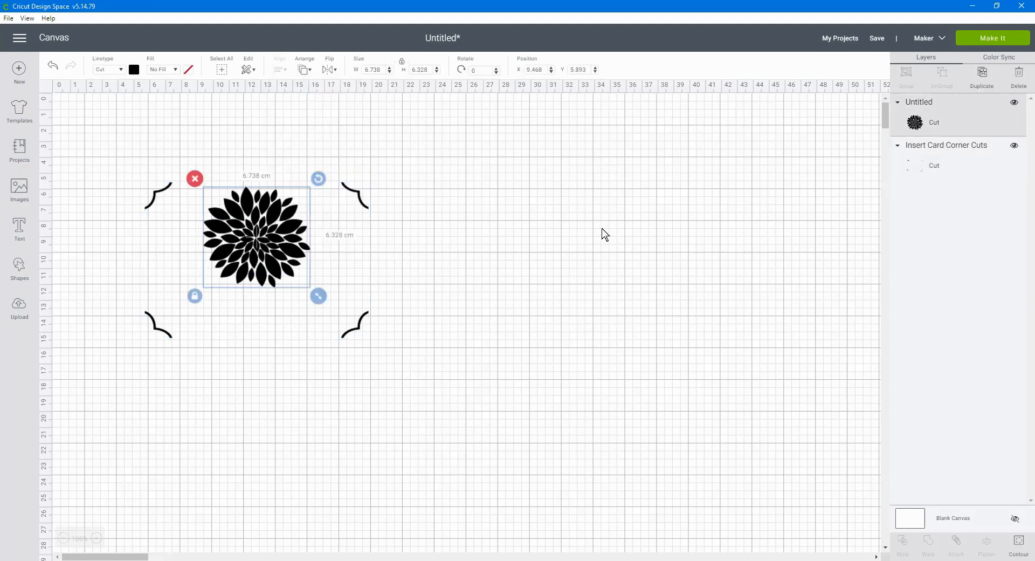
{"action": "key", "text": "Down"}
{"action": "key", "text": "Down"}
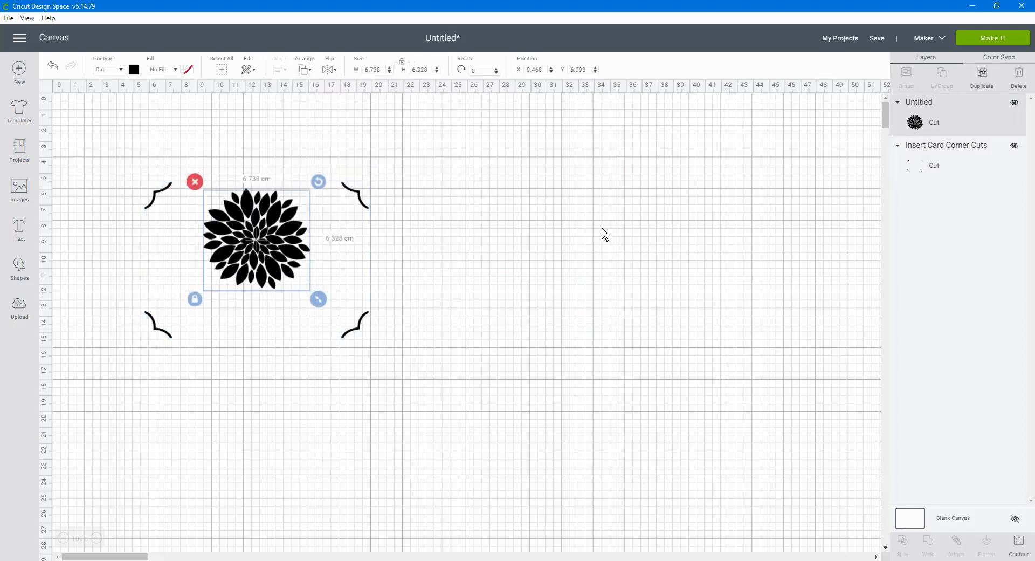
Change the material color of the dahlia and the corner cuts to yellow
{"action": "left_click_drag", "start_coordinate": [116, 151], "coordinate": [563, 413]}
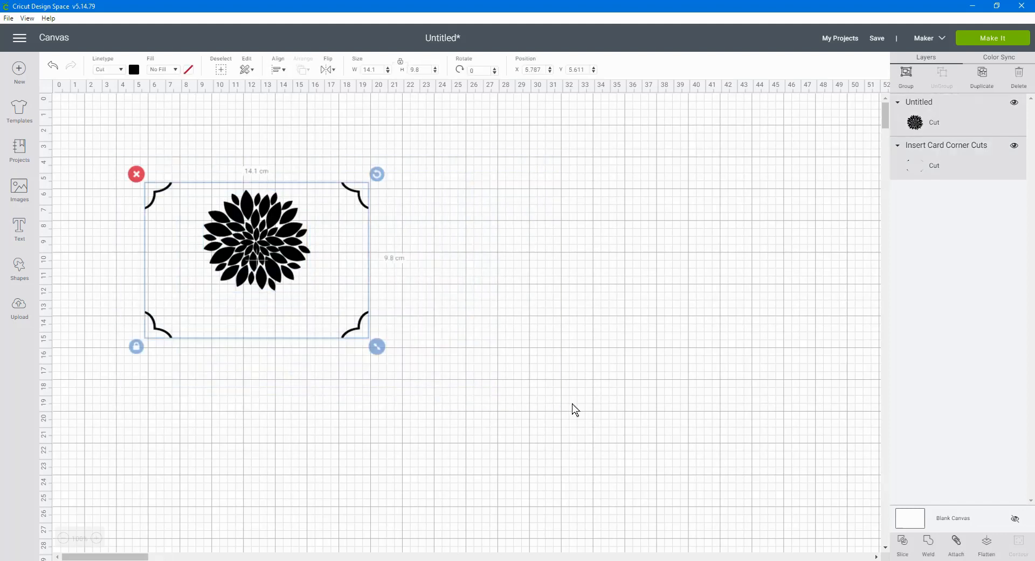
{"action": "left_click", "coordinate": [135, 71]}
{"action": "left_click", "coordinate": [216, 144]}
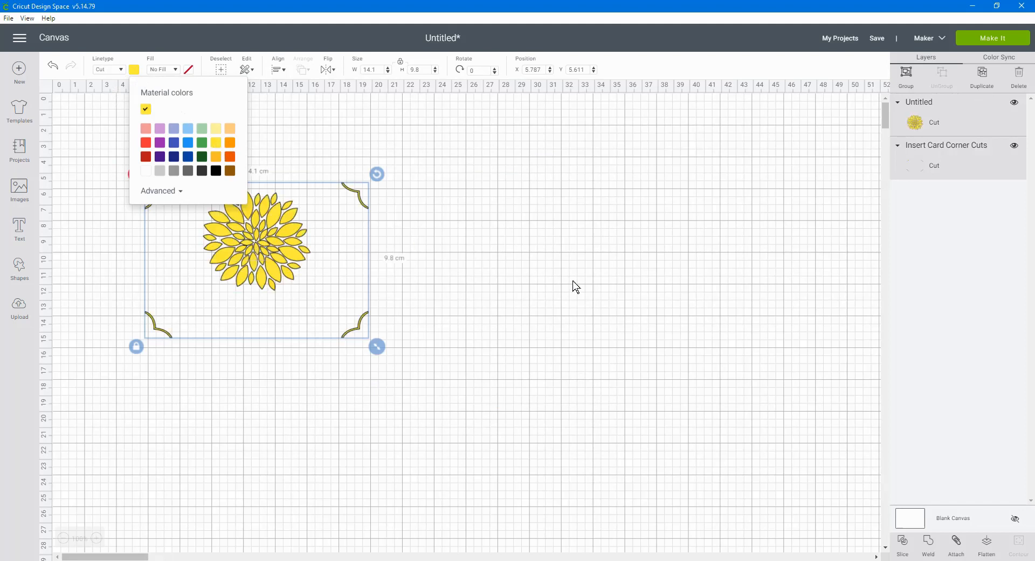
{"action": "left_click", "coordinate": [577, 287]}
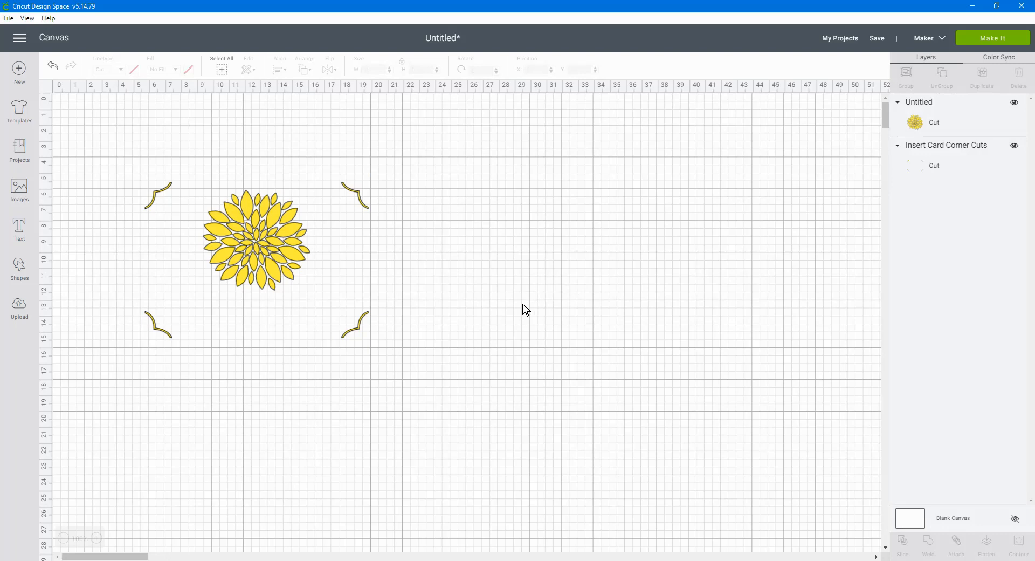
Add the text "thinking of you" and set its font to SLF Jelly Bean
{"action": "left_click", "coordinate": [24, 233]}
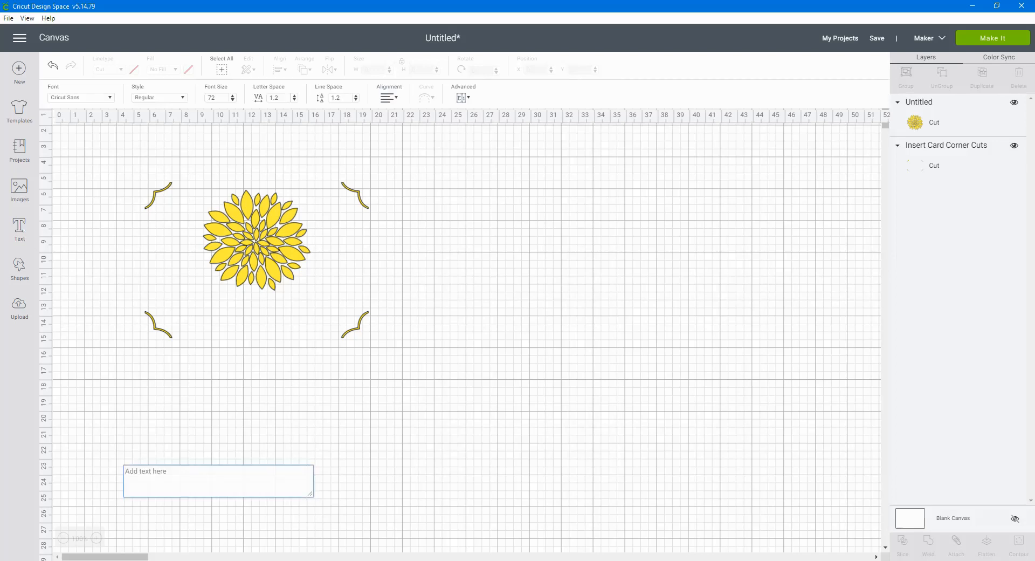
{"action": "type", "text": "thinking"}
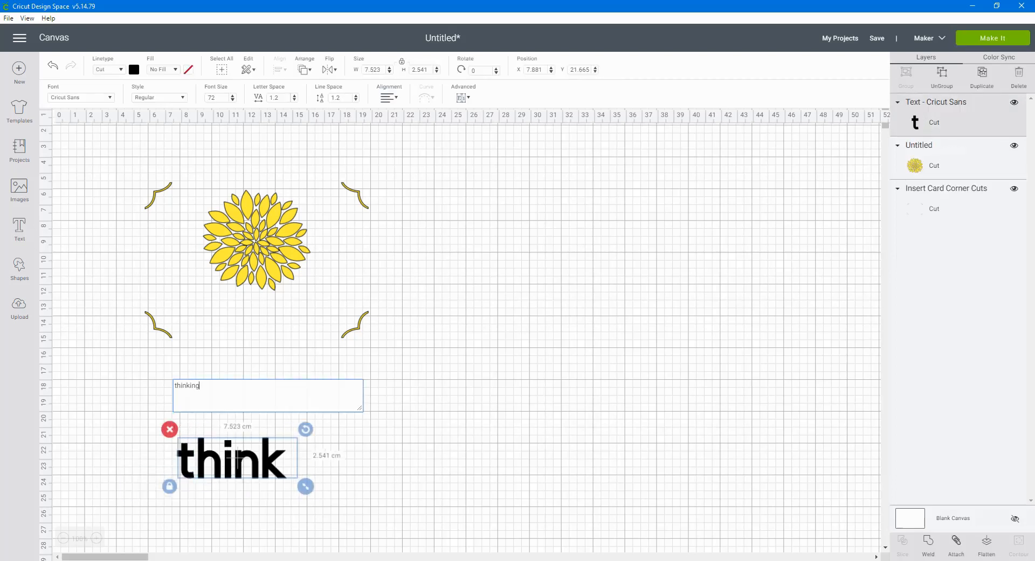
{"action": "type", "text": " of you"}
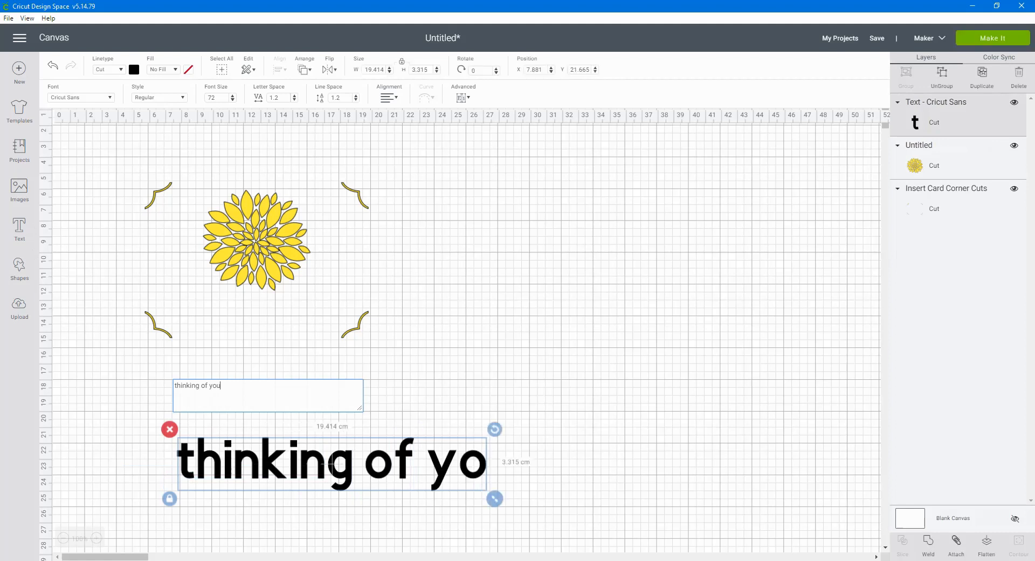
{"action": "left_click", "coordinate": [112, 99]}
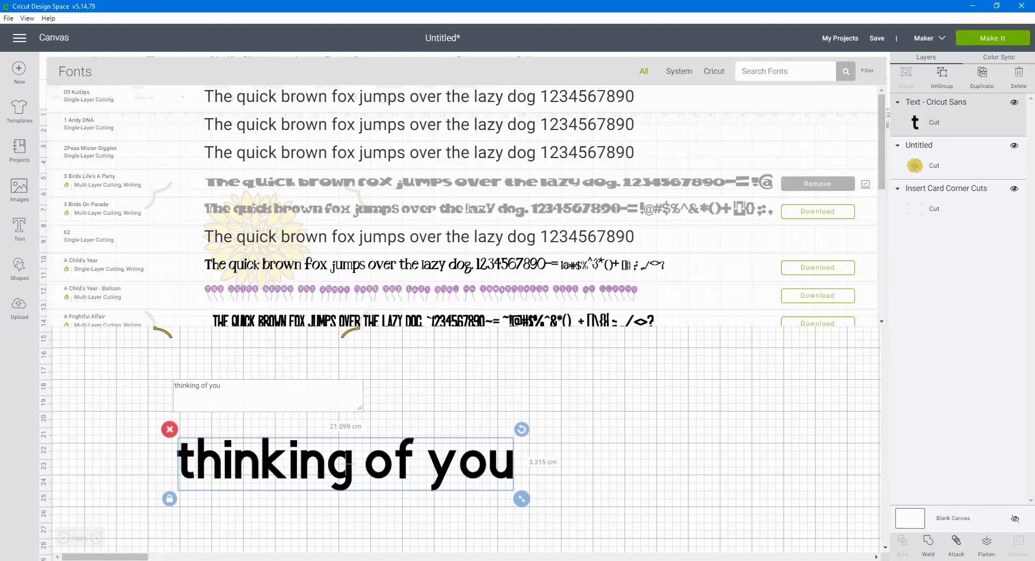
{"action": "type", "text": "slf"}
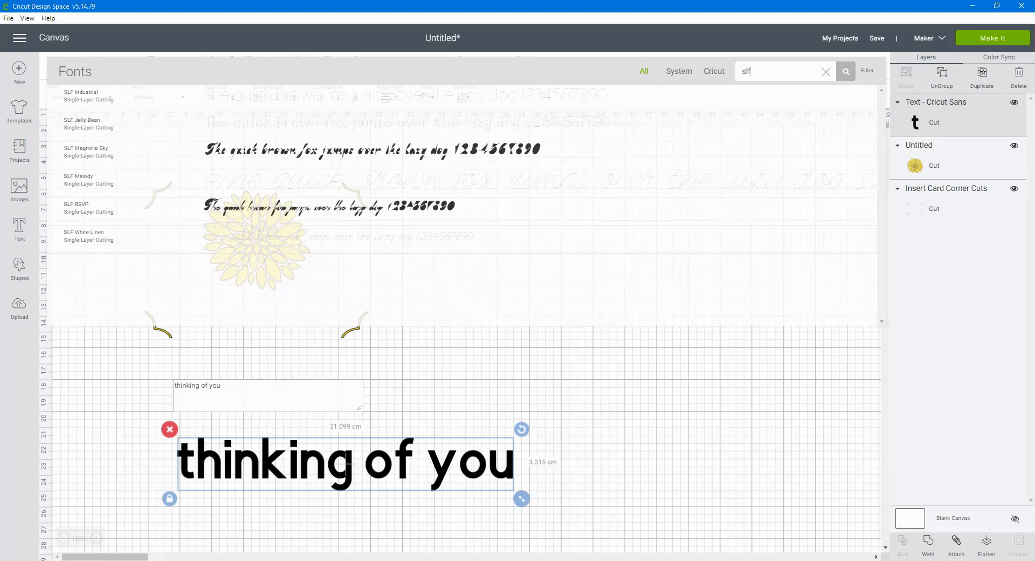
{"action": "left_click", "coordinate": [360, 130]}
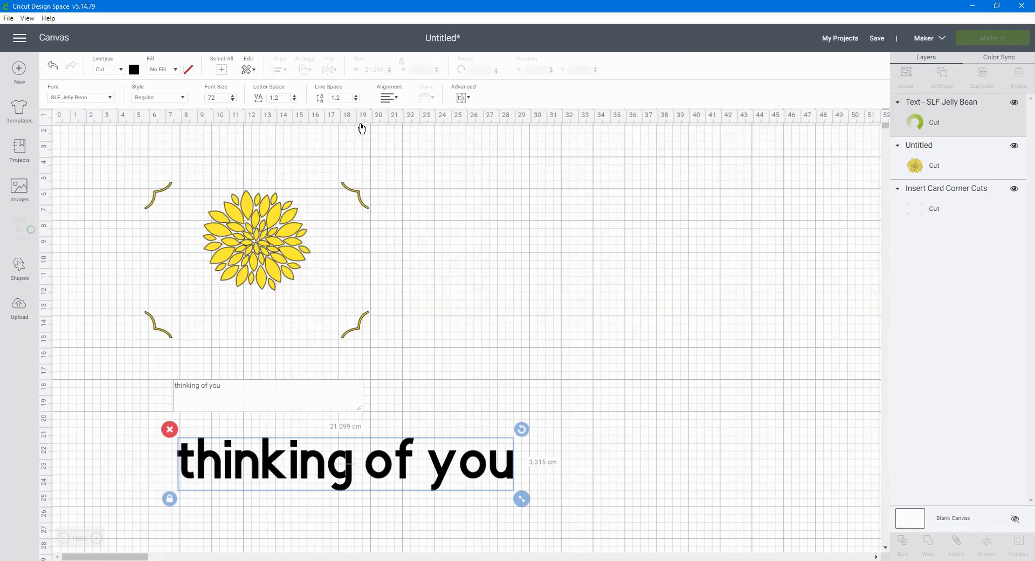
Move the greeting text up to the dahlia's lower edge and scale it down to about 8 cm wide
{"action": "left_click_drag", "start_coordinate": [356, 462], "coordinate": [334, 280]}
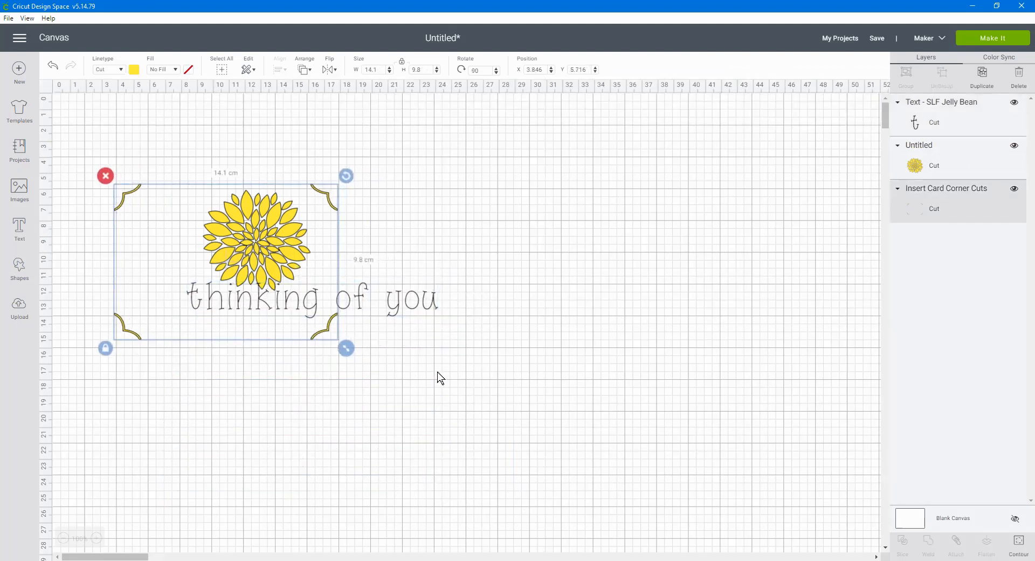
{"action": "key", "text": "ctrl+z"}
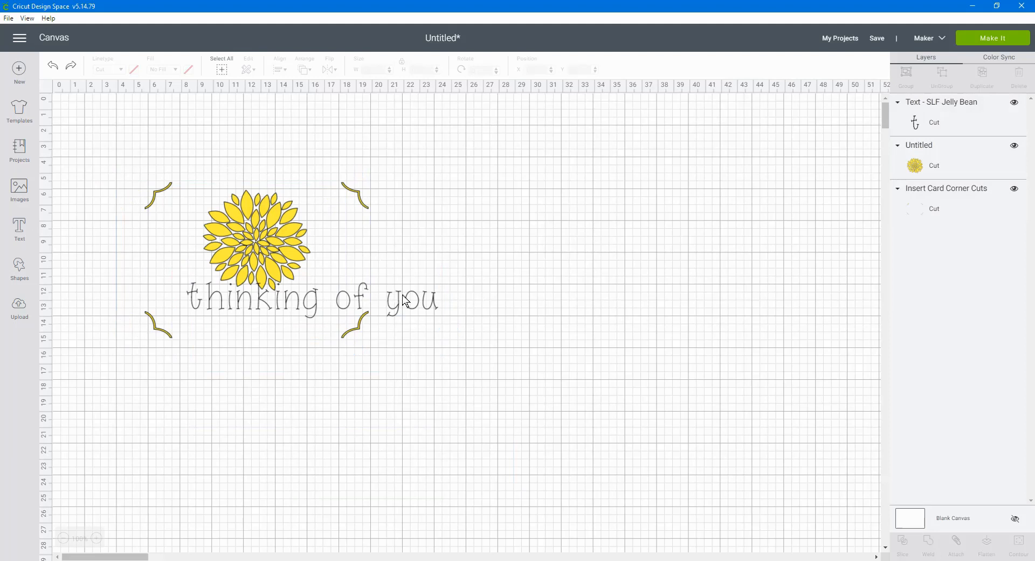
{"action": "left_click", "coordinate": [419, 311]}
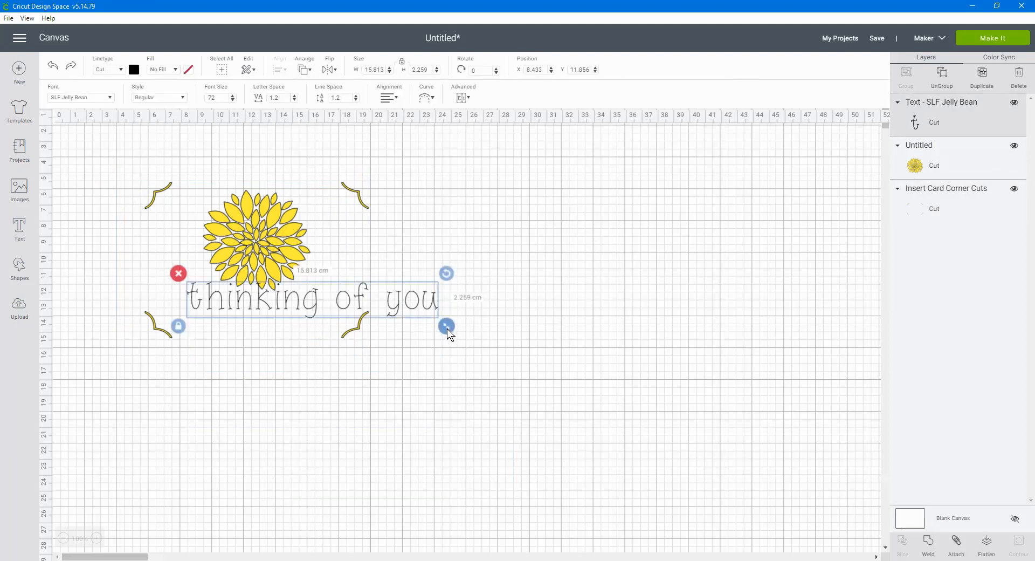
{"action": "left_click_drag", "start_coordinate": [446, 326], "coordinate": [292, 318]}
{"action": "left_click", "coordinate": [292, 318]}
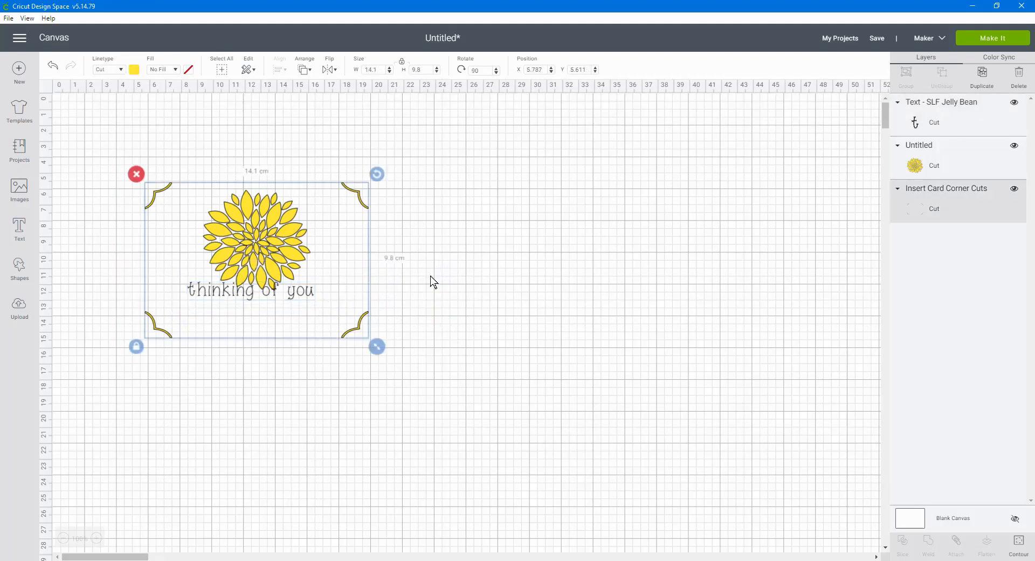
Unlock the greeting text's proportions, stretch it to about 9.3 × 2.35 cm, and place it just below the dahlia
{"action": "left_click", "coordinate": [920, 123]}
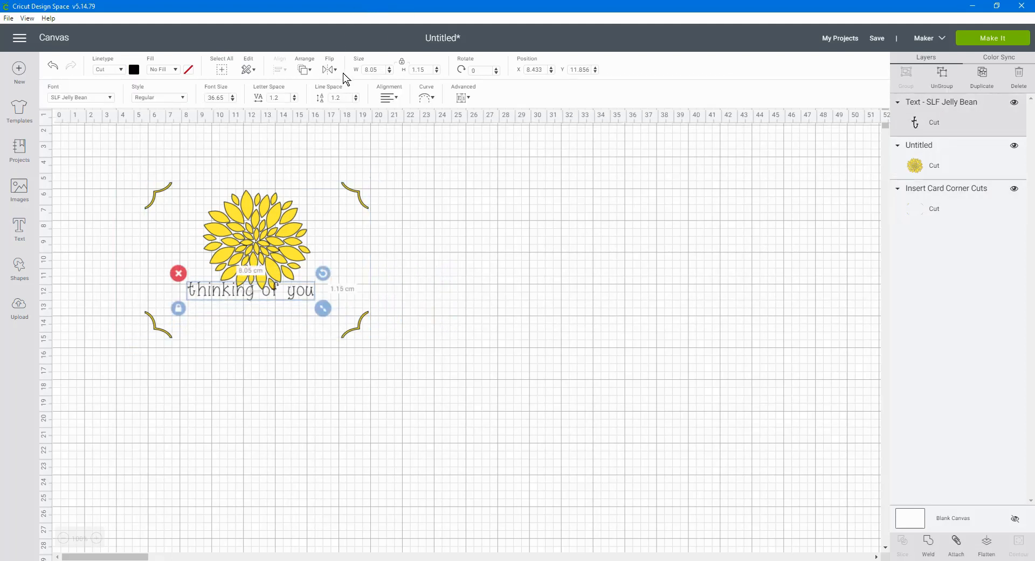
{"action": "left_click", "coordinate": [402, 62]}
{"action": "left_click_drag", "start_coordinate": [323, 307], "coordinate": [345, 336]}
{"action": "left_click_drag", "start_coordinate": [252, 307], "coordinate": [245, 316]}
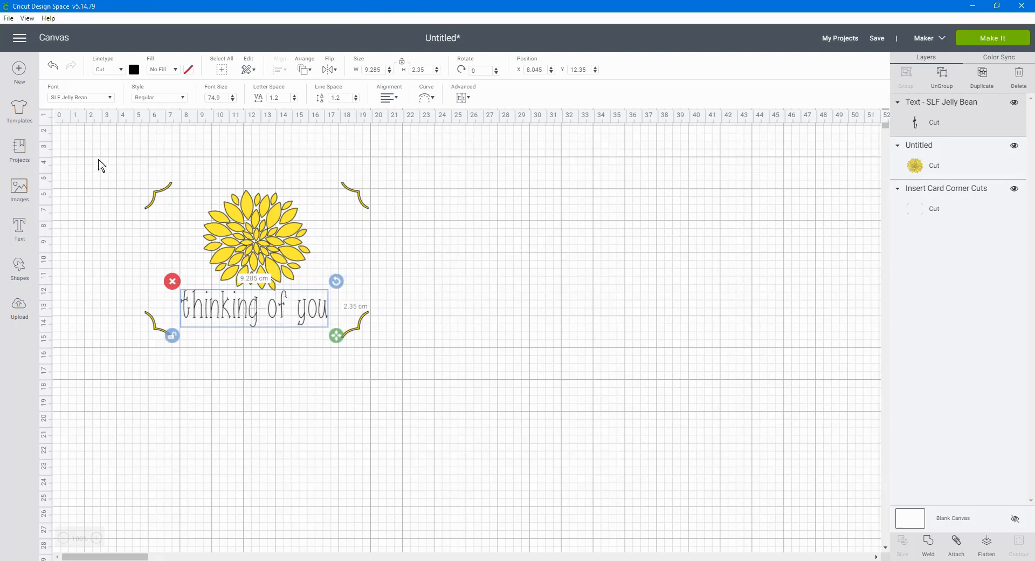
Center the greeting, dahlia and corner cuts horizontally on one another, and attach all three together
{"action": "left_click_drag", "start_coordinate": [141, 179], "coordinate": [415, 408]}
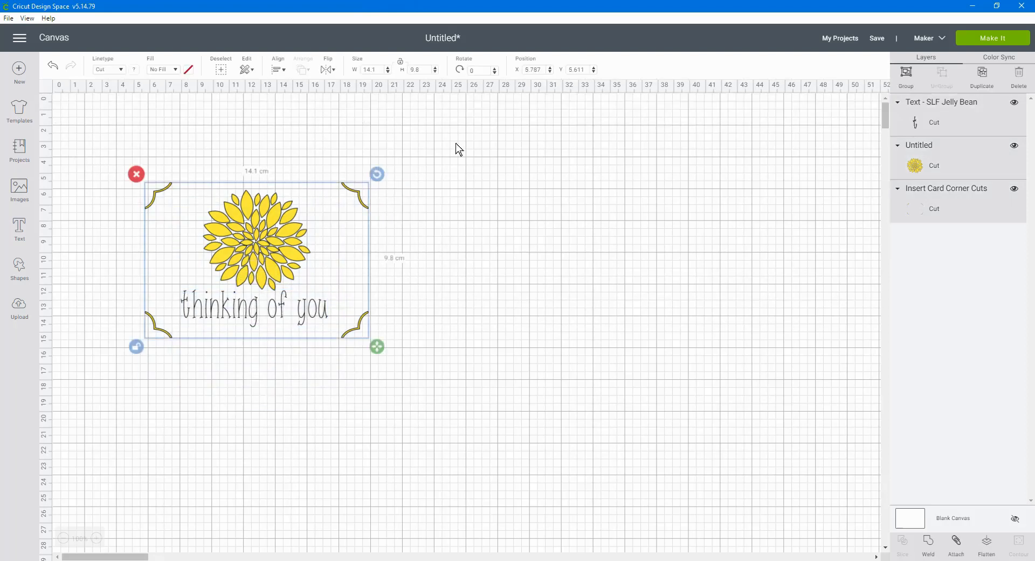
{"action": "left_click", "coordinate": [279, 70]}
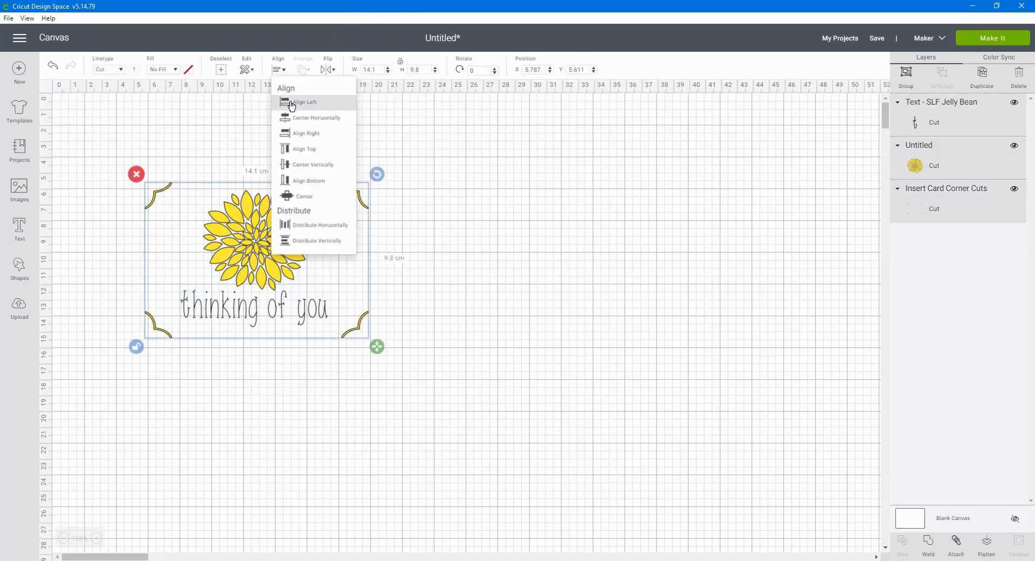
{"action": "left_click", "coordinate": [325, 118]}
{"action": "left_click", "coordinate": [600, 323]}
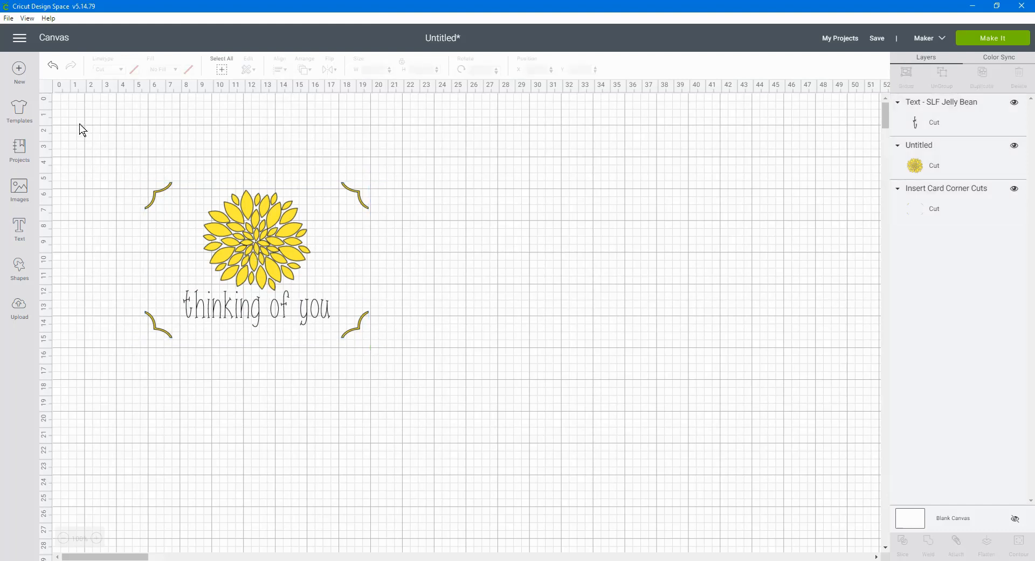
{"action": "left_click_drag", "start_coordinate": [99, 150], "coordinate": [441, 407]}
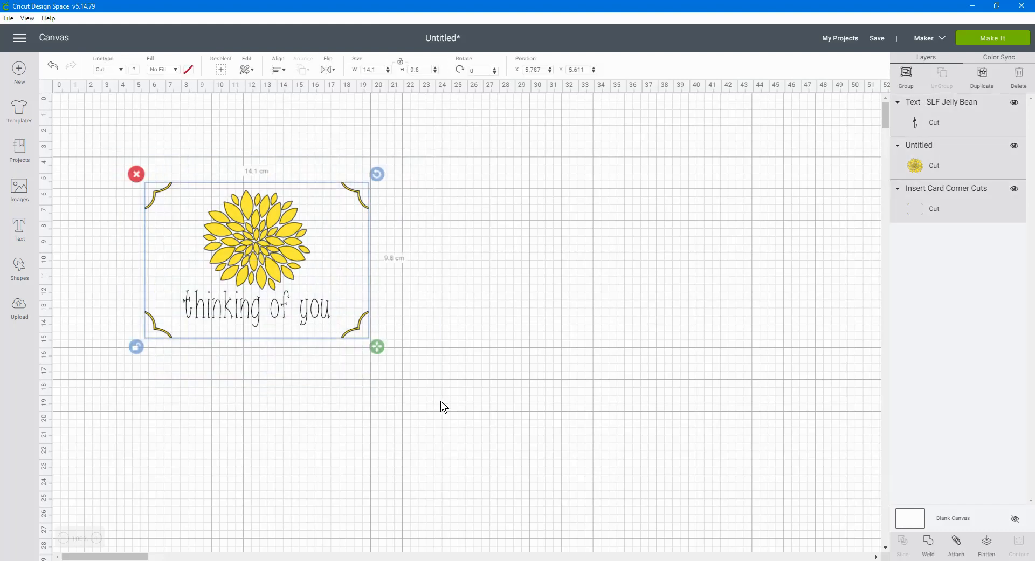
{"action": "left_click", "coordinate": [957, 543]}
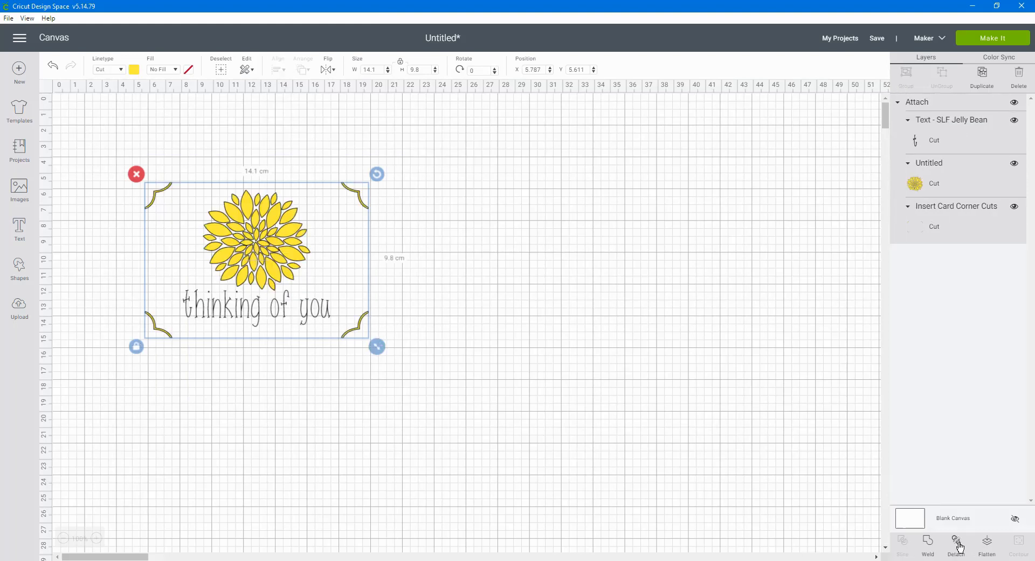
Switch the machine to Cricut Joy and prepare the project for making with the material loaded On Card Mat
{"action": "left_click", "coordinate": [944, 39]}
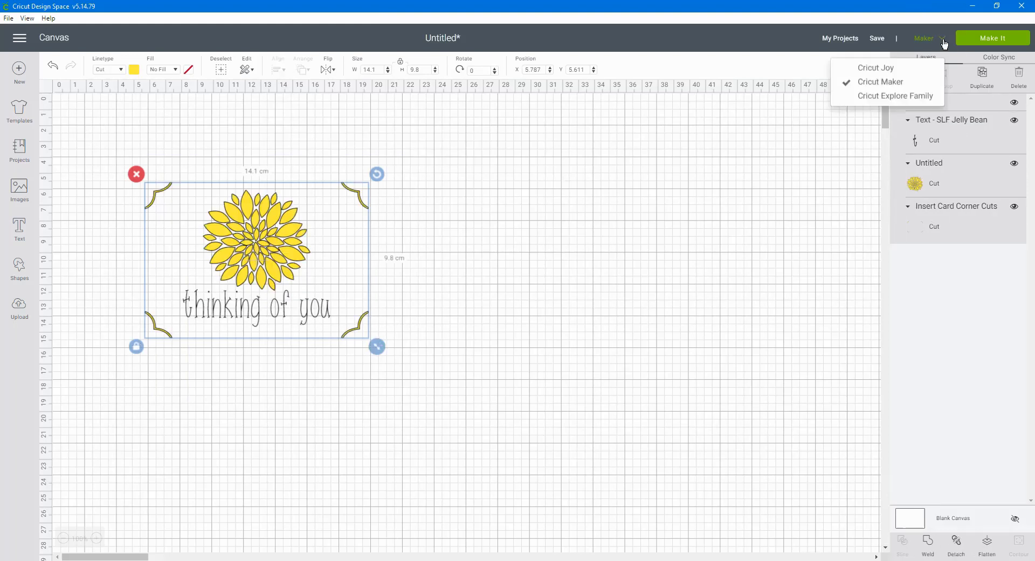
{"action": "left_click", "coordinate": [872, 70]}
{"action": "left_click", "coordinate": [991, 42]}
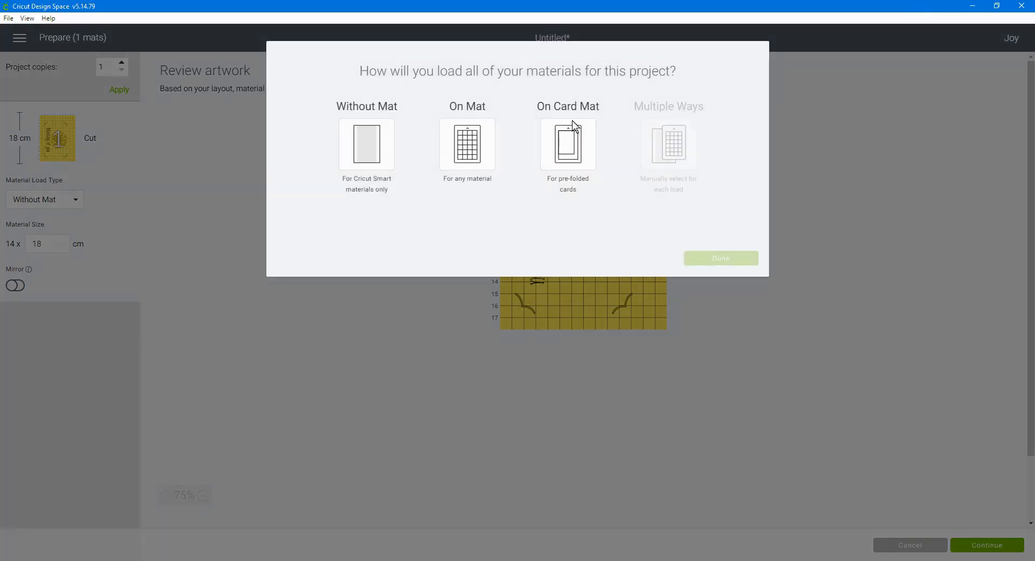
{"action": "left_click", "coordinate": [571, 149]}
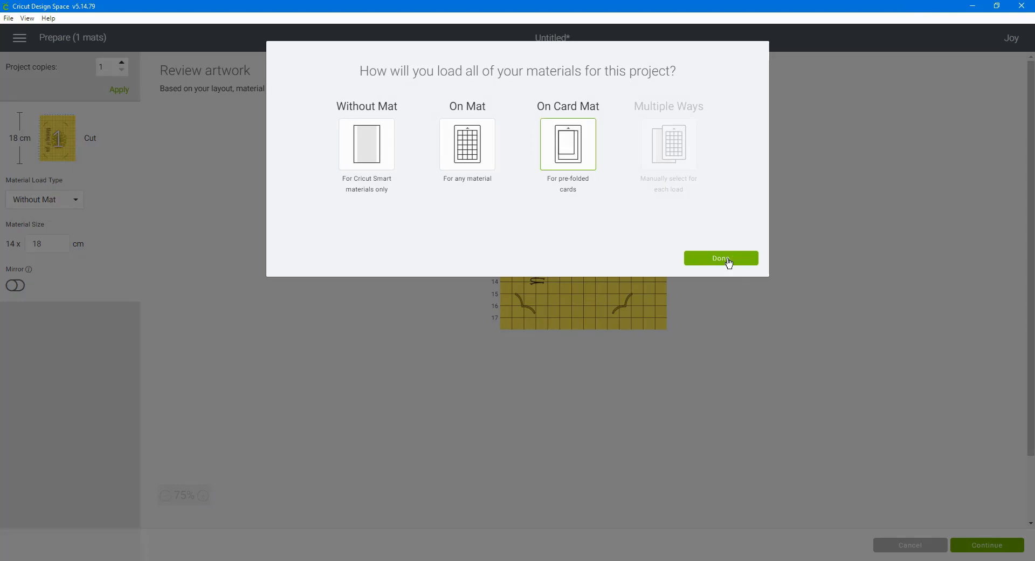
{"action": "left_click", "coordinate": [728, 259]}
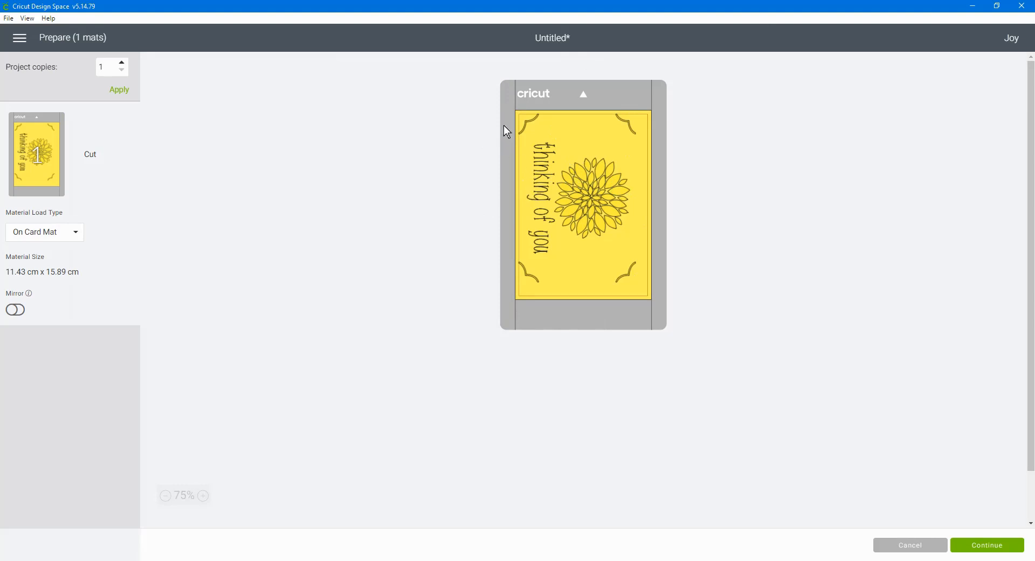
Rotate the attached design by 180° on the card mat and fine-tune its position inside the card's cutting area
{"action": "left_click_drag", "start_coordinate": [527, 202], "coordinate": [562, 171]}
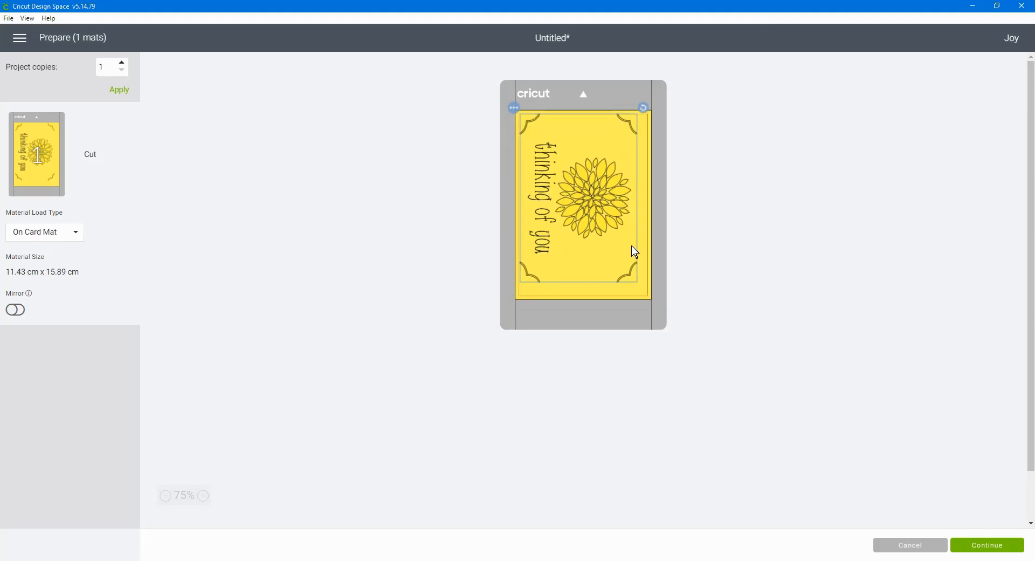
{"action": "left_click", "coordinate": [645, 111]}
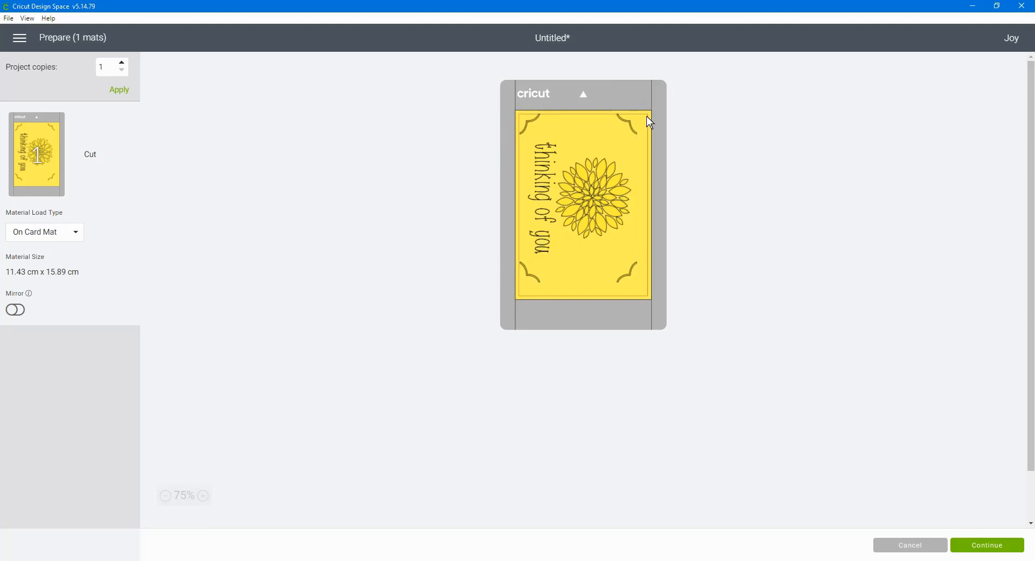
{"action": "left_click", "coordinate": [566, 188]}
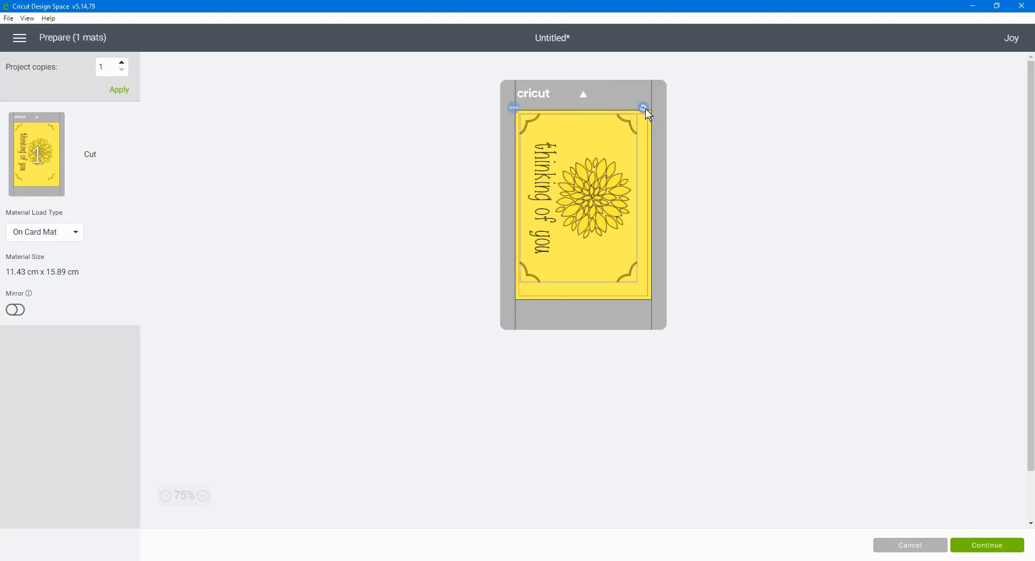
{"action": "left_click_drag", "start_coordinate": [647, 115], "coordinate": [525, 261]}
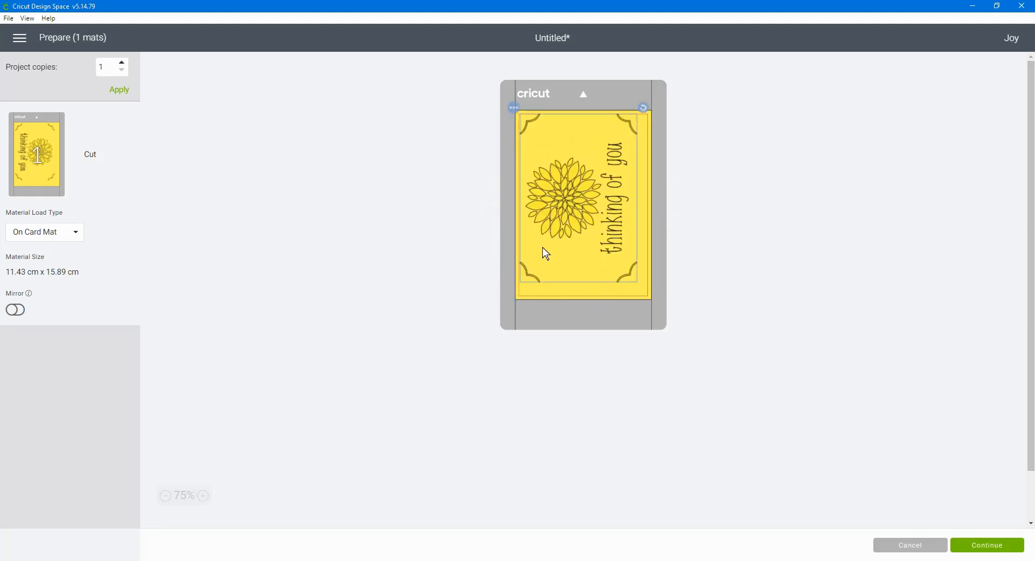
{"action": "left_click", "coordinate": [776, 184]}
{"action": "left_click_drag", "start_coordinate": [544, 179], "coordinate": [545, 182]}
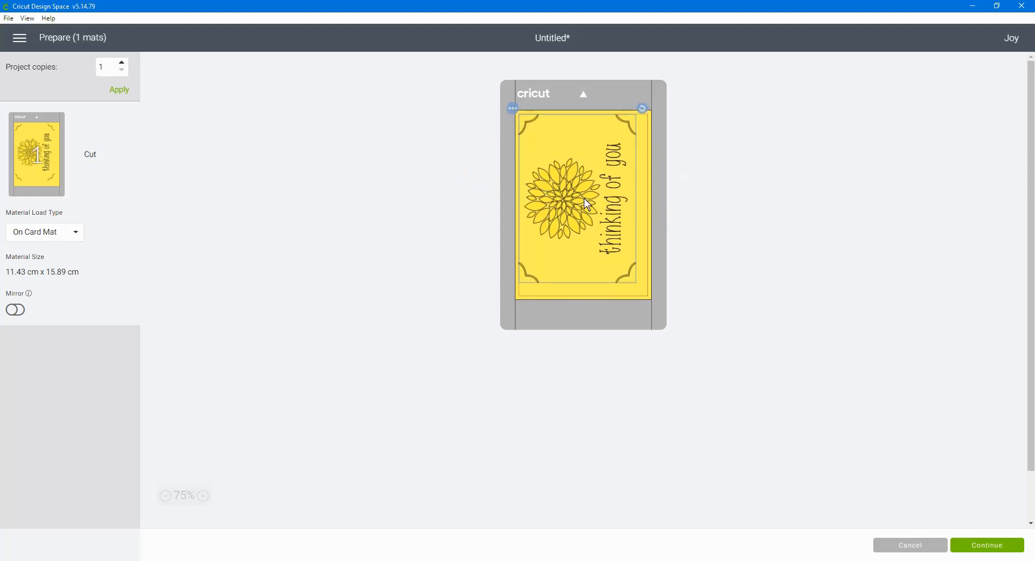
{"action": "left_click_drag", "start_coordinate": [586, 199], "coordinate": [587, 203]}
{"action": "left_click", "coordinate": [735, 204]}
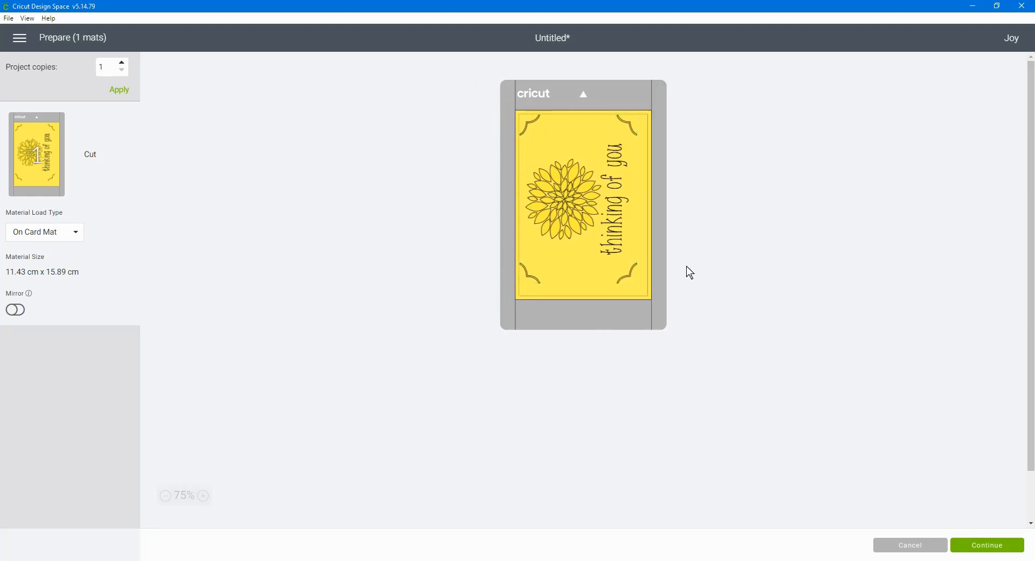
Continue to the cut setup, choose Medium Cardstock – 80 lb (216 gsm) as base material, and set the pressure to More
{"action": "left_click", "coordinate": [987, 545]}
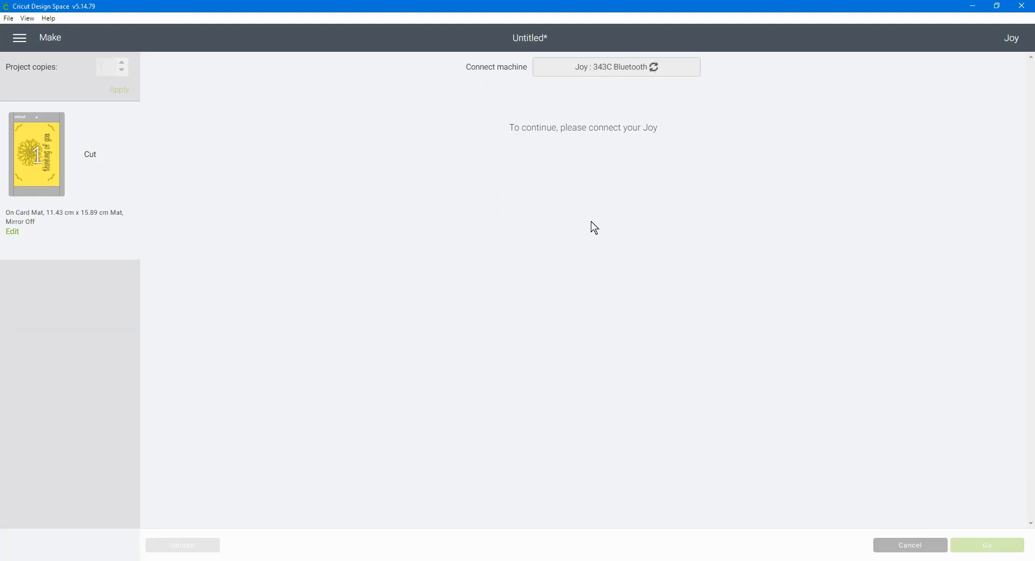
{"action": "left_click", "coordinate": [221, 178]}
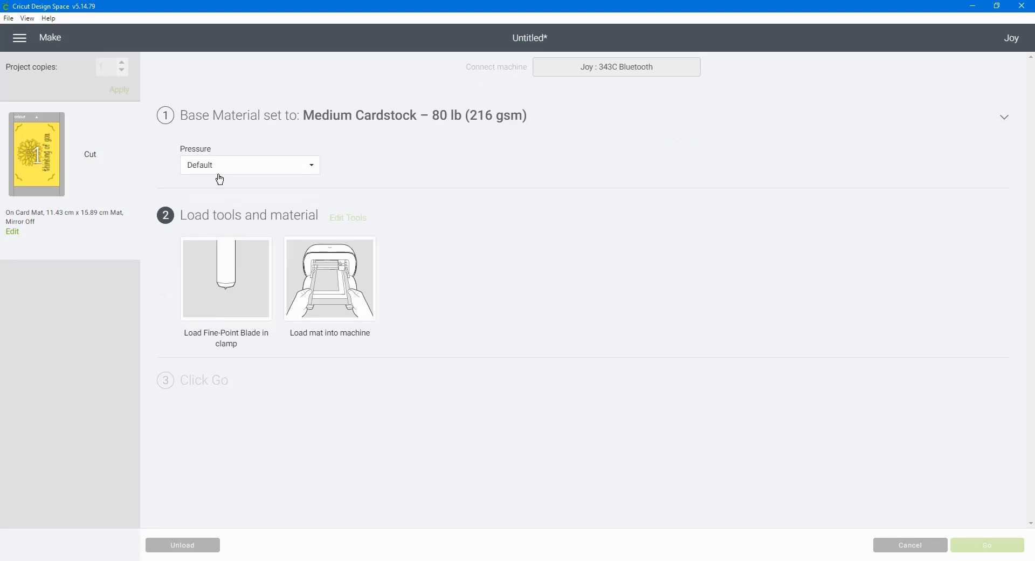
{"action": "left_click", "coordinate": [303, 163]}
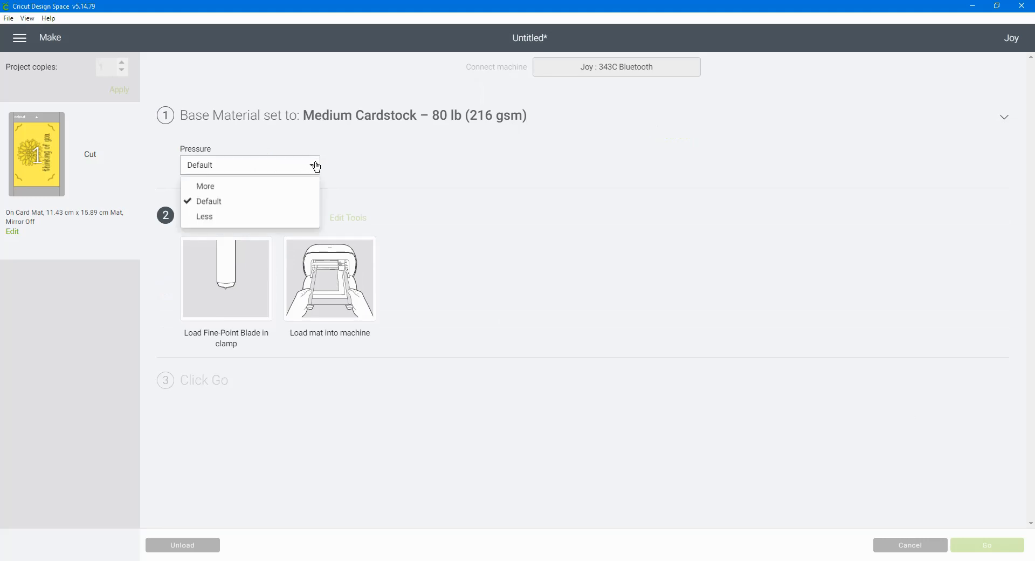
{"action": "left_click", "coordinate": [194, 184]}
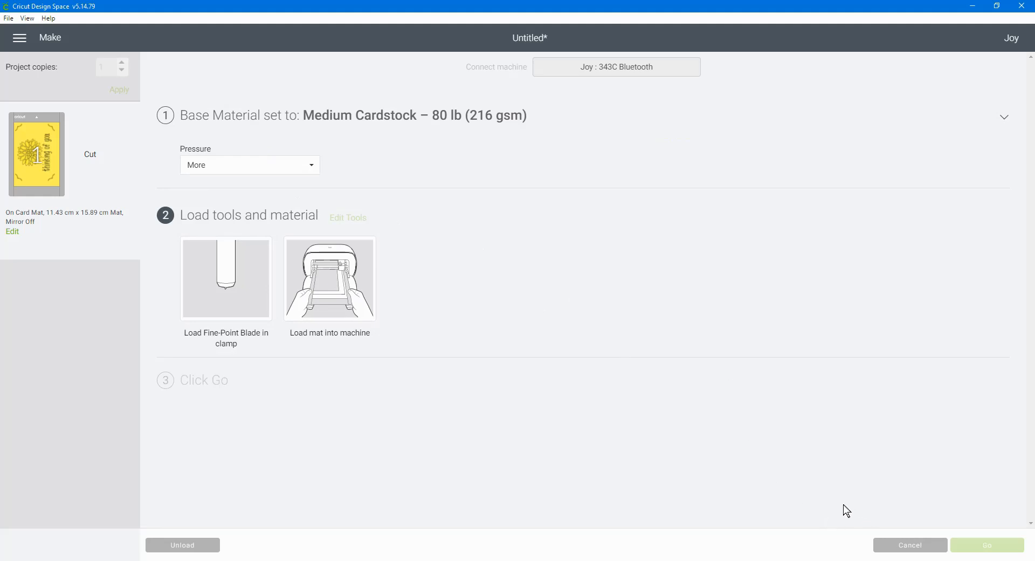
Cancel the cut and leave the mat preparation to return to the design canvas
{"action": "left_click", "coordinate": [924, 547]}
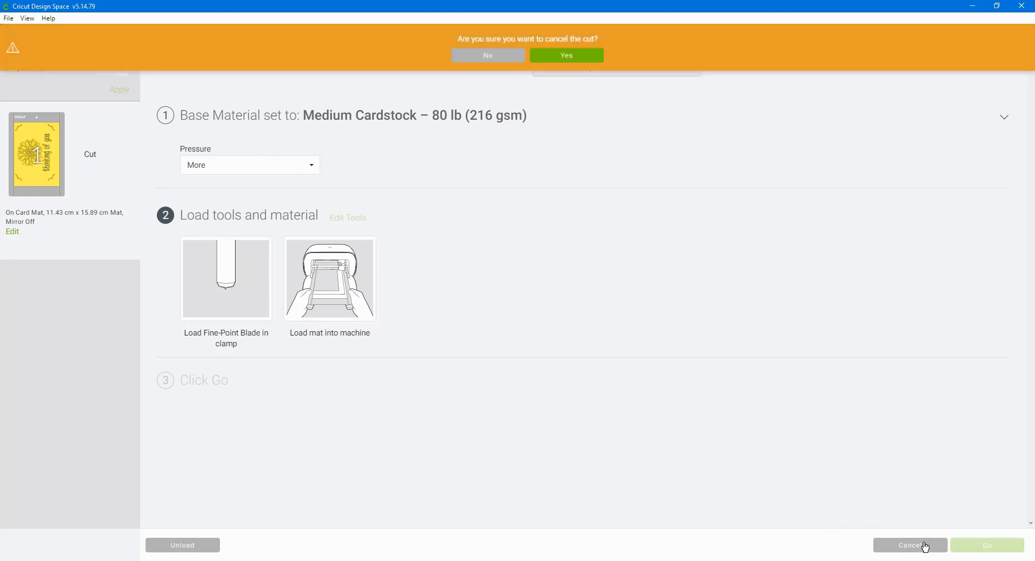
{"action": "left_click", "coordinate": [567, 63]}
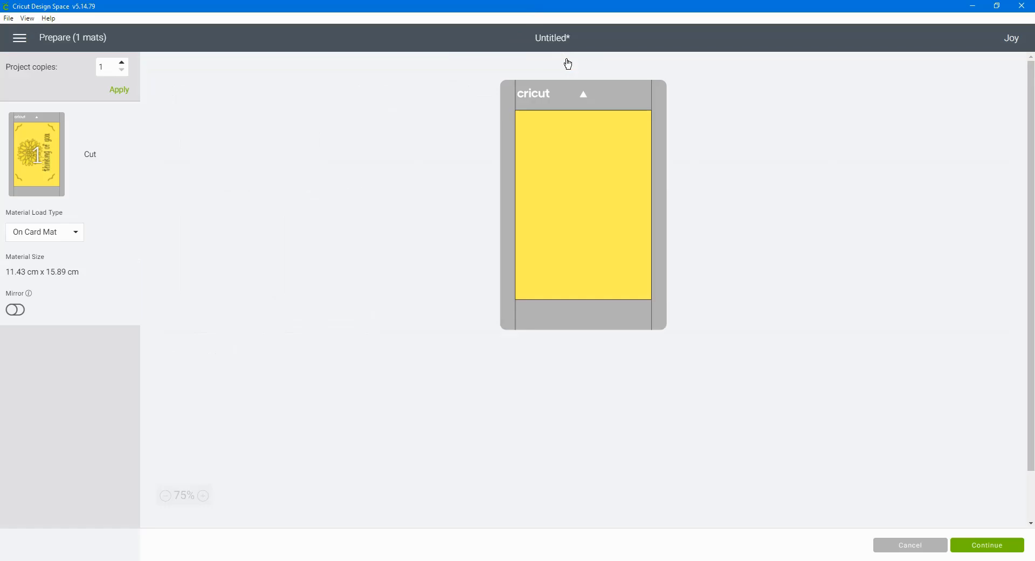
{"action": "left_click", "coordinate": [899, 546]}
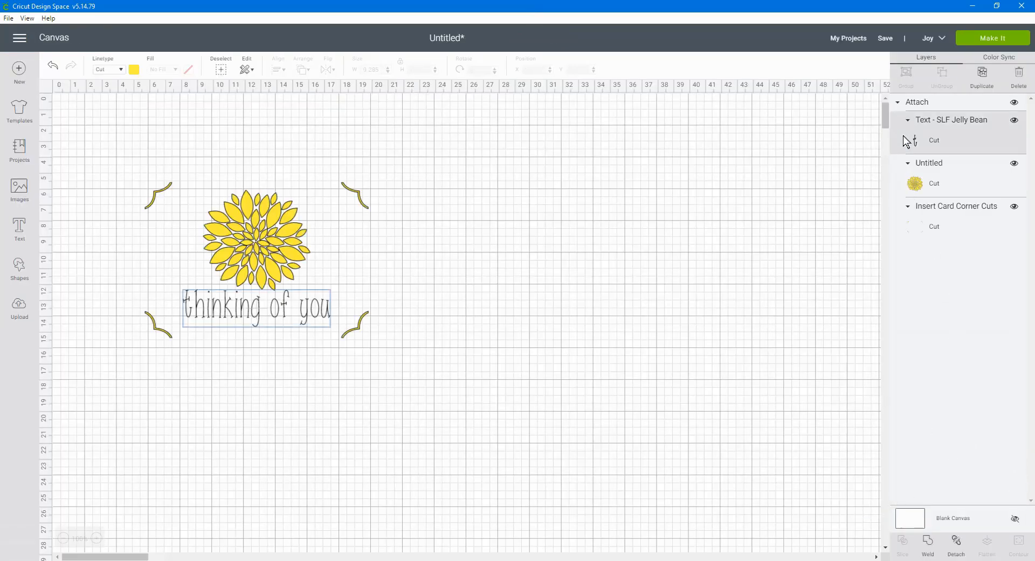
Change the linetype of the "thinking of you" text from Cut to Draw
{"action": "left_click", "coordinate": [120, 70]}
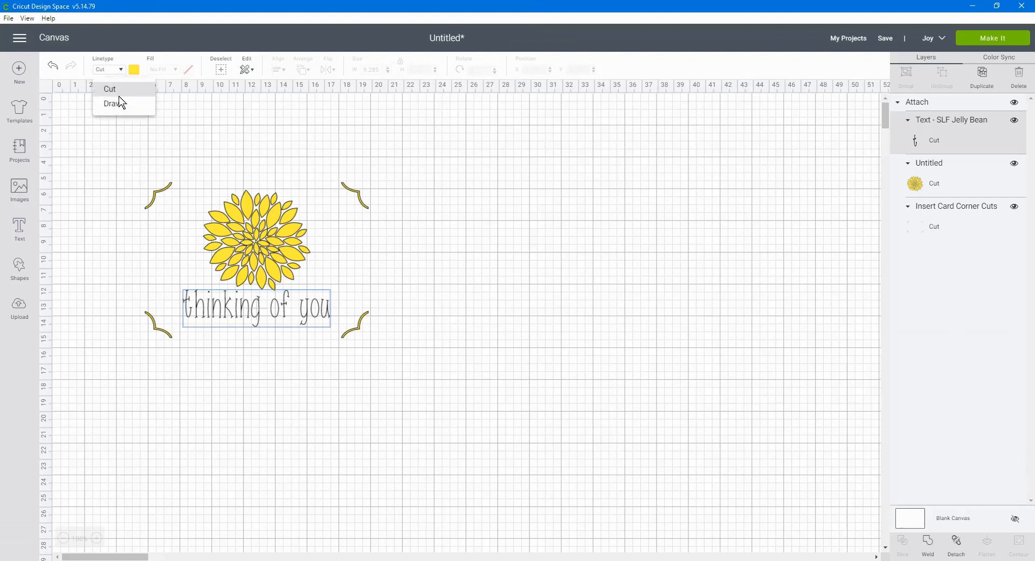
{"action": "left_click", "coordinate": [109, 89]}
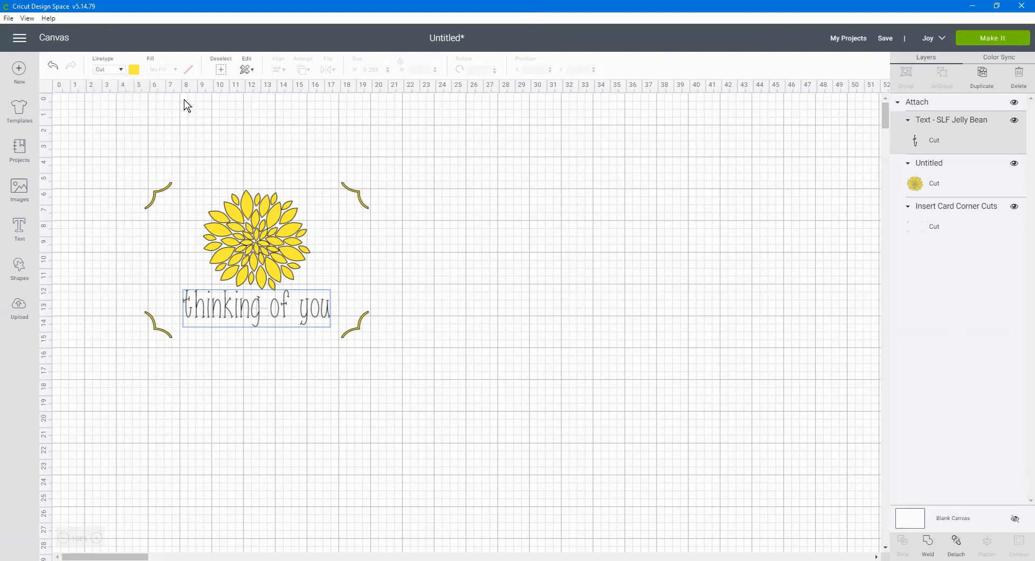
{"action": "left_click", "coordinate": [124, 75]}
{"action": "left_click", "coordinate": [105, 101]}
{"action": "left_click", "coordinate": [739, 341]}
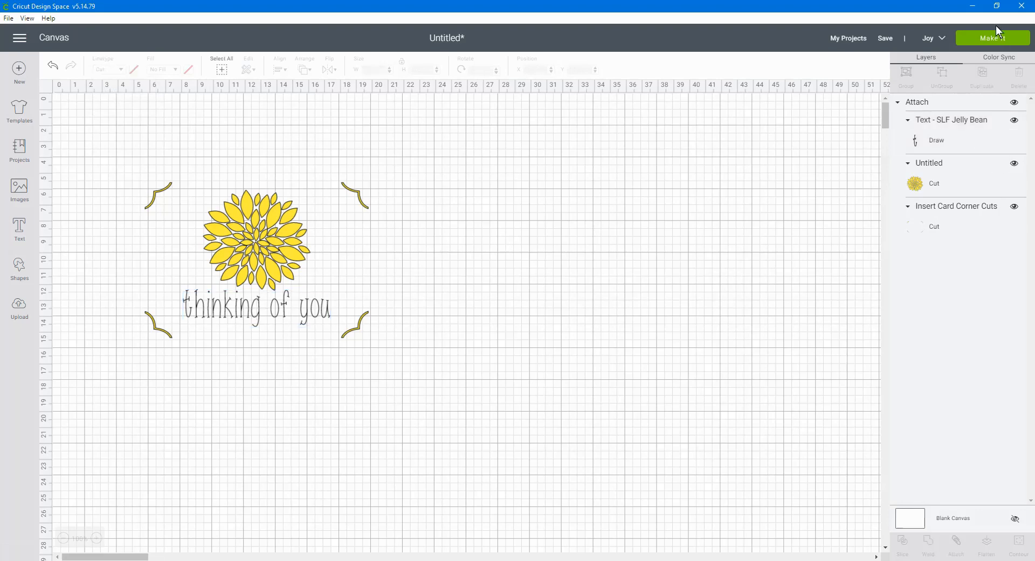
Prepare the project for making with all materials loaded On Card Mat
{"action": "left_click", "coordinate": [990, 39]}
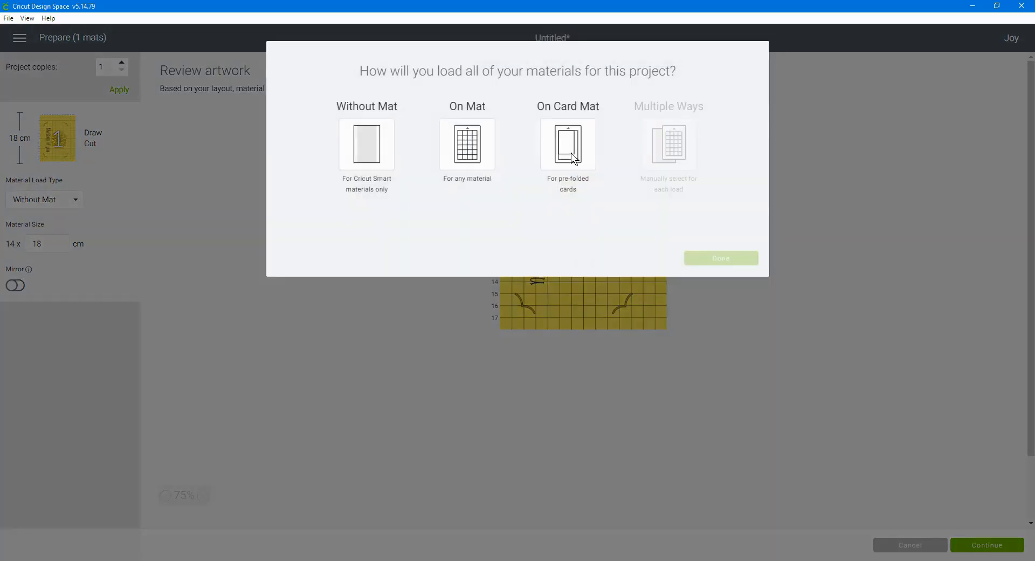
{"action": "left_click", "coordinate": [572, 157]}
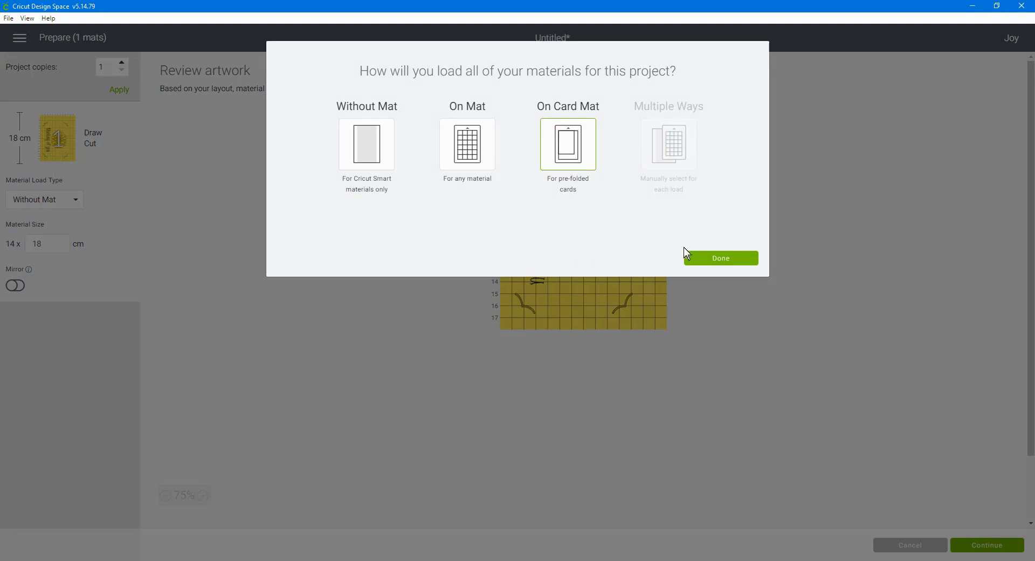
{"action": "left_click", "coordinate": [732, 256]}
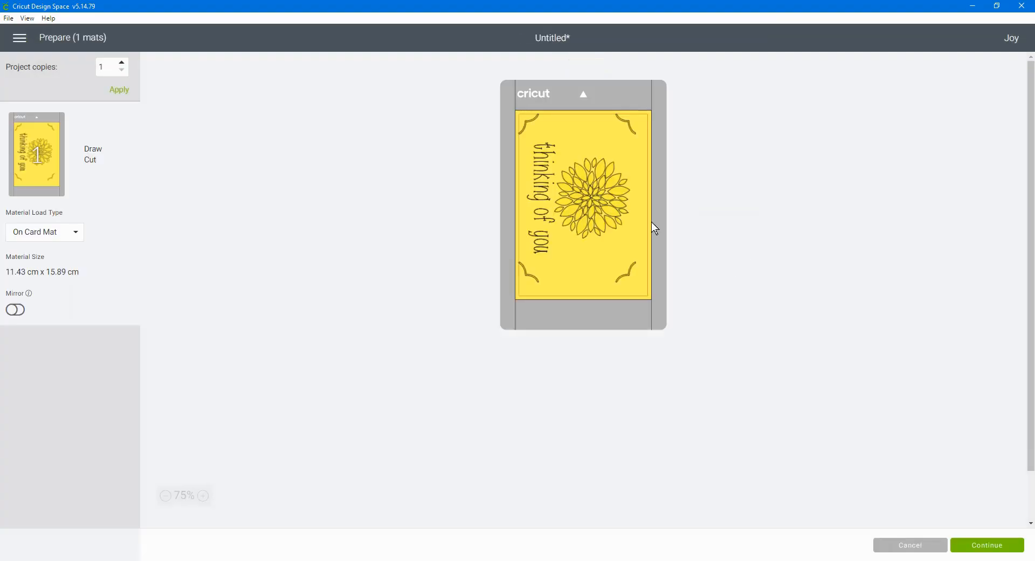
Rotate the attached design by 180° on the card mat and nudge it slightly down within the card area
{"action": "left_click", "coordinate": [618, 127]}
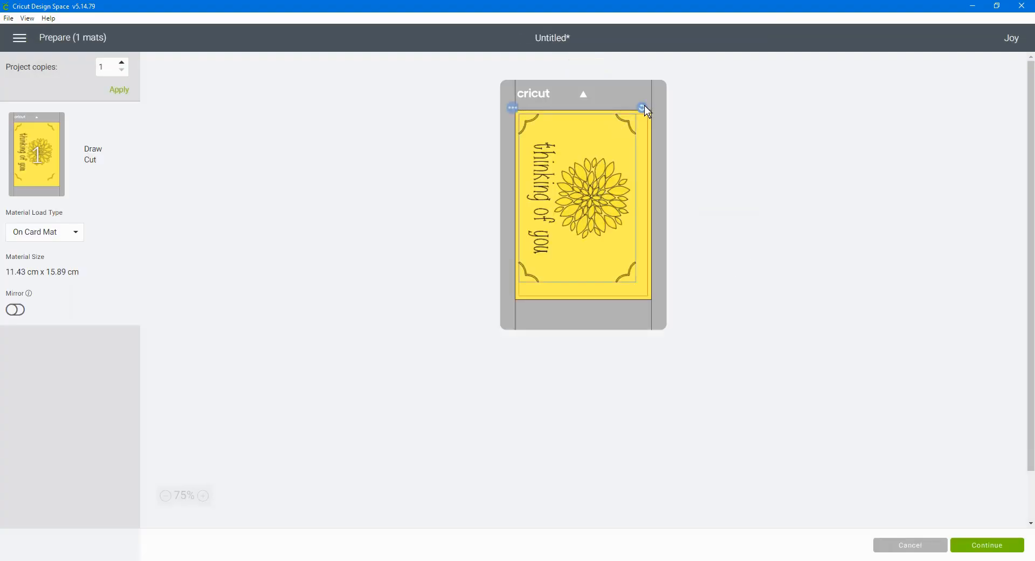
{"action": "left_click_drag", "start_coordinate": [645, 111], "coordinate": [500, 312]}
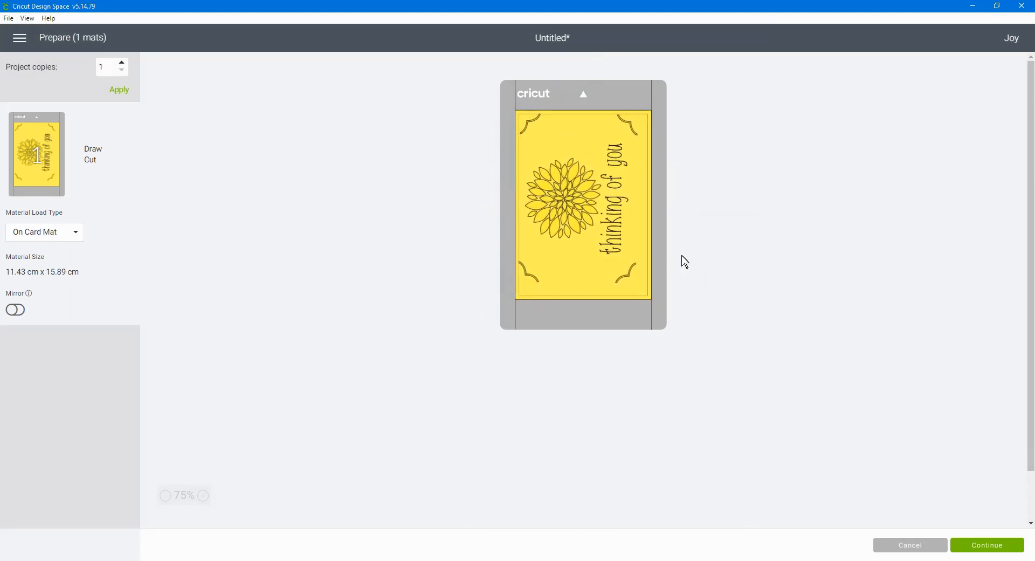
{"action": "left_click", "coordinate": [602, 224]}
{"action": "left_click_drag", "start_coordinate": [603, 227], "coordinate": [602, 229]}
{"action": "left_click", "coordinate": [781, 229]}
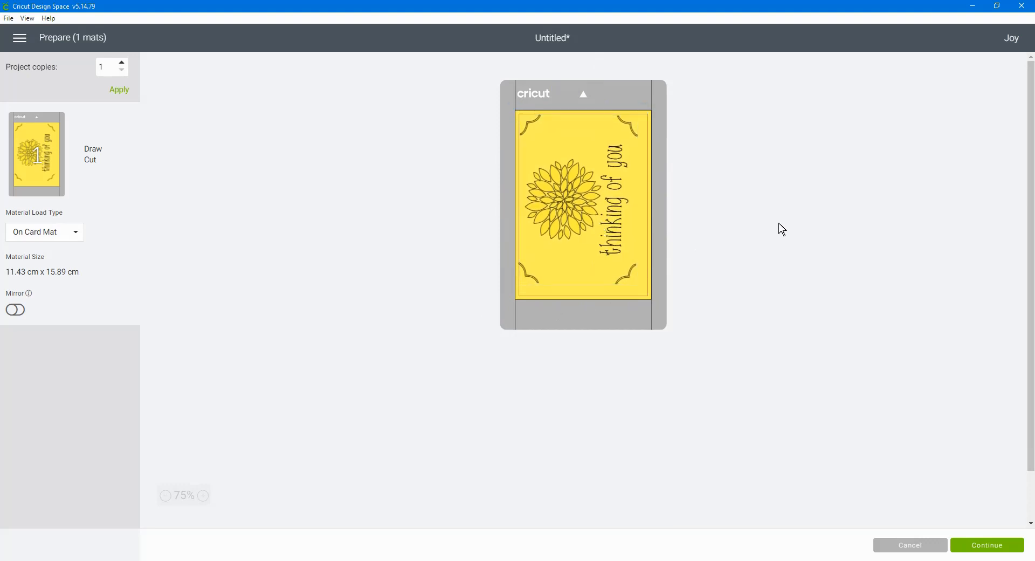
Continue to the cut setup, choose Medium Cardstock – 80 lb (216 gsm) as base material, and set the pressure to More
{"action": "left_click", "coordinate": [988, 545]}
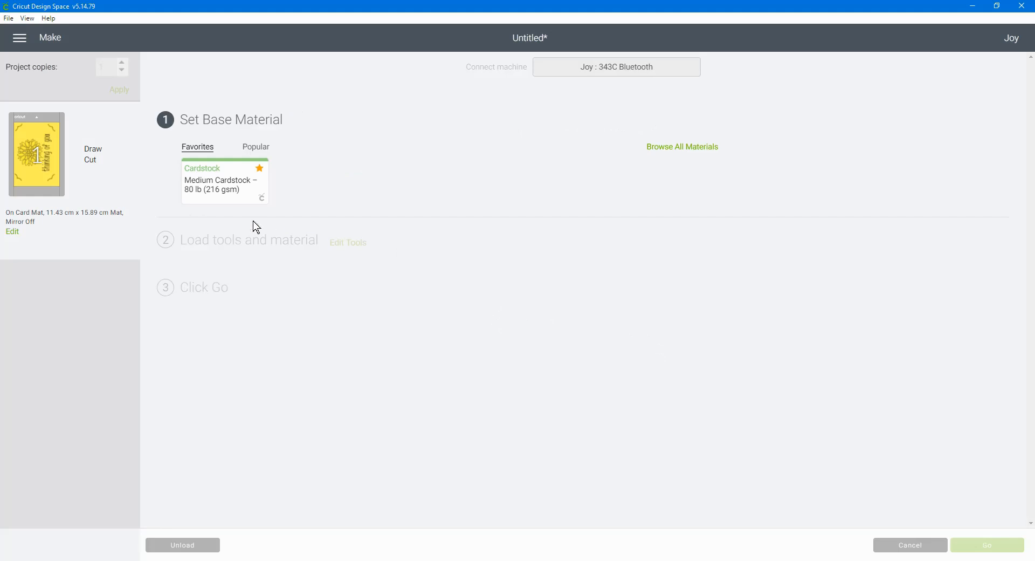
{"action": "left_click", "coordinate": [228, 184]}
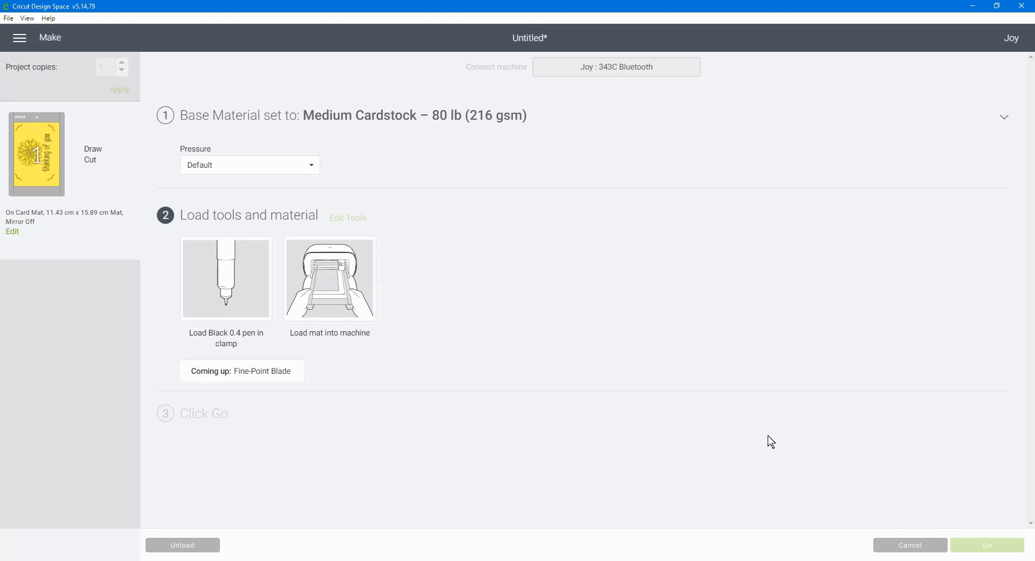
{"action": "left_click", "coordinate": [315, 167]}
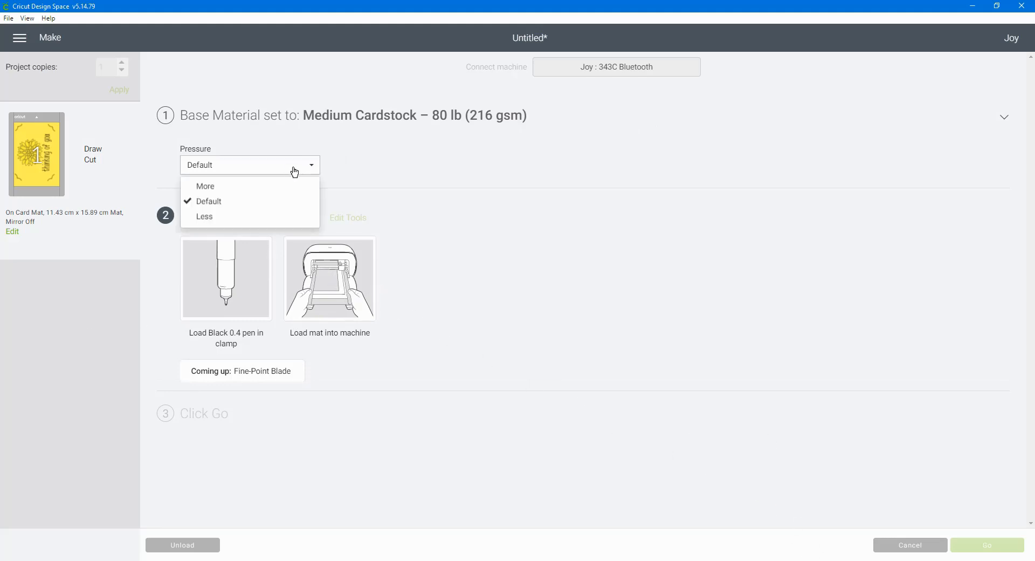
{"action": "left_click", "coordinate": [258, 185]}
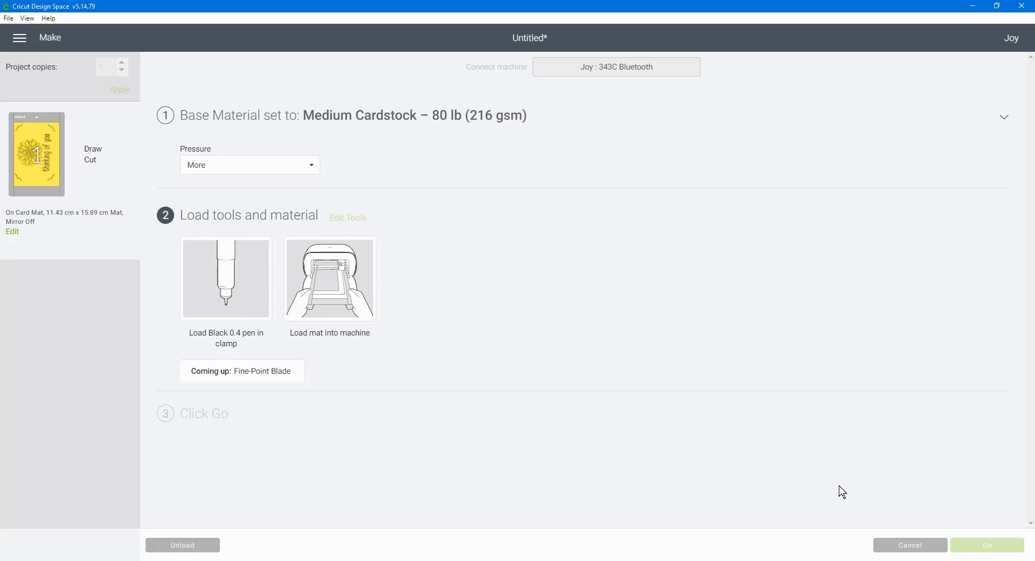
Cancel the cut to return to the canvas, and move the attached design aside to about X 31.2, Y 11.2 cm
{"action": "left_click", "coordinate": [918, 546]}
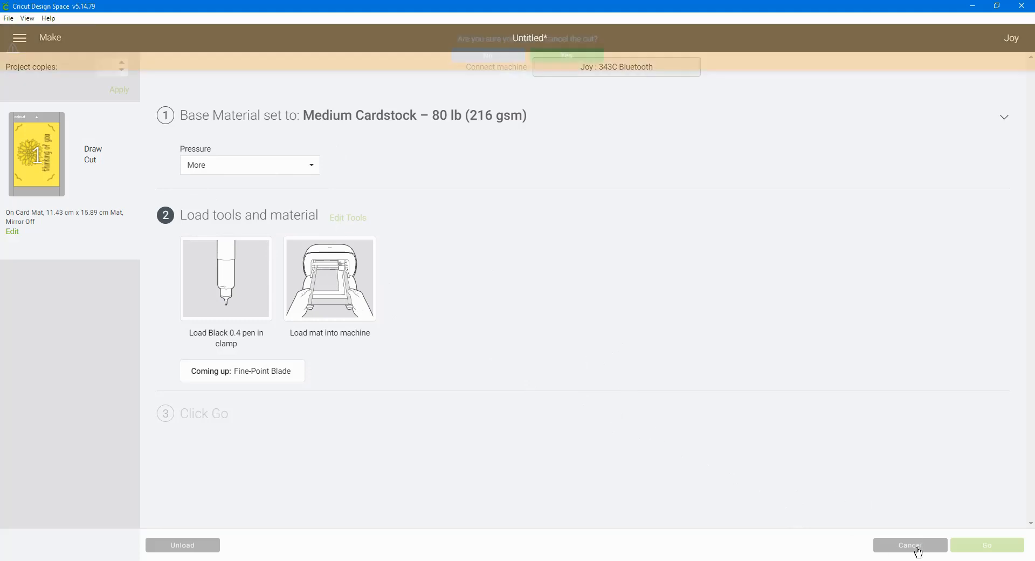
{"action": "left_click", "coordinate": [574, 56]}
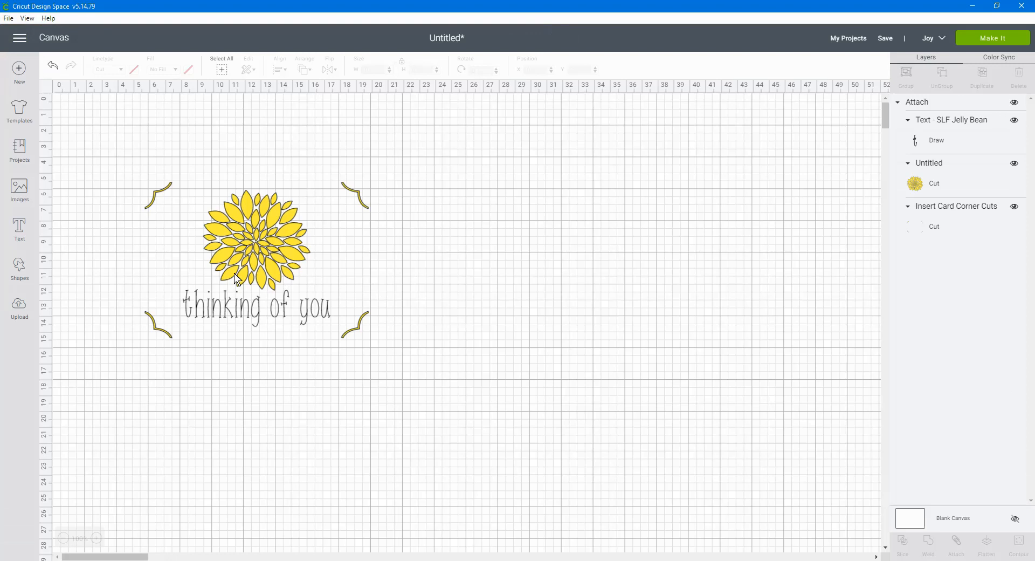
{"action": "left_click_drag", "start_coordinate": [253, 237], "coordinate": [656, 326]}
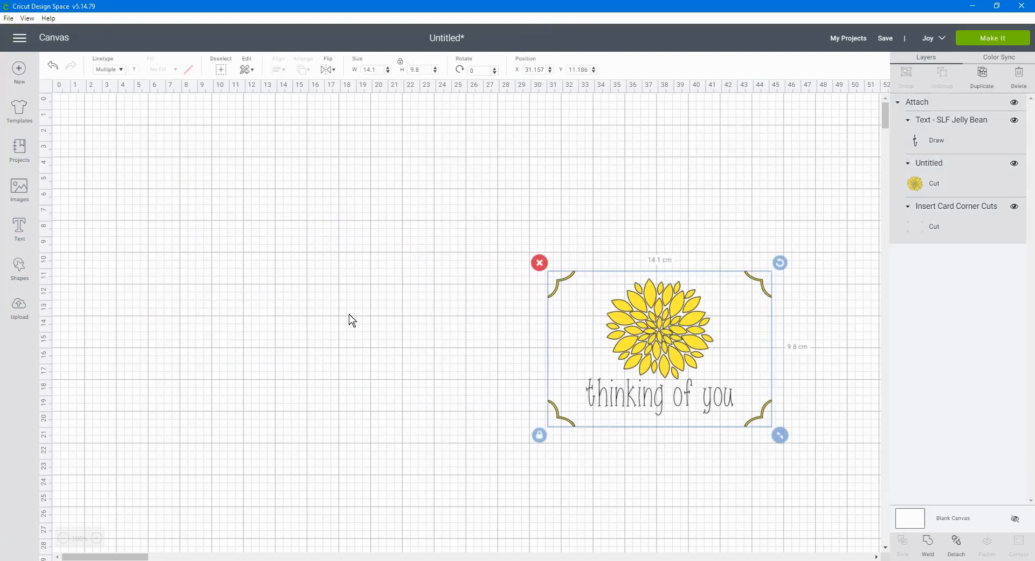
Add a square with unlocked proportions and resize it to 21 cm wide by 14.8 cm high
{"action": "left_click", "coordinate": [17, 268]}
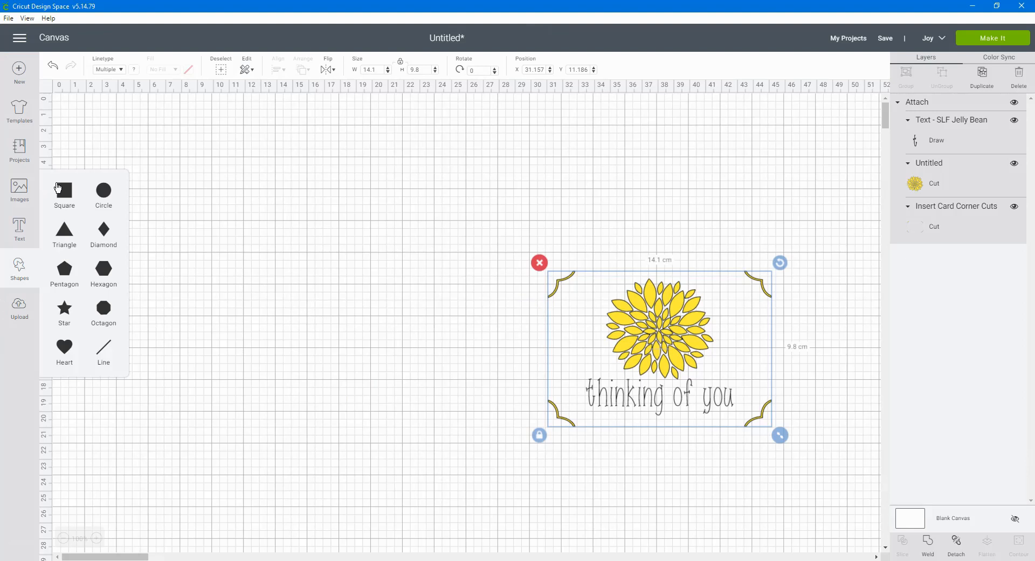
{"action": "left_click", "coordinate": [69, 197]}
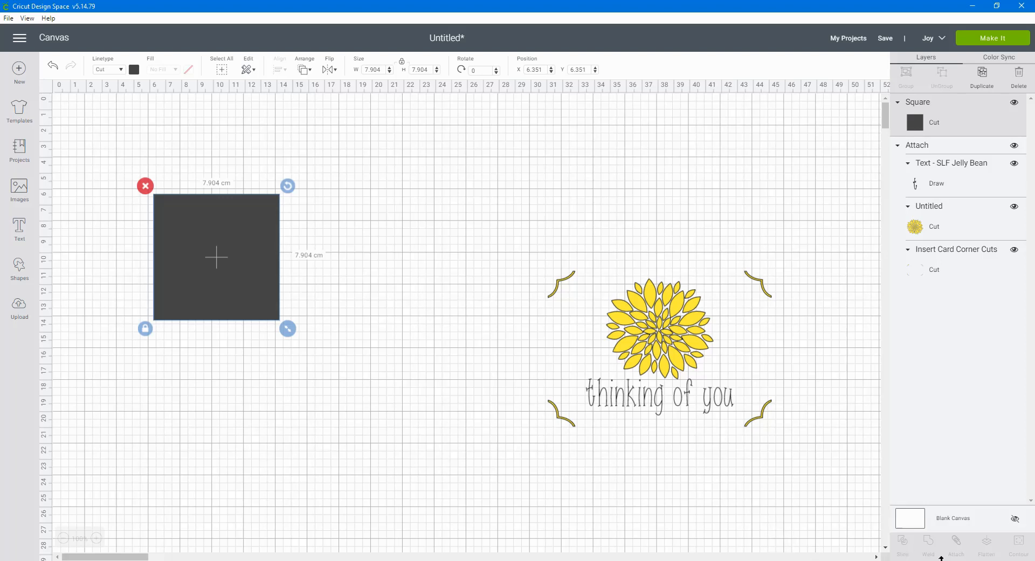
{"action": "left_click", "coordinate": [941, 559]}
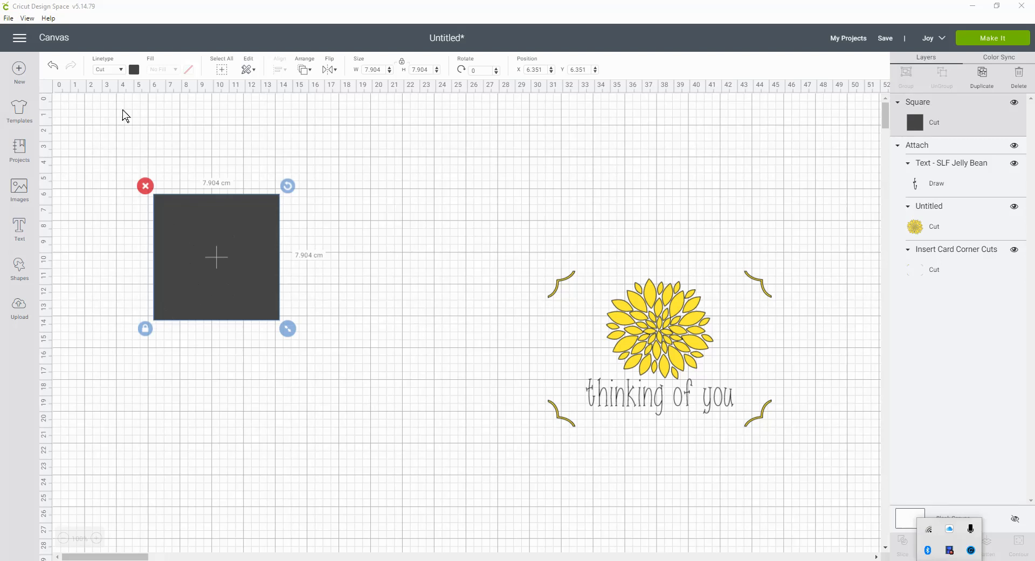
{"action": "left_click", "coordinate": [145, 328]}
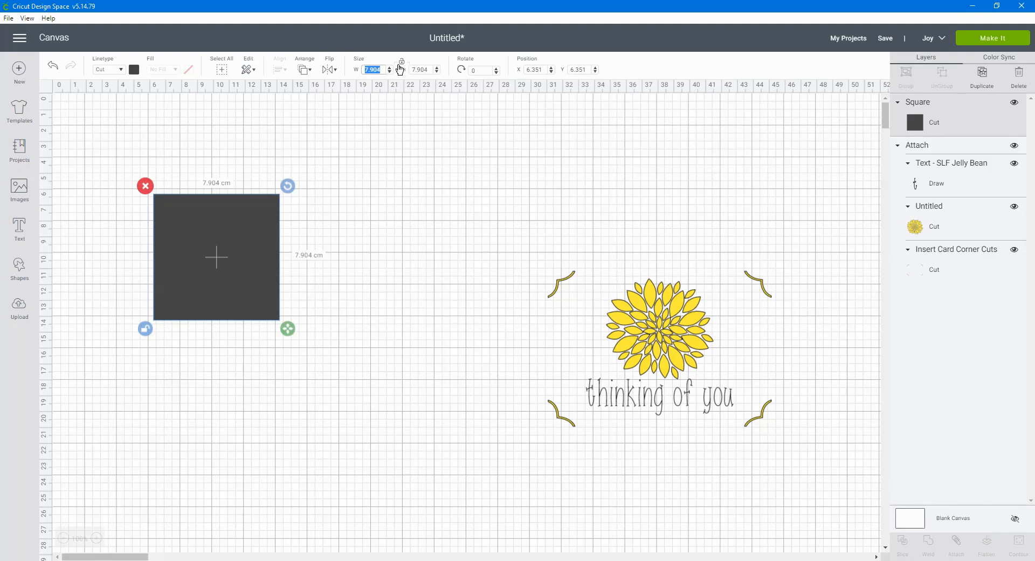
{"action": "key", "text": "Tab"}
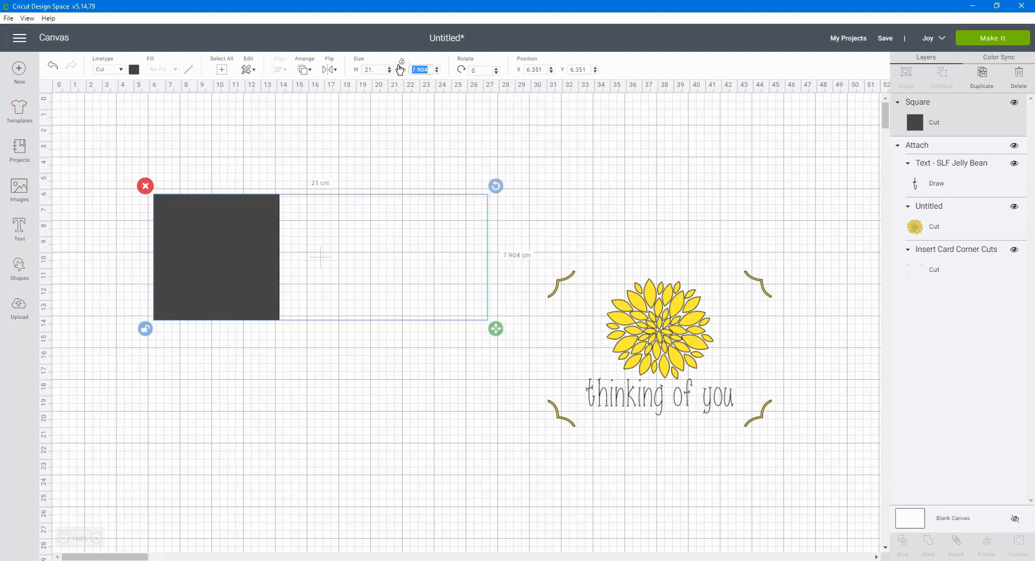
{"action": "type", "text": "14.8"}
{"action": "key", "text": "Return"}
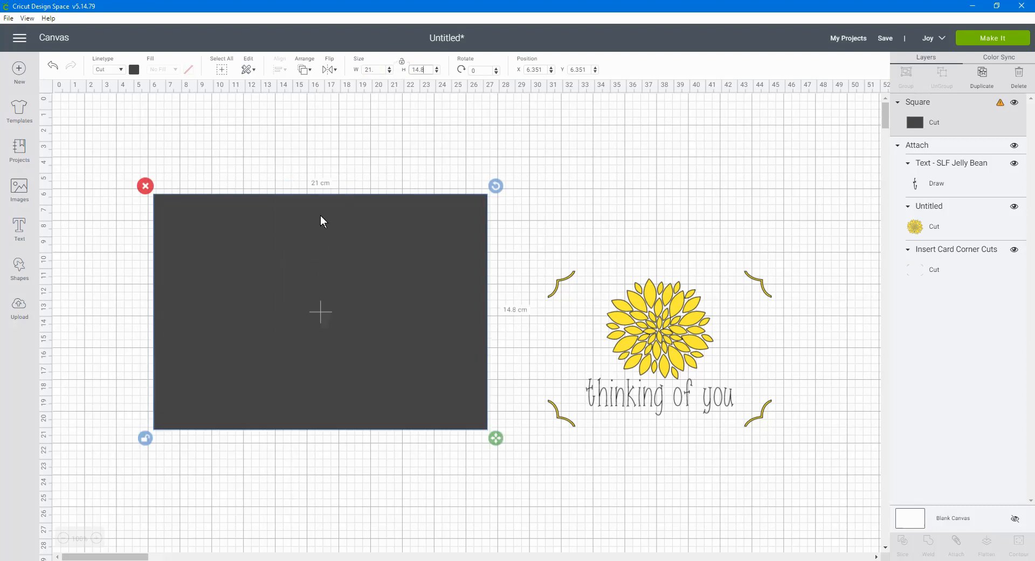
Color the 21 × 14.8 cm rectangle white and position it at X 0, Y 0
{"action": "left_click_drag", "start_coordinate": [289, 277], "coordinate": [222, 235]}
{"action": "left_click", "coordinate": [134, 69]}
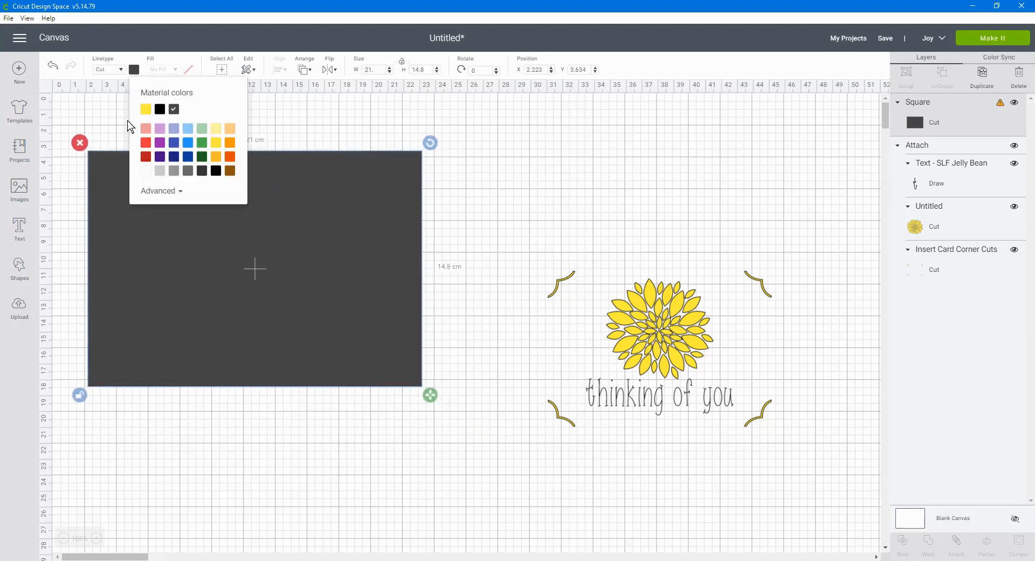
{"action": "left_click", "coordinate": [146, 171]}
{"action": "left_click", "coordinate": [370, 215]}
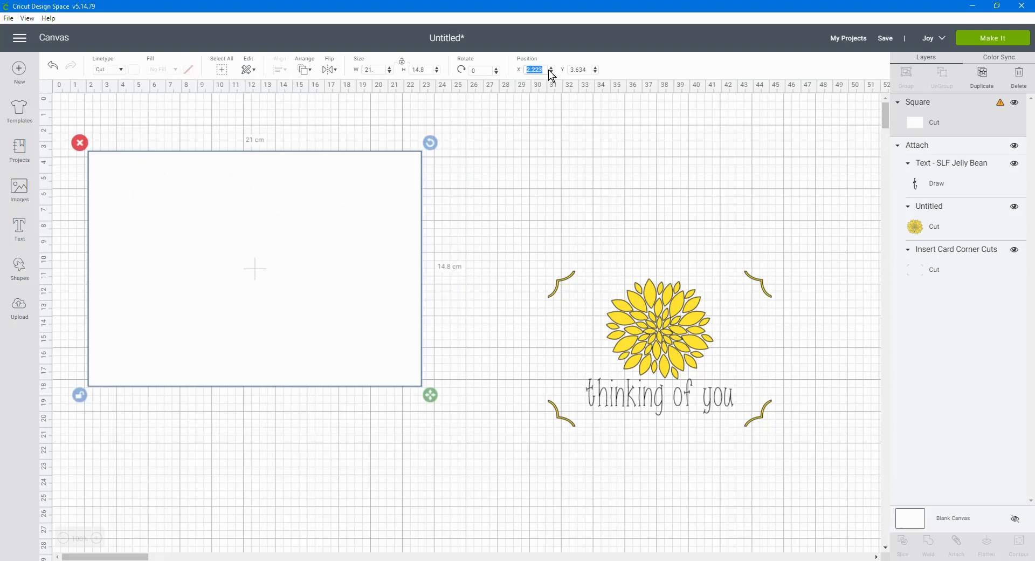
{"action": "type", "text": "0"}
{"action": "key", "text": "Tab"}
{"action": "type", "text": "0"}
{"action": "key", "text": "Return"}
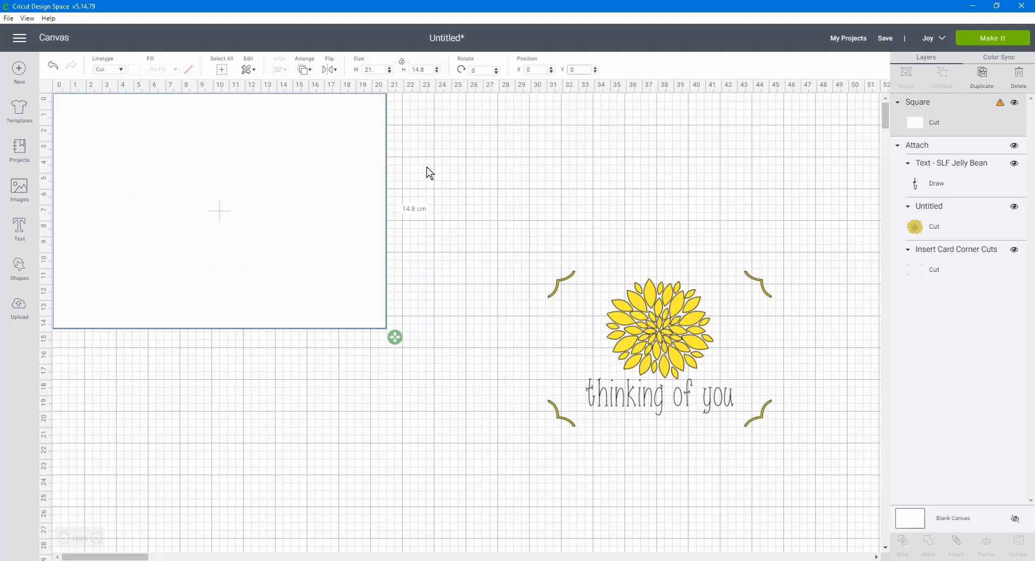
Add a vertical line shape and move it below the white rectangle
{"action": "left_click", "coordinate": [22, 276]}
{"action": "left_click", "coordinate": [22, 276]}
{"action": "left_click", "coordinate": [22, 276]}
{"action": "left_click", "coordinate": [22, 276]}
{"action": "left_click", "coordinate": [16, 268]}
{"action": "left_click", "coordinate": [111, 354]}
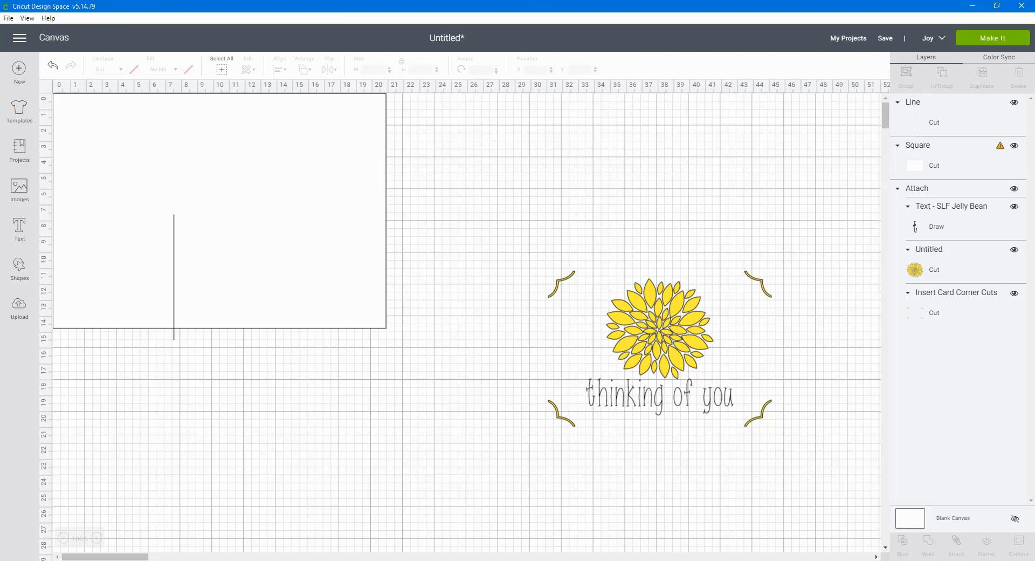
{"action": "left_click", "coordinate": [978, 560]}
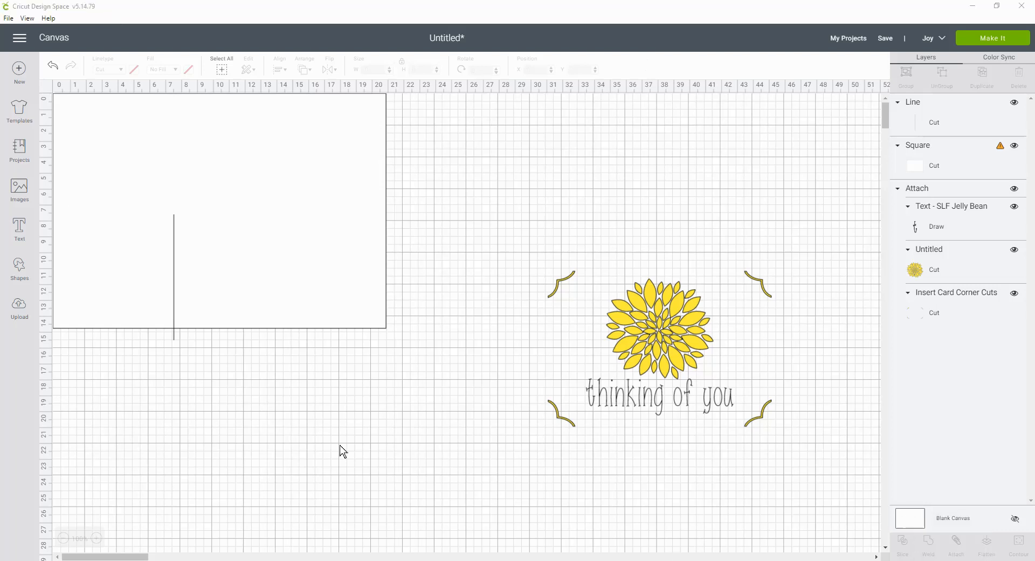
{"action": "left_click_drag", "start_coordinate": [173, 336], "coordinate": [204, 465]}
Switch the machine from Joy to Maker and set the line's linetype to Score
{"action": "left_click", "coordinate": [122, 70]}
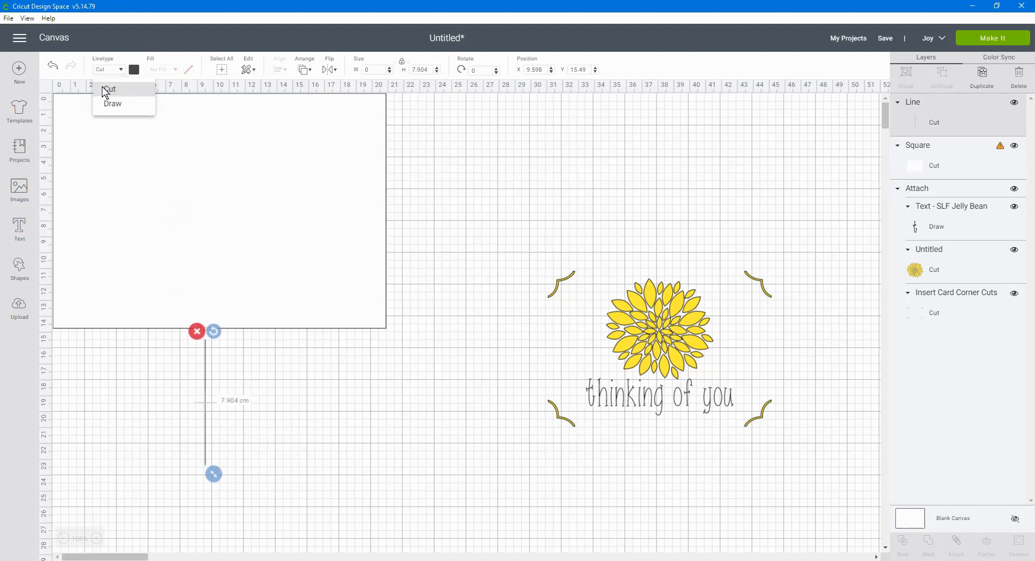
{"action": "left_click", "coordinate": [936, 39]}
{"action": "left_click", "coordinate": [883, 82]}
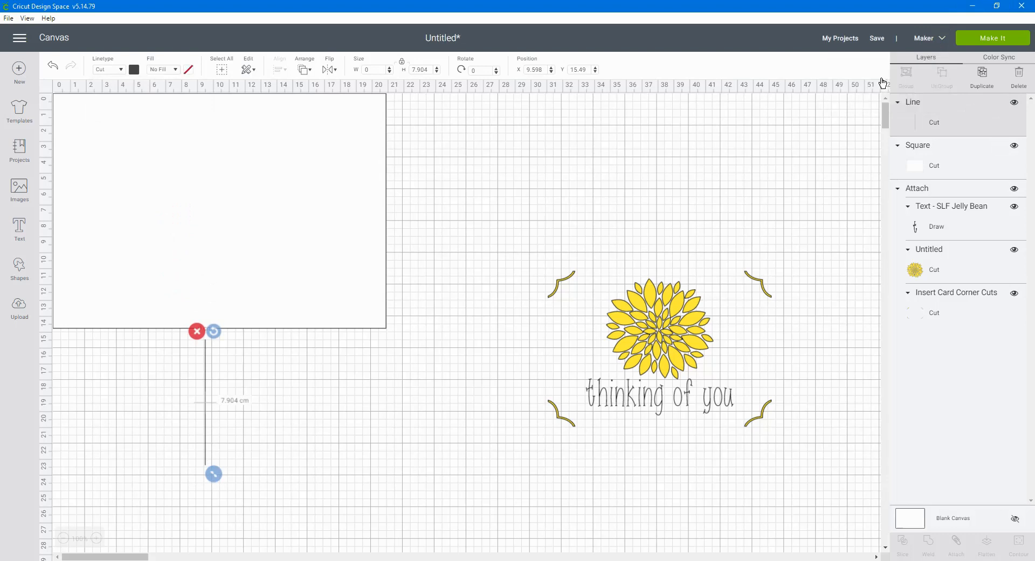
{"action": "left_click", "coordinate": [122, 70]}
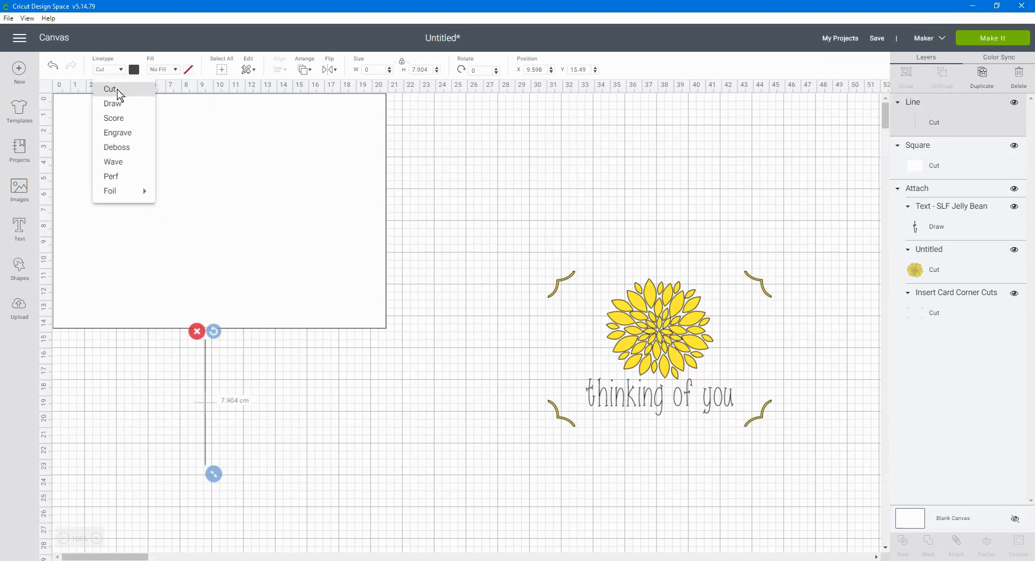
{"action": "left_click", "coordinate": [114, 118]}
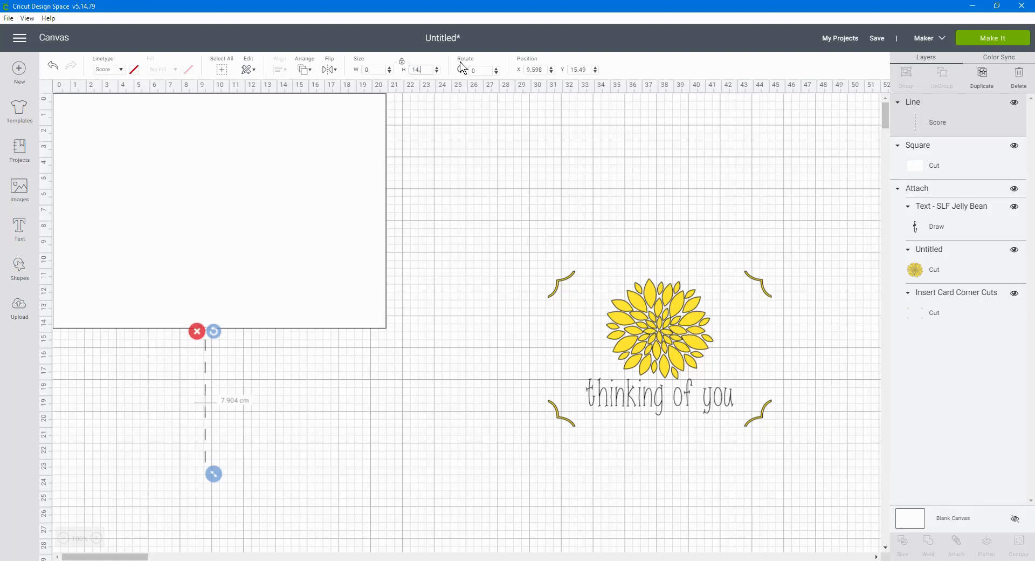
Set the score line's height to 14.8 cm and position it at X 10.5, Y 0 on the white rectangle
{"action": "key", "text": "Return"}
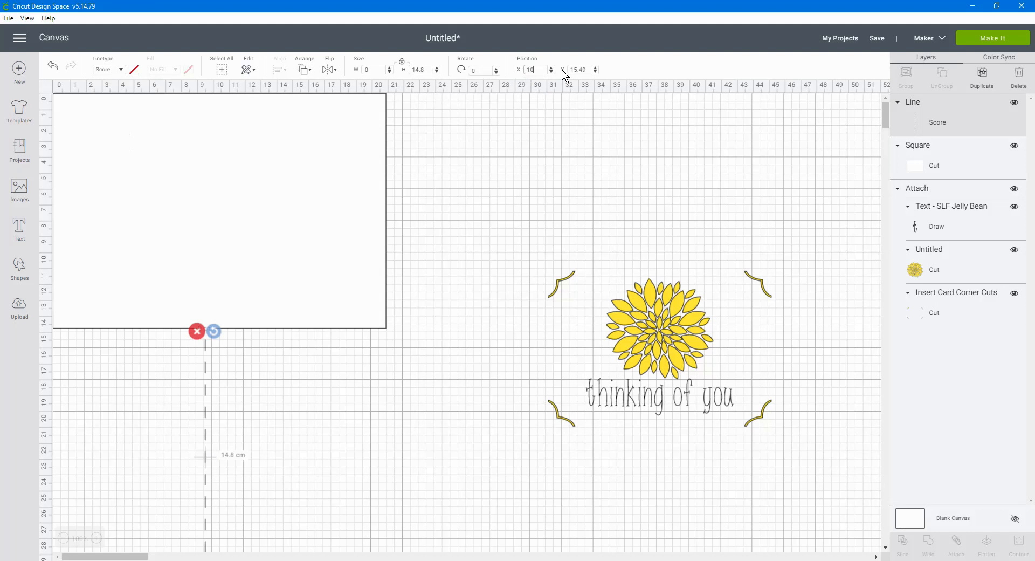
{"action": "type", "text": "10.5"}
{"action": "key", "text": "Tab"}
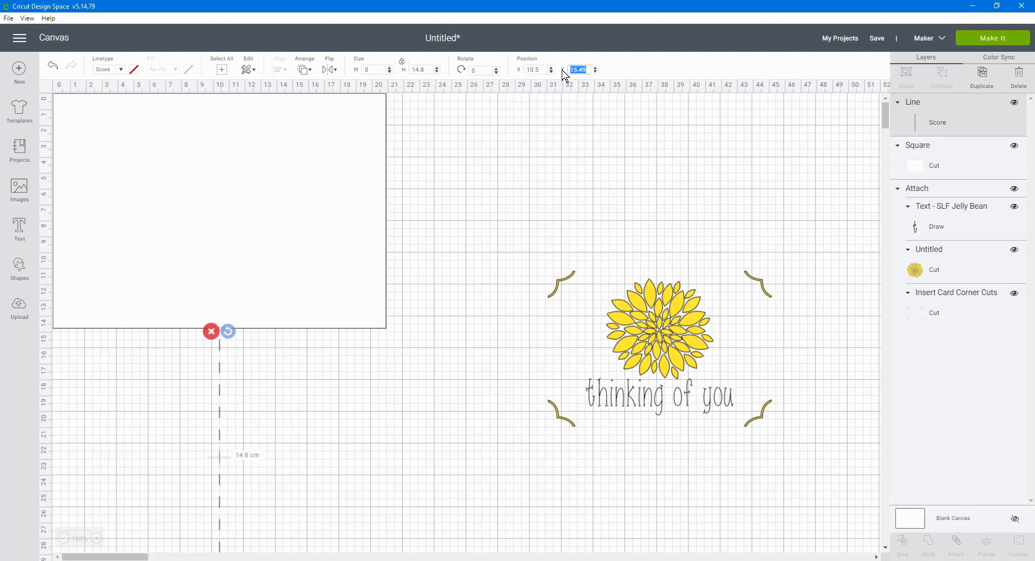
{"action": "type", "text": "0"}
{"action": "key", "text": "Return"}
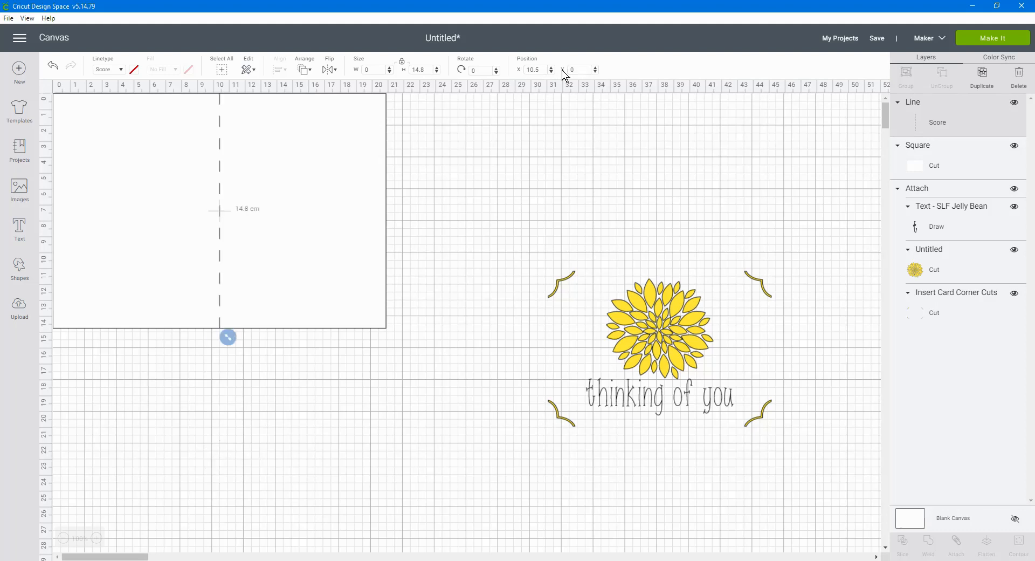
Attach the vertical score line to the white 21 × 14.8 cm rectangle
{"action": "left_click_drag", "start_coordinate": [369, 382], "coordinate": [157, 212]}
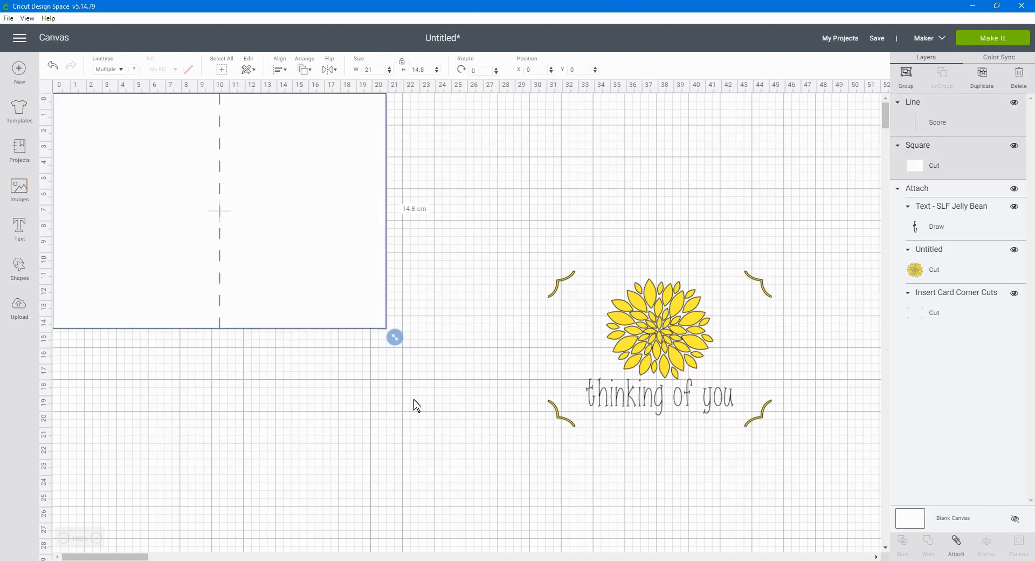
{"action": "left_click", "coordinate": [955, 548]}
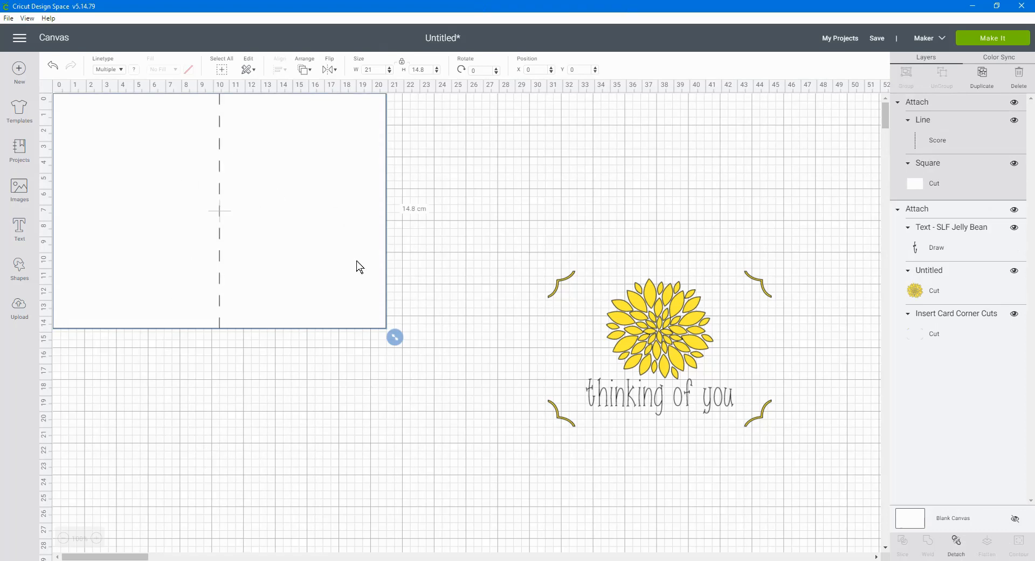
Try rotating the dahlia insert design a quarter turn clockwise and undo the rotation
{"action": "left_click", "coordinate": [649, 327]}
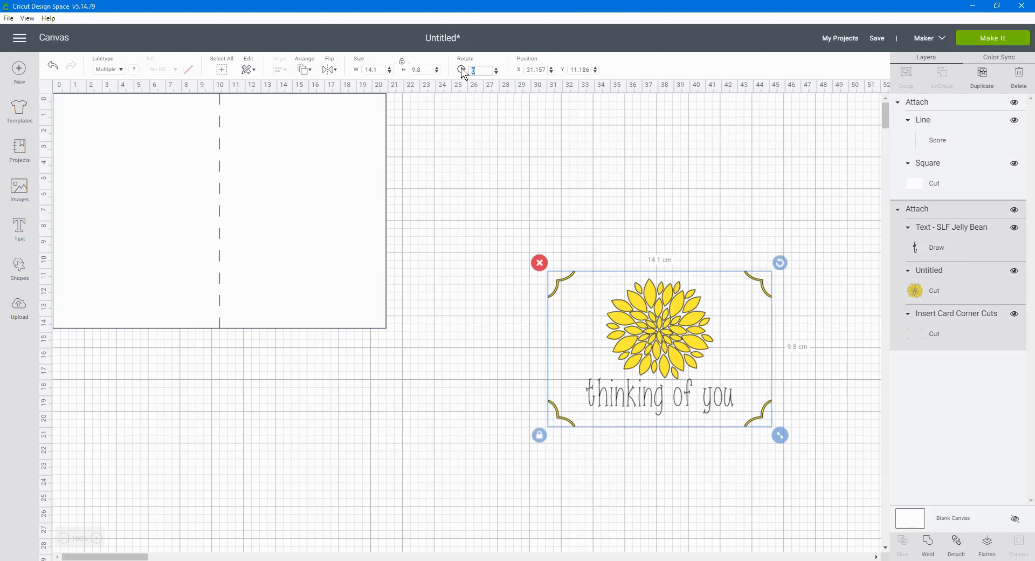
{"action": "key", "text": "Return"}
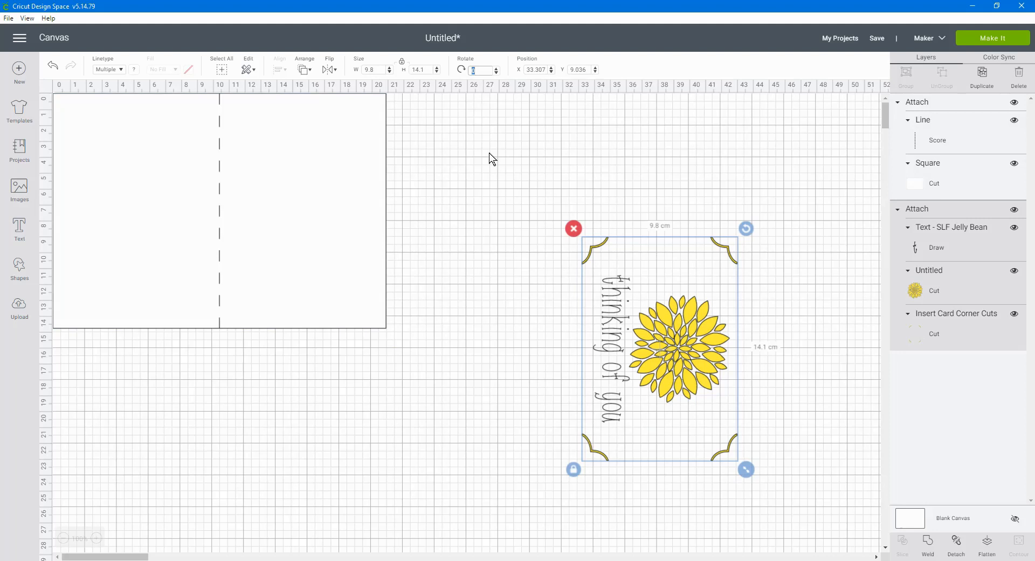
{"action": "left_click", "coordinate": [55, 71]}
{"action": "left_click", "coordinate": [642, 388]}
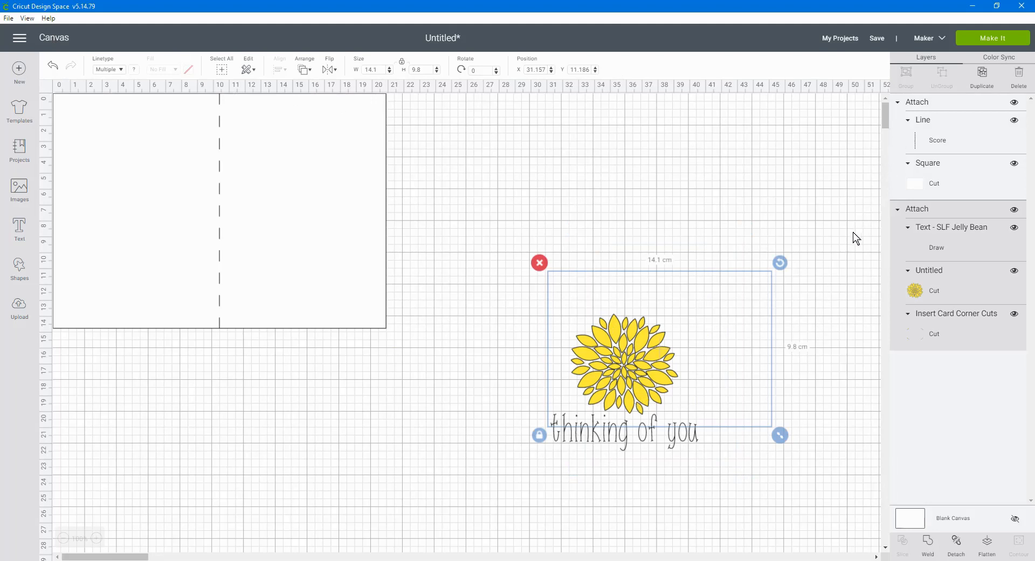
{"action": "left_click", "coordinate": [915, 331]}
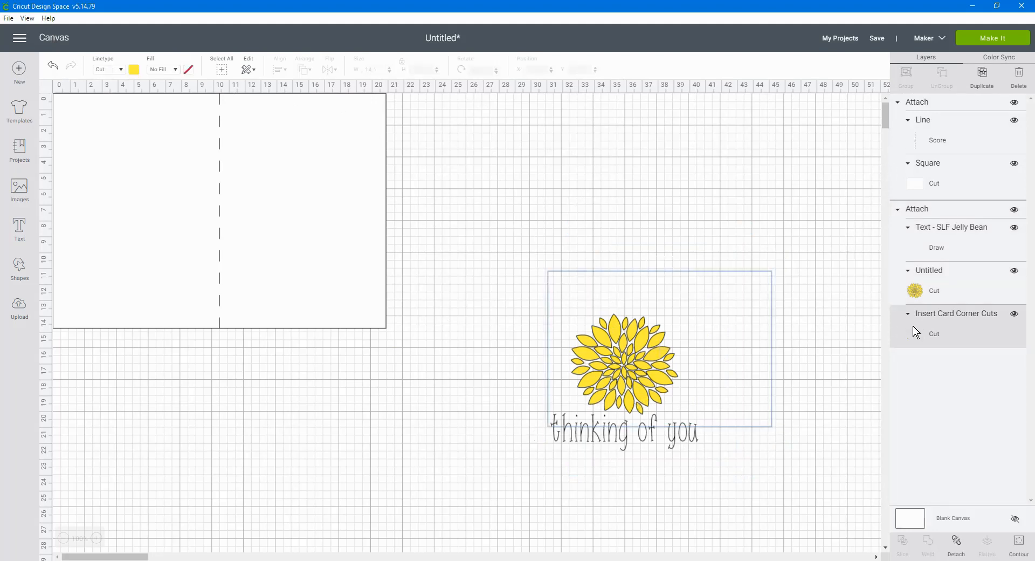
{"action": "left_click", "coordinate": [800, 362]}
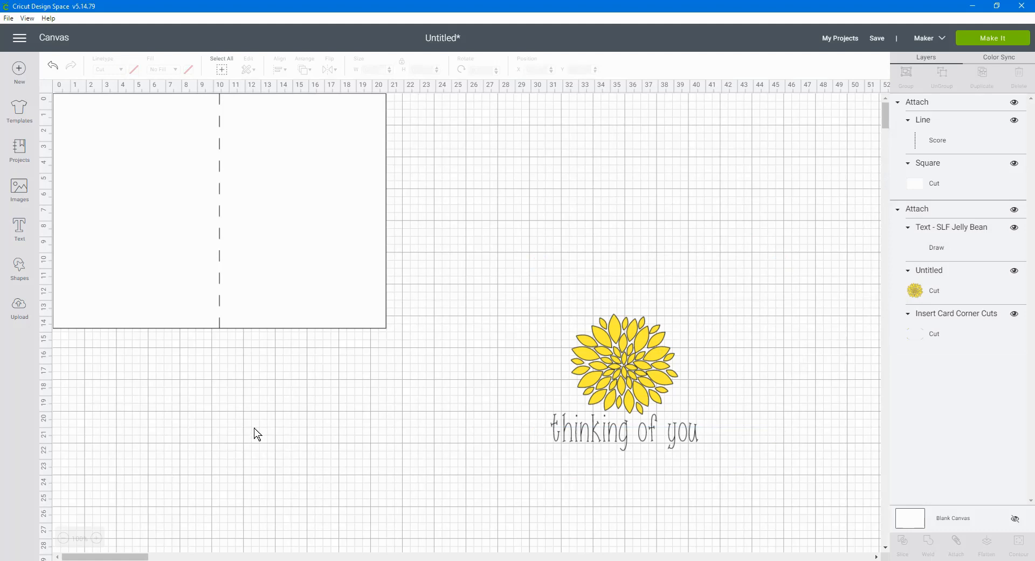
{"action": "left_click", "coordinate": [53, 72]}
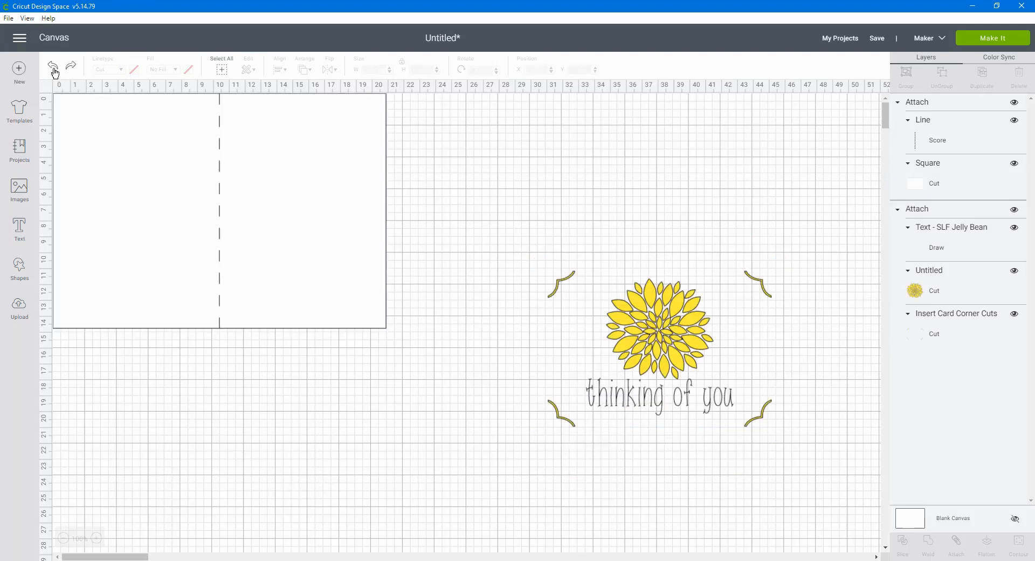
Rotate the attached dahlia and greeting design by -90 degrees
{"action": "left_click_drag", "start_coordinate": [472, 197], "coordinate": [791, 502]}
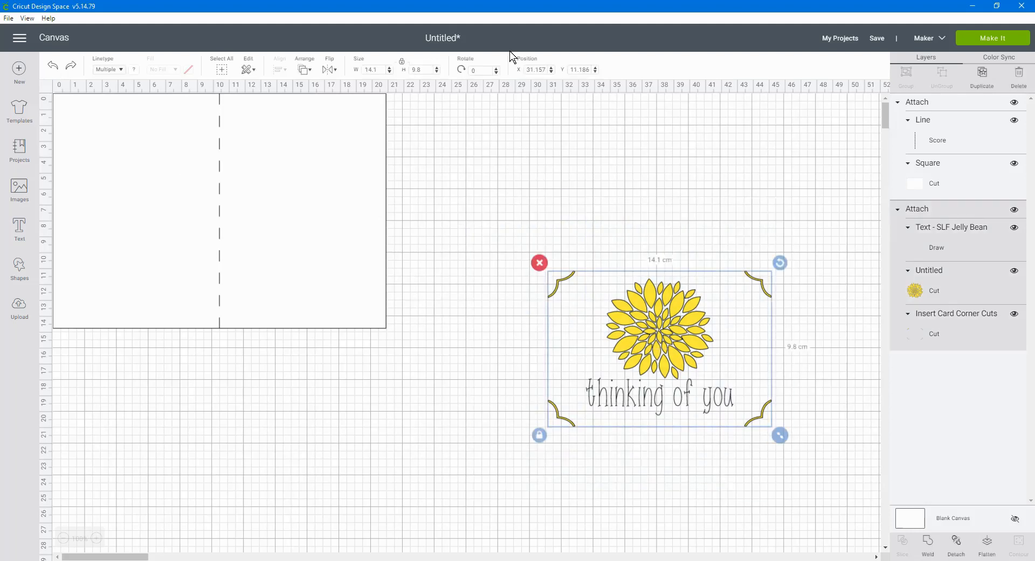
{"action": "left_click", "coordinate": [477, 70]}
{"action": "type", "text": "-90"}
{"action": "key", "text": "Return"}
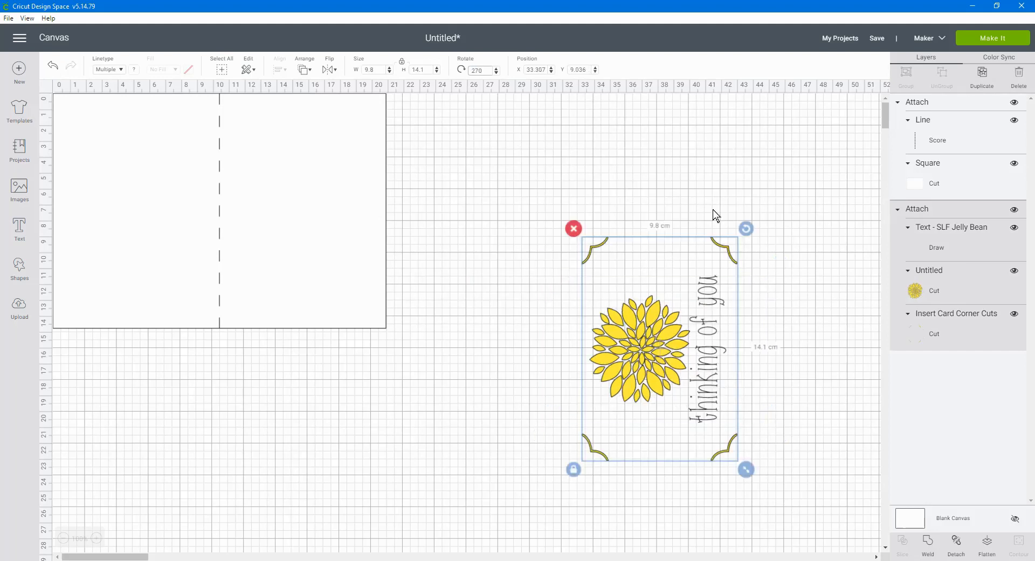
Move the rotated insert design onto the right half of the white card and send it to the front
{"action": "left_click_drag", "start_coordinate": [651, 340], "coordinate": [289, 213]}
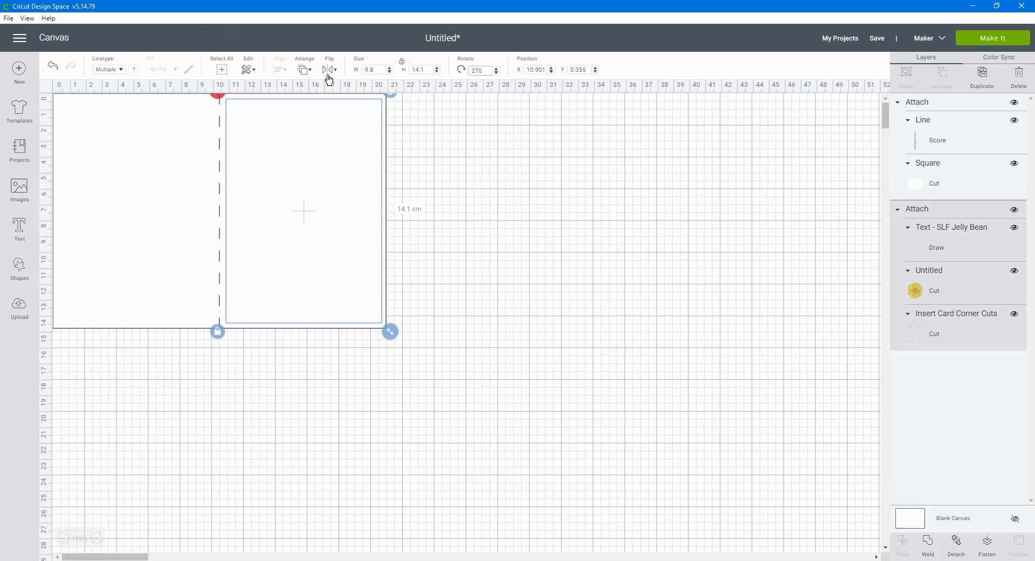
{"action": "left_click", "coordinate": [311, 76]}
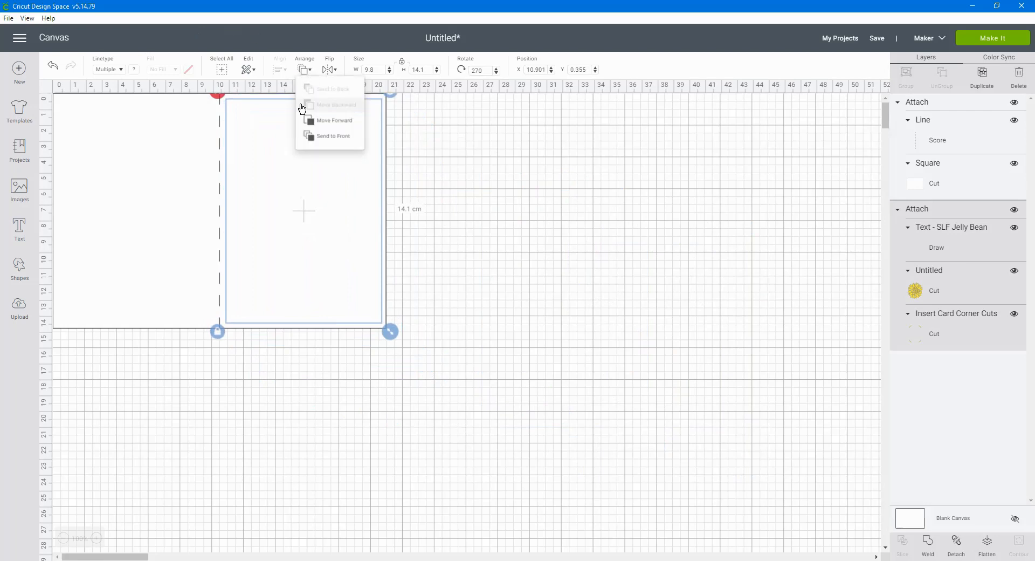
{"action": "left_click", "coordinate": [319, 136]}
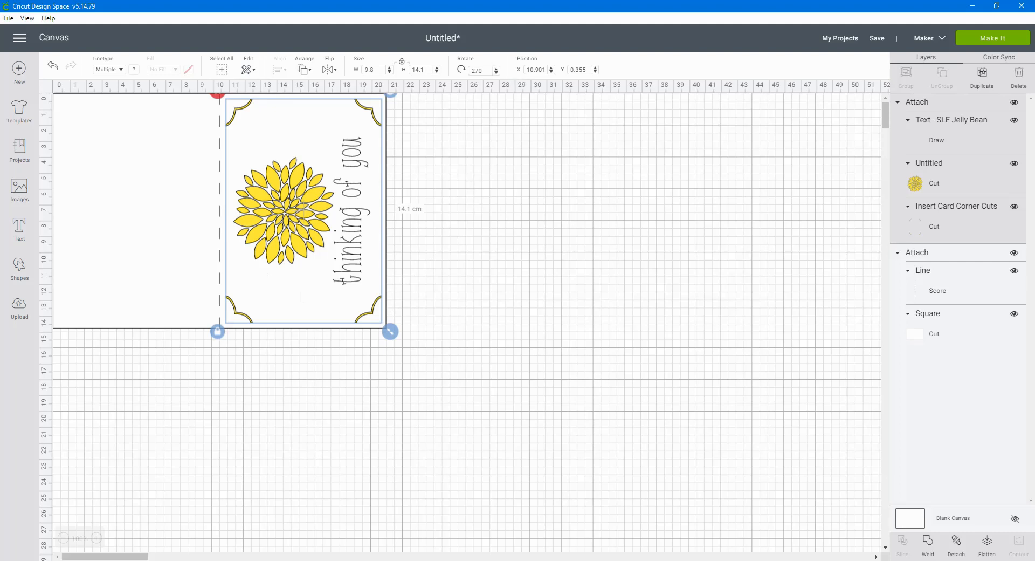
Position the insert design at X 10.9, Y 0.4 on the right half of the card
{"action": "left_click_drag", "start_coordinate": [538, 70], "coordinate": [551, 75]}
{"action": "type", "text": "10.4"}
{"action": "key", "text": "Tab"}
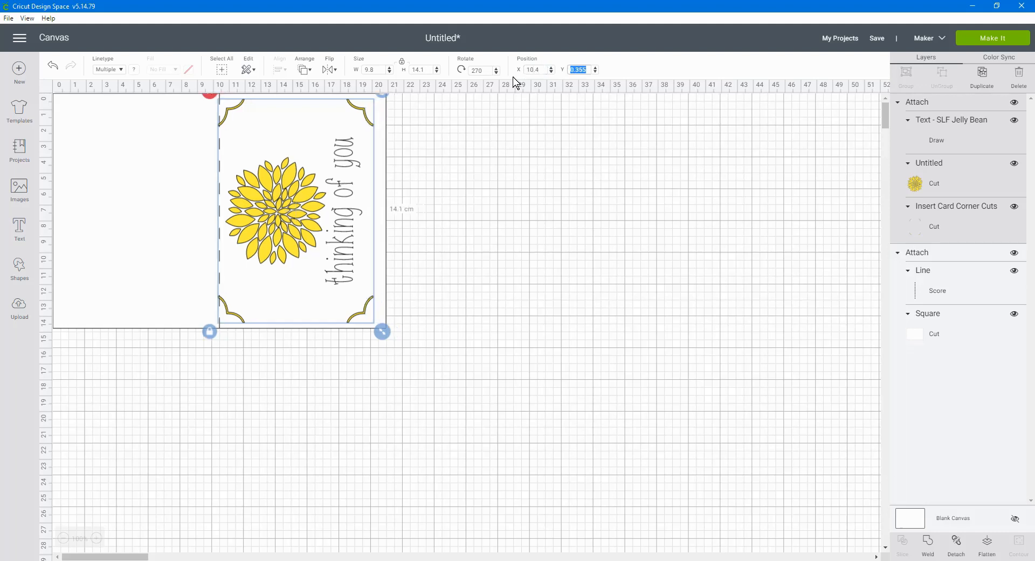
{"action": "key", "text": "shift+Tab"}
{"action": "type", "text": "10.9"}
{"action": "key", "text": "Tab"}
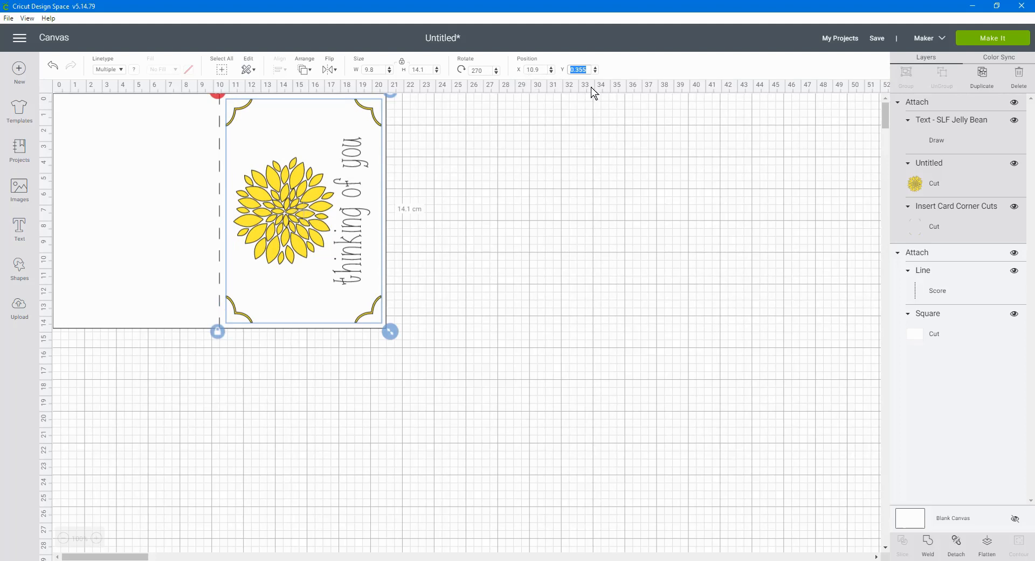
{"action": "key", "text": "BackSpace"}
{"action": "key", "text": "Return"}
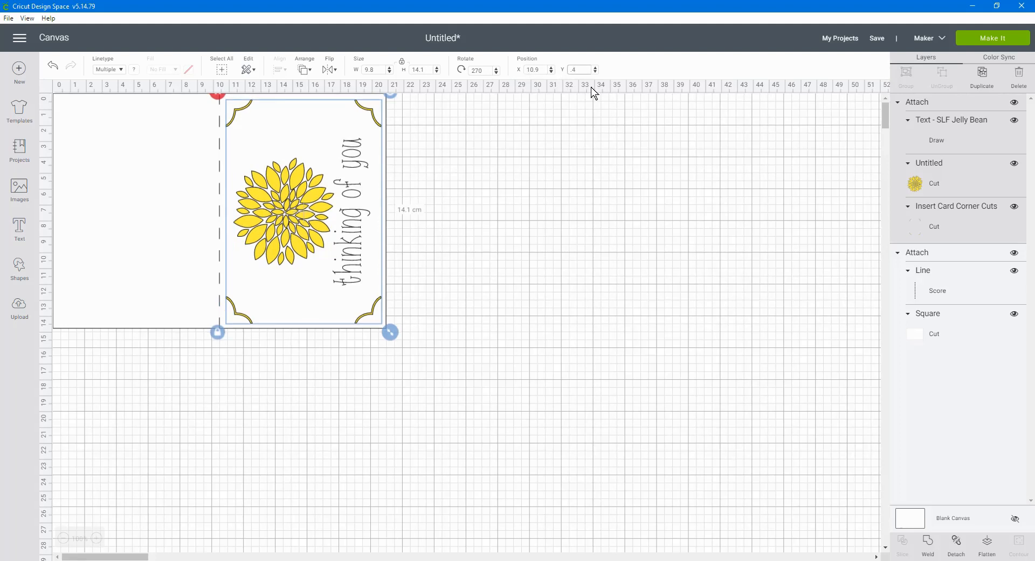
{"action": "left_click", "coordinate": [549, 312]}
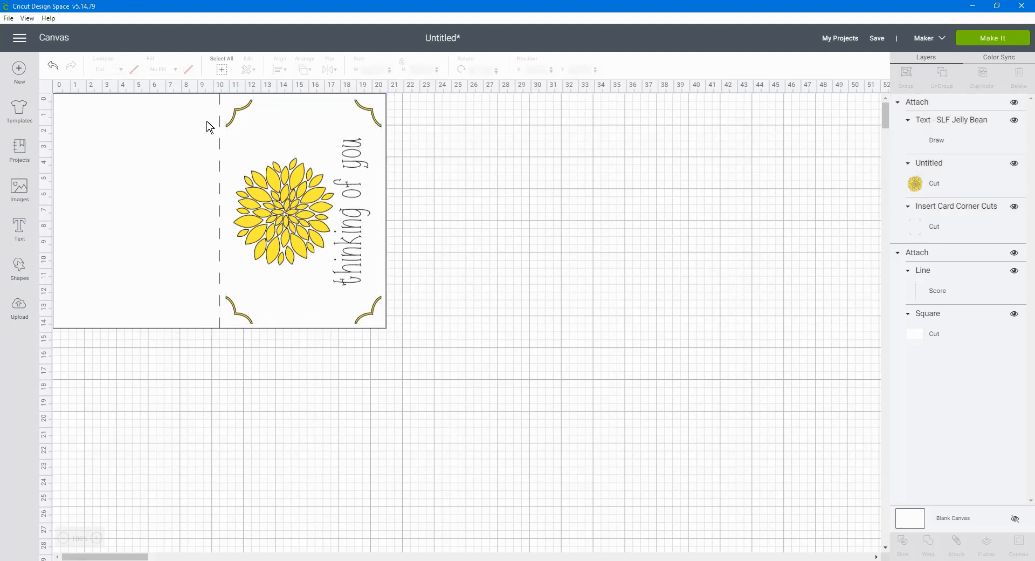
Try placing the insert design on the left half of the card and undo the move
{"action": "left_click_drag", "start_coordinate": [233, 269], "coordinate": [76, 133]}
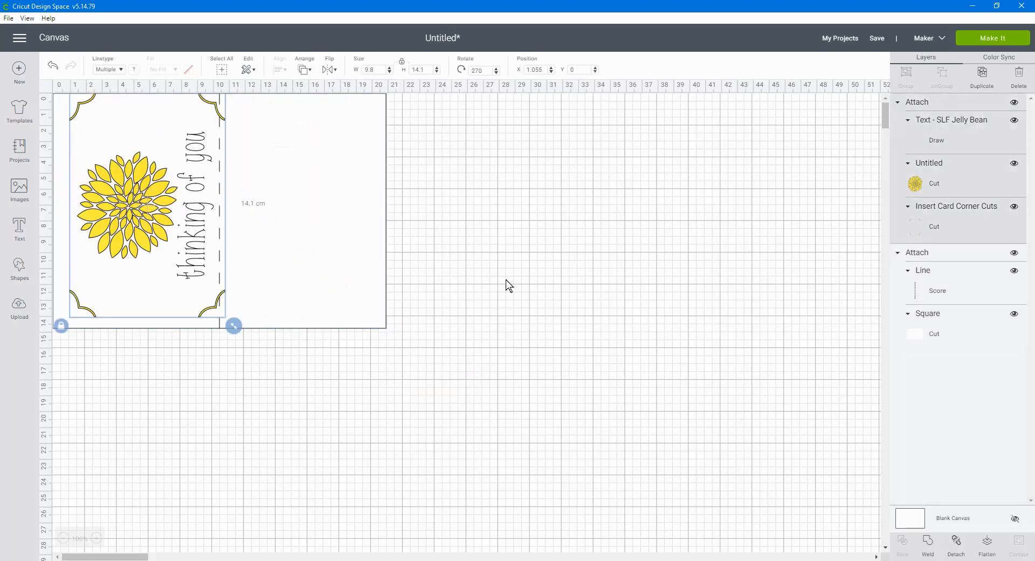
{"action": "key", "text": "ctrl+z"}
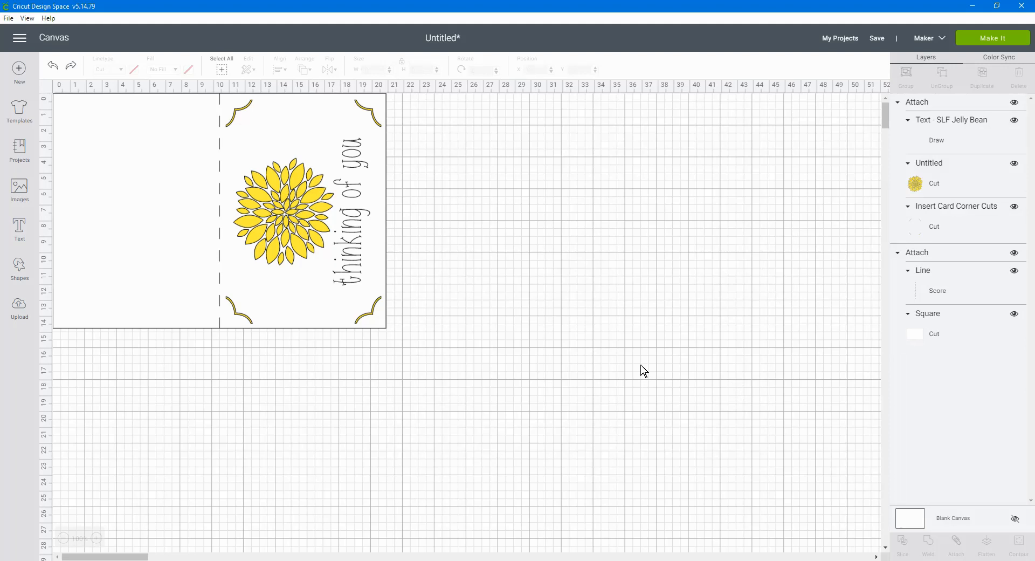
Attach the insert design to the scored card base and move the whole card to about X 2.8, Y 4.1
{"action": "key", "text": "ctrl+a"}
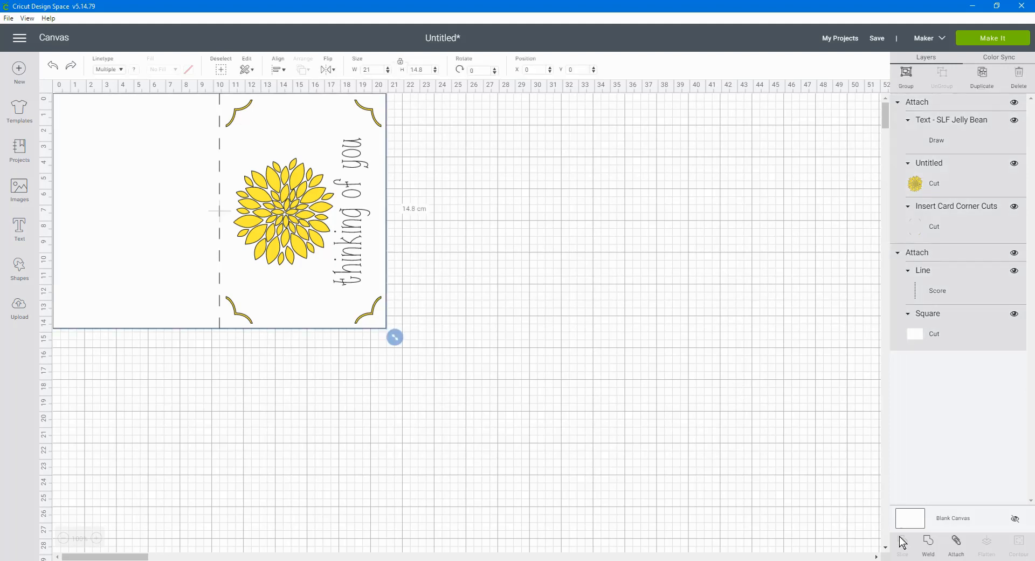
{"action": "left_click", "coordinate": [957, 543]}
{"action": "left_click_drag", "start_coordinate": [275, 266], "coordinate": [413, 378]}
{"action": "left_click", "coordinate": [631, 282]}
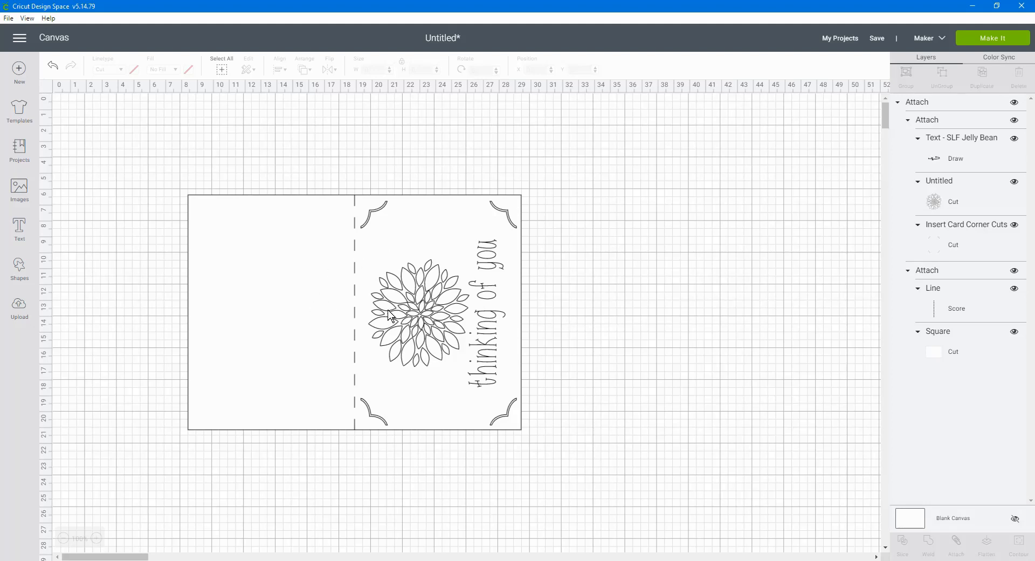
{"action": "left_click_drag", "start_coordinate": [389, 315], "coordinate": [298, 278]}
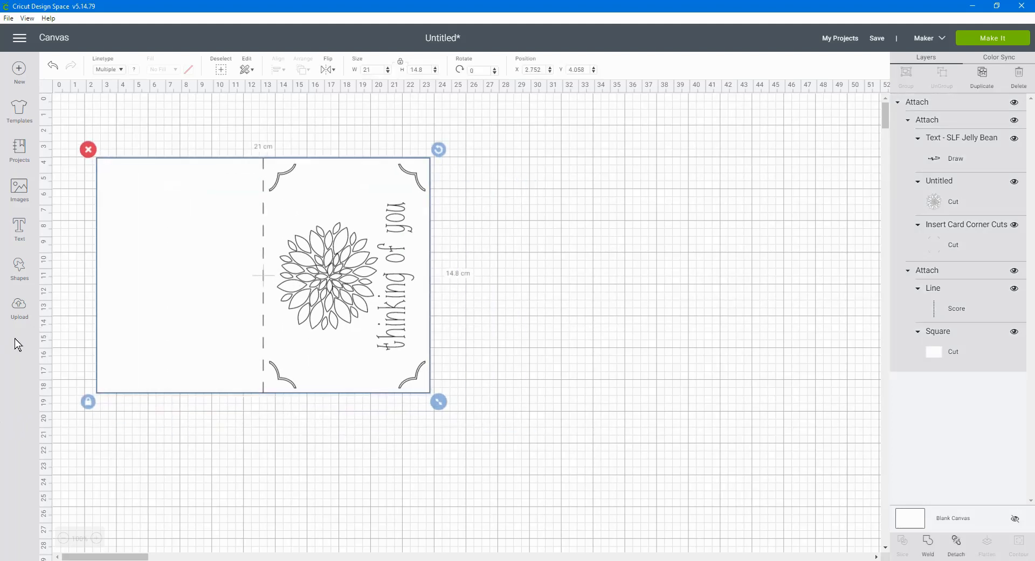
Add a square shape and move it to the right of the card, at about X 31.6, Y 7.3
{"action": "left_click", "coordinate": [19, 269]}
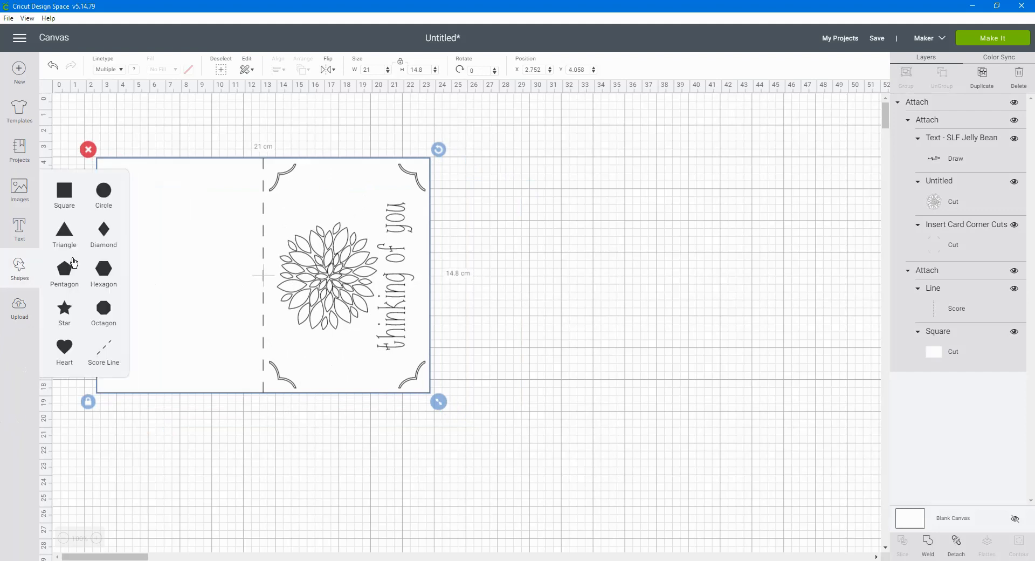
{"action": "left_click", "coordinate": [63, 203]}
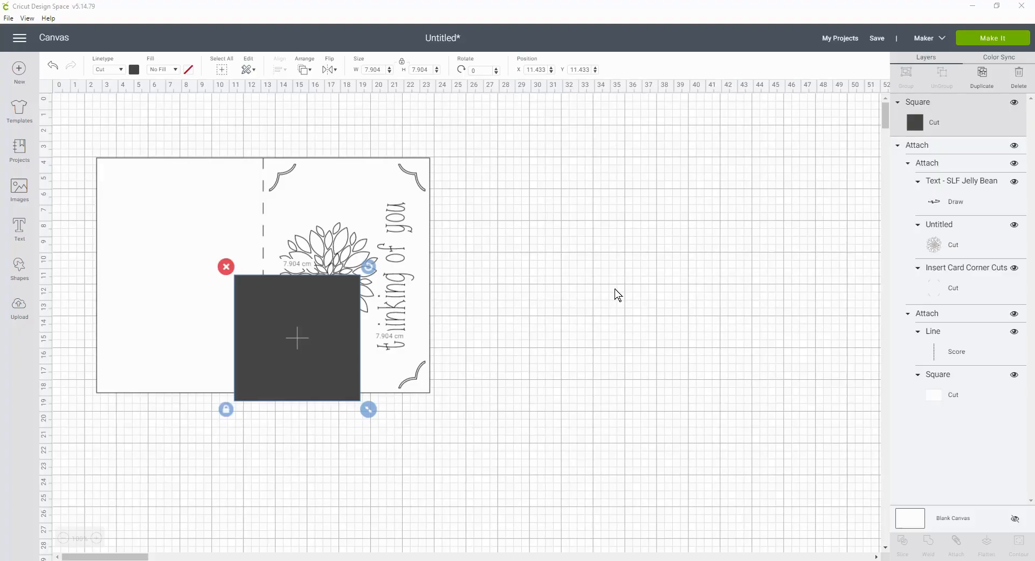
{"action": "left_click_drag", "start_coordinate": [314, 381], "coordinate": [616, 271]}
Unlock the square's proportions and set its size to 9.8 cm wide by 14.1 cm high
{"action": "left_click", "coordinate": [547, 344]}
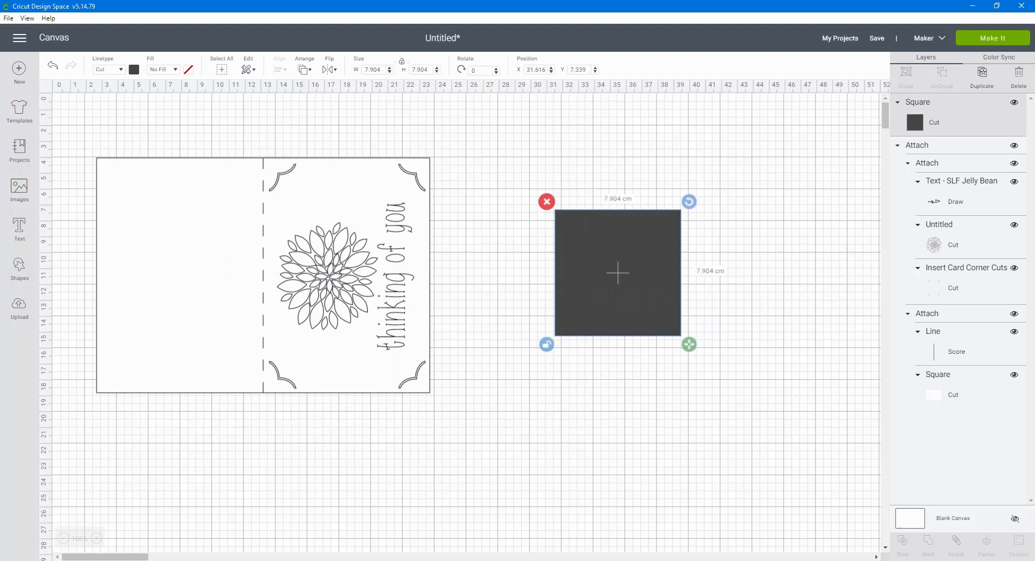
{"action": "left_click_drag", "start_coordinate": [365, 69], "coordinate": [406, 69]}
{"action": "type", "text": "9"}
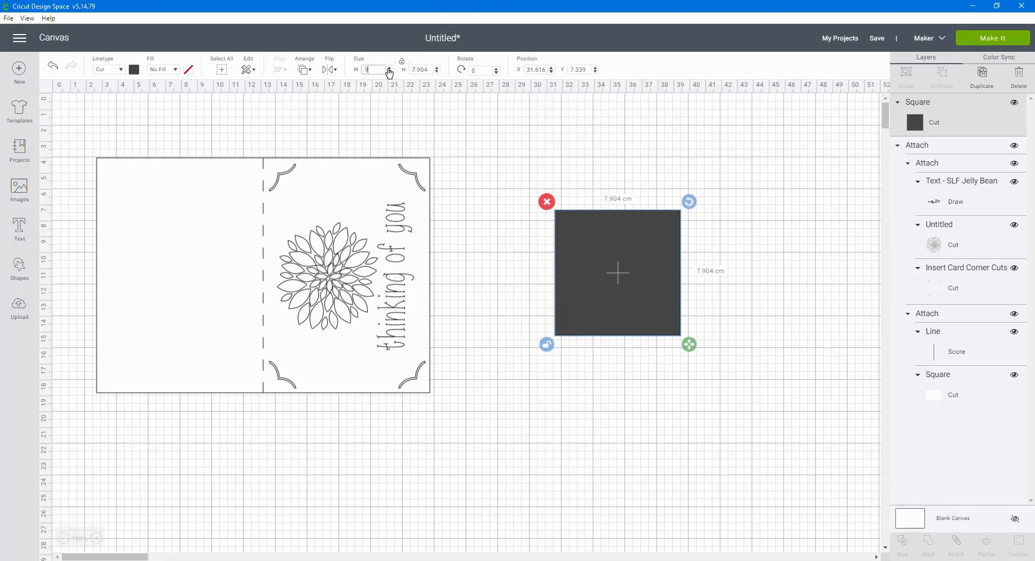
{"action": "type", "text": ".8"}
{"action": "key", "text": "Tab"}
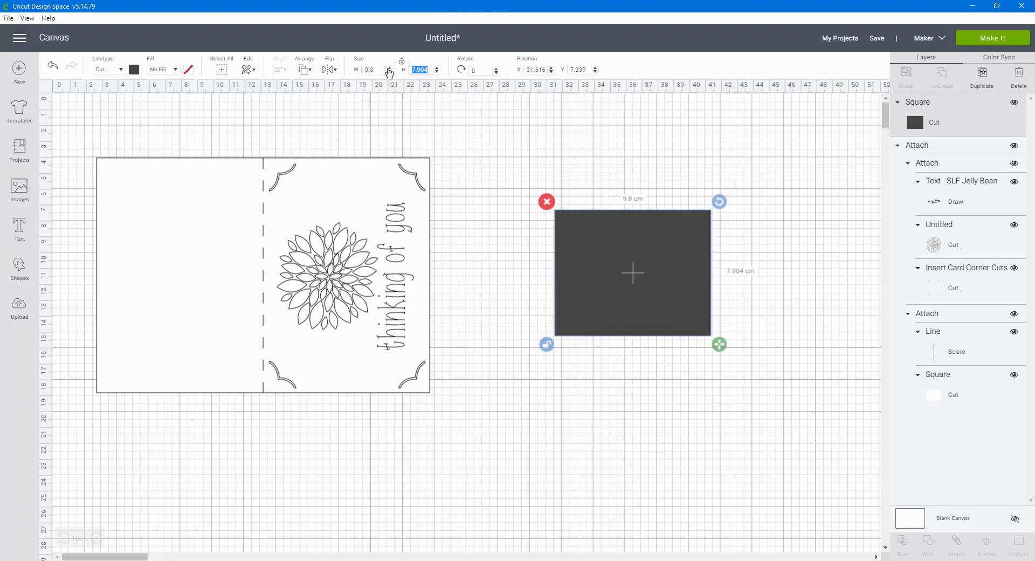
{"action": "type", "text": "14.1"}
{"action": "key", "text": "Return"}
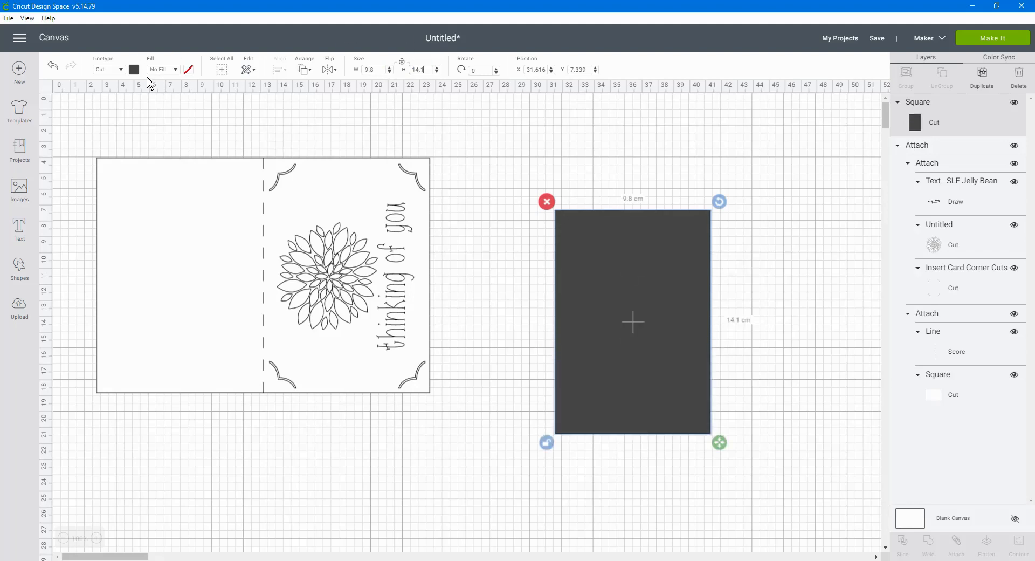
Color the 9.8 × 14.1 cm rectangle red and move it level with the card, at about X 32.5, Y 4.4
{"action": "left_click", "coordinate": [134, 69]}
{"action": "left_click", "coordinate": [145, 143]}
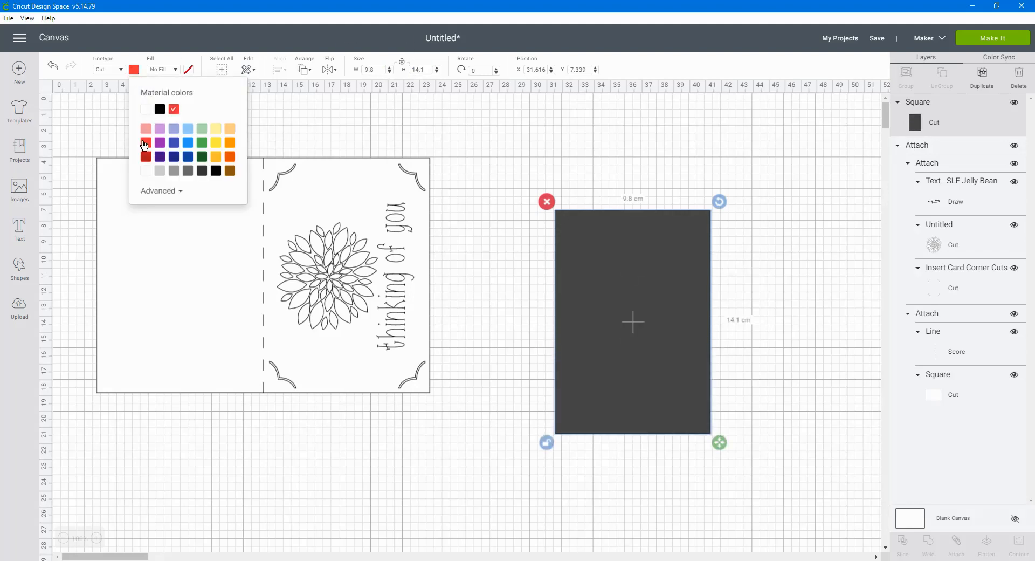
{"action": "left_click", "coordinate": [714, 341]}
{"action": "left_click_drag", "start_coordinate": [670, 342], "coordinate": [693, 298]}
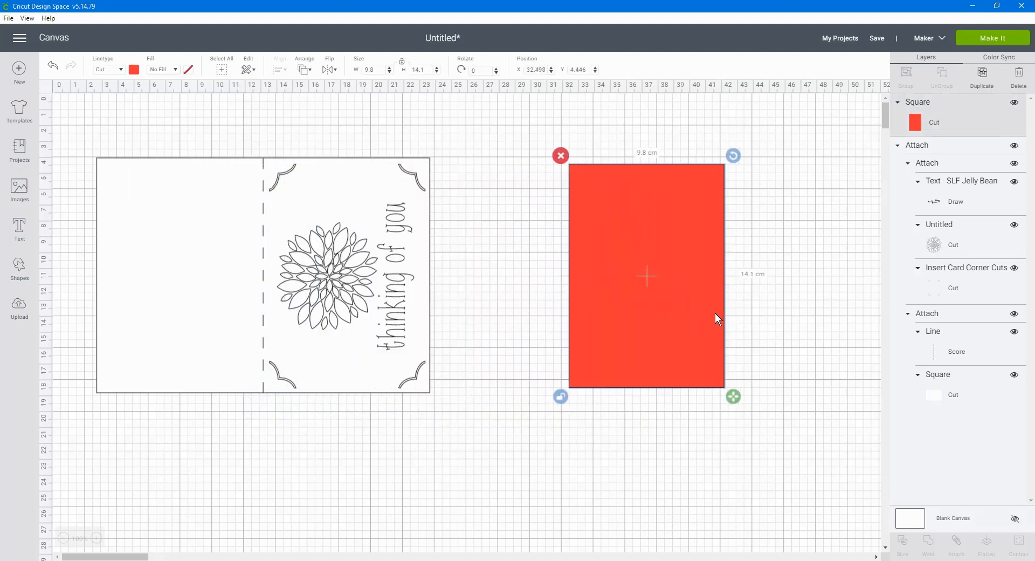
{"action": "left_click", "coordinate": [743, 300]}
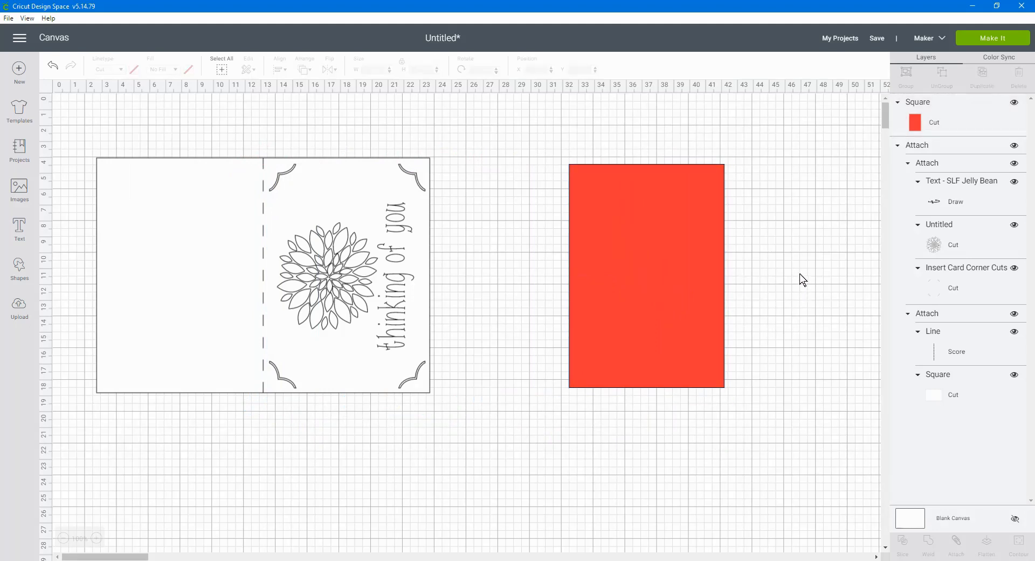
Detach the insert design from the scored card base and move the red rectangle below the card's left half
{"action": "left_click", "coordinate": [345, 289]}
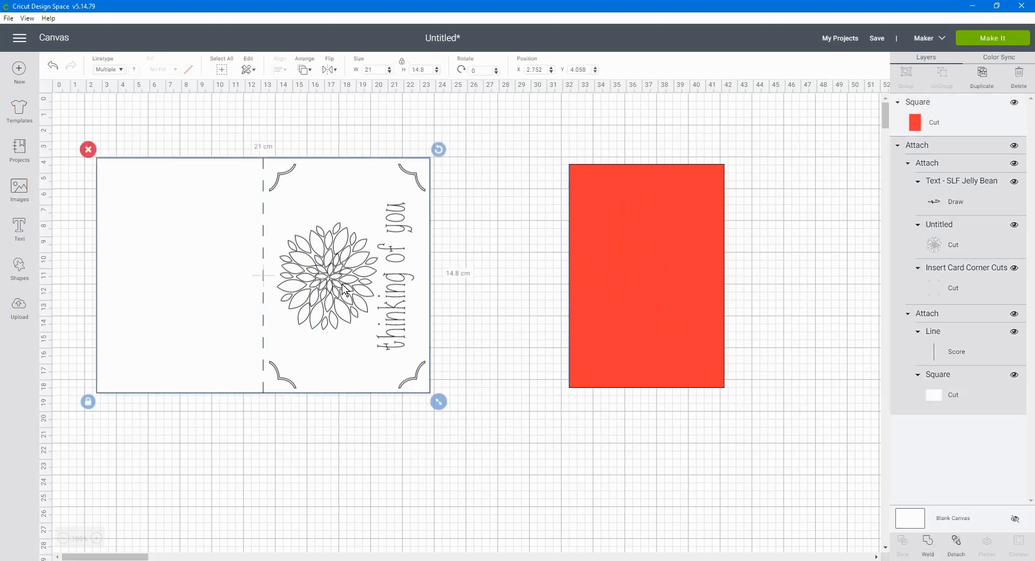
{"action": "left_click", "coordinate": [957, 540]}
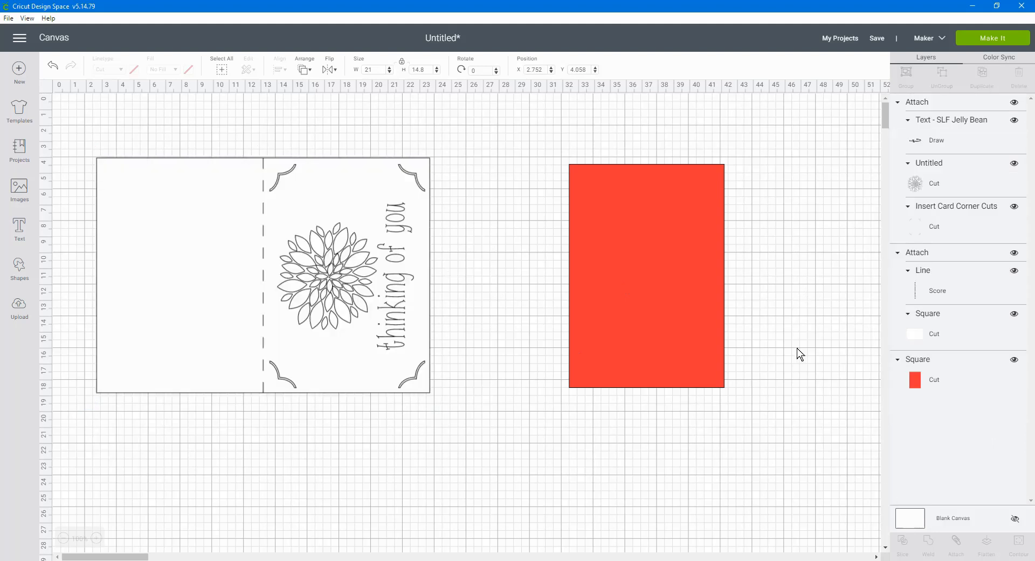
{"action": "left_click", "coordinate": [933, 102]}
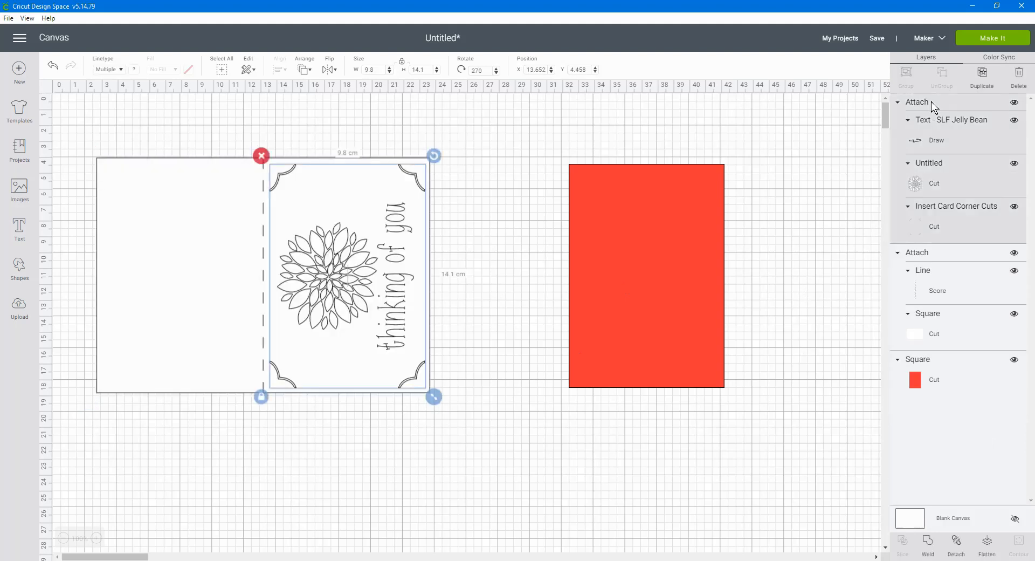
{"action": "left_click_drag", "start_coordinate": [710, 269], "coordinate": [241, 509]}
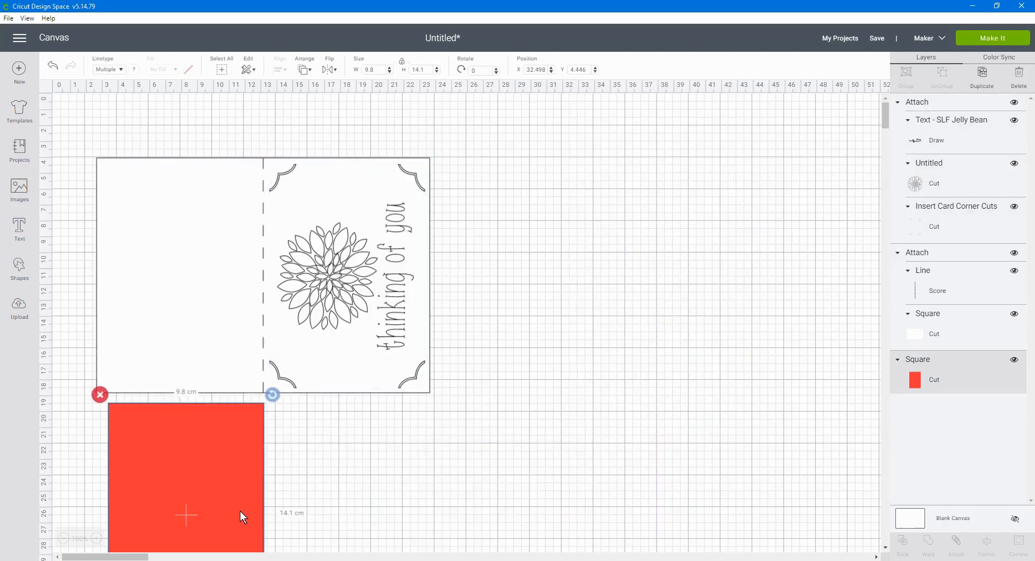
Move the attached insert design straight off the card base into the empty area beside it, to about X 29
{"action": "left_click", "coordinate": [933, 107]}
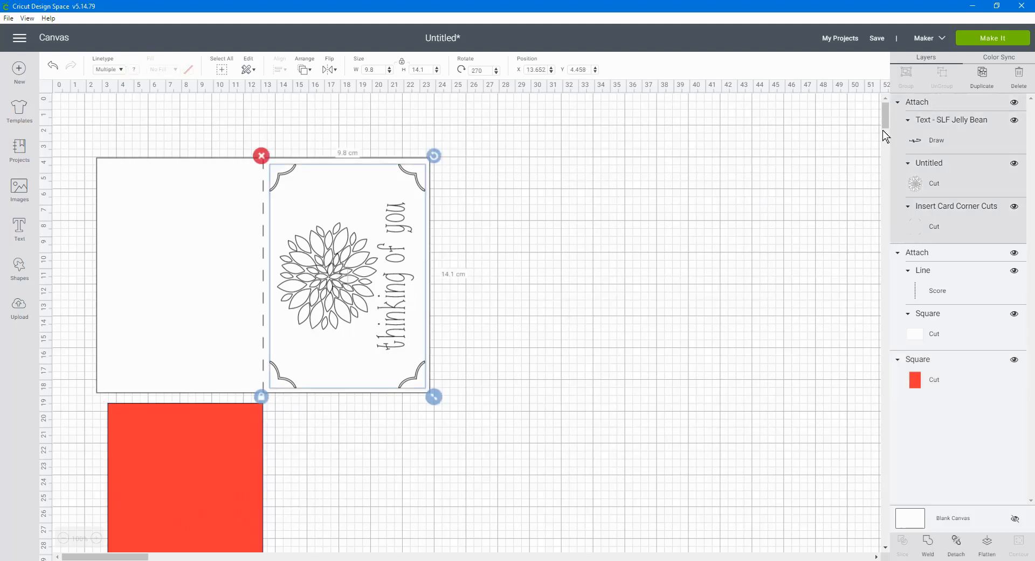
{"action": "key", "text": "Right"}
{"action": "key", "text": "Right"}
{"action": "key", "text": "Right"}
{"action": "key", "text": "Right"}
{"action": "key", "text": "Right"}
{"action": "key", "text": "Right"}
{"action": "key", "text": "Right"}
{"action": "key", "text": "Right"}
{"action": "key", "text": "Right"}
{"action": "key", "text": "Right"}
{"action": "key", "text": "Right"}
{"action": "key", "text": "Right"}
{"action": "key", "text": "Right"}
{"action": "key", "text": "Right"}
{"action": "key", "text": "Right"}
{"action": "key", "text": "Right"}
{"action": "key", "text": "Right"}
{"action": "key", "text": "Right"}
{"action": "key", "text": "Right"}
{"action": "key", "text": "Right"}
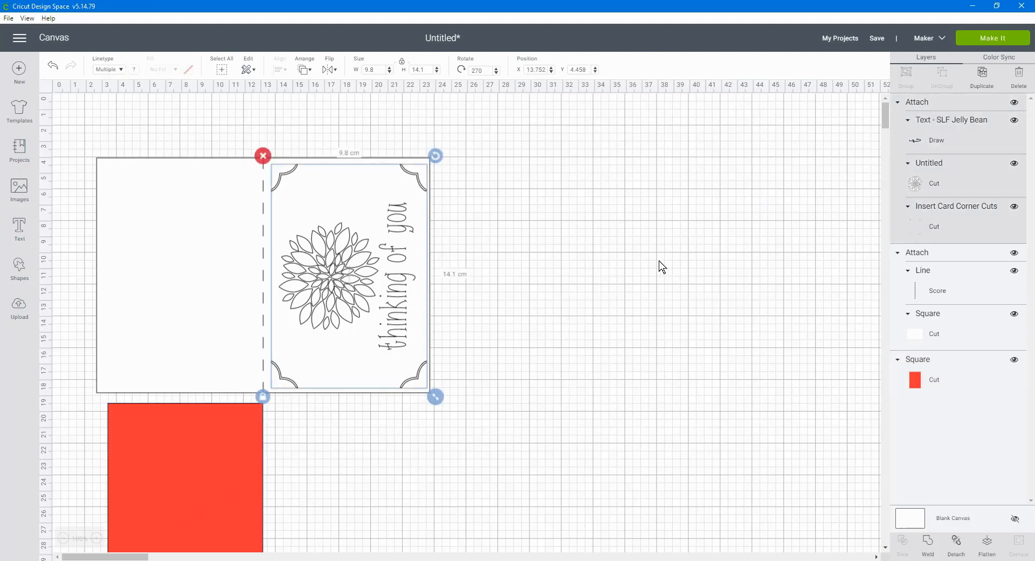
{"action": "key", "text": "Right"}
{"action": "key", "text": "Right"}
{"action": "key", "text": "Right"}
{"action": "key", "text": "Right"}
{"action": "key", "text": "Right"}
{"action": "key", "text": "Right"}
{"action": "key", "text": "Right"}
{"action": "key", "text": "Right"}
{"action": "key", "text": "Right"}
{"action": "key", "text": "Right"}
{"action": "key", "text": "Right"}
{"action": "key", "text": "Right"}
{"action": "key", "text": "Right"}
{"action": "key", "text": "Right"}
{"action": "key", "text": "Right"}
{"action": "key", "text": "Right"}
{"action": "key", "text": "Right"}
{"action": "key", "text": "Right"}
{"action": "key", "text": "Right"}
{"action": "key", "text": "Right"}
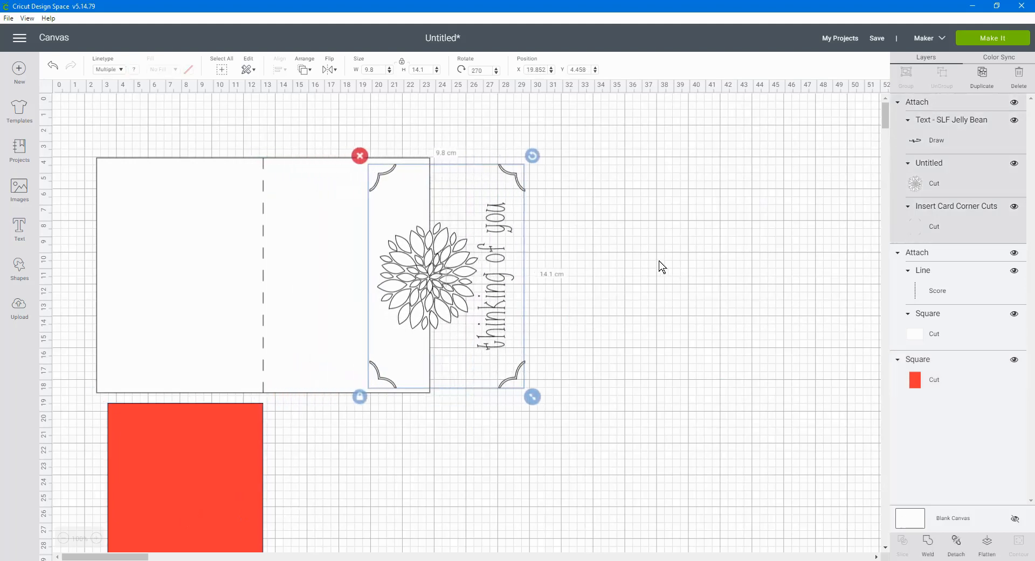
{"action": "key", "text": "Right"}
{"action": "key", "text": "Right"}
{"action": "key", "text": "Right"}
{"action": "key", "text": "Right"}
{"action": "key", "text": "Right"}
{"action": "key", "text": "Right"}
{"action": "key", "text": "Right"}
{"action": "key", "text": "Right"}
{"action": "key", "text": "Right"}
{"action": "key", "text": "Right"}
{"action": "key", "text": "Right"}
{"action": "key", "text": "Right"}
{"action": "key", "text": "Right"}
{"action": "key", "text": "Right"}
{"action": "key", "text": "Right"}
{"action": "key", "text": "Right"}
{"action": "key", "text": "Right"}
{"action": "key", "text": "Right"}
{"action": "key", "text": "Right"}
{"action": "key", "text": "Right"}
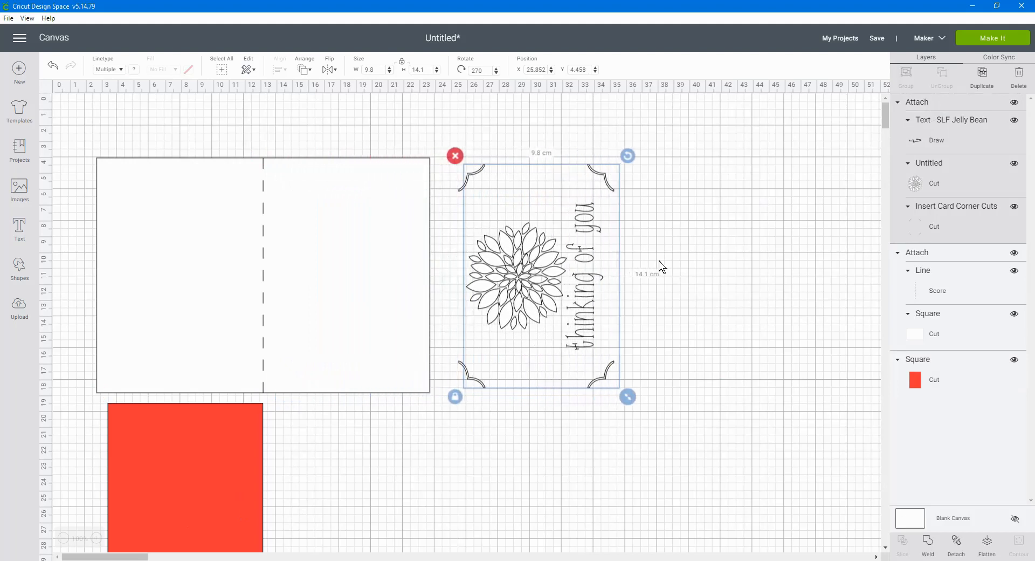
Try setting the attached insert design's rotation to 90 degrees
{"action": "left_click", "coordinate": [479, 70]}
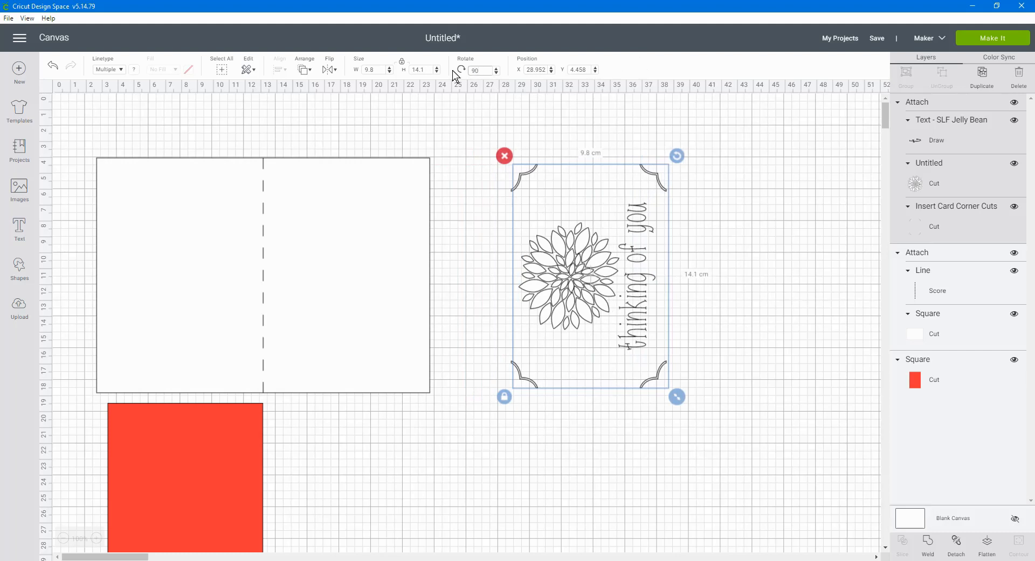
{"action": "type", "text": "90"}
{"action": "key", "text": "Return"}
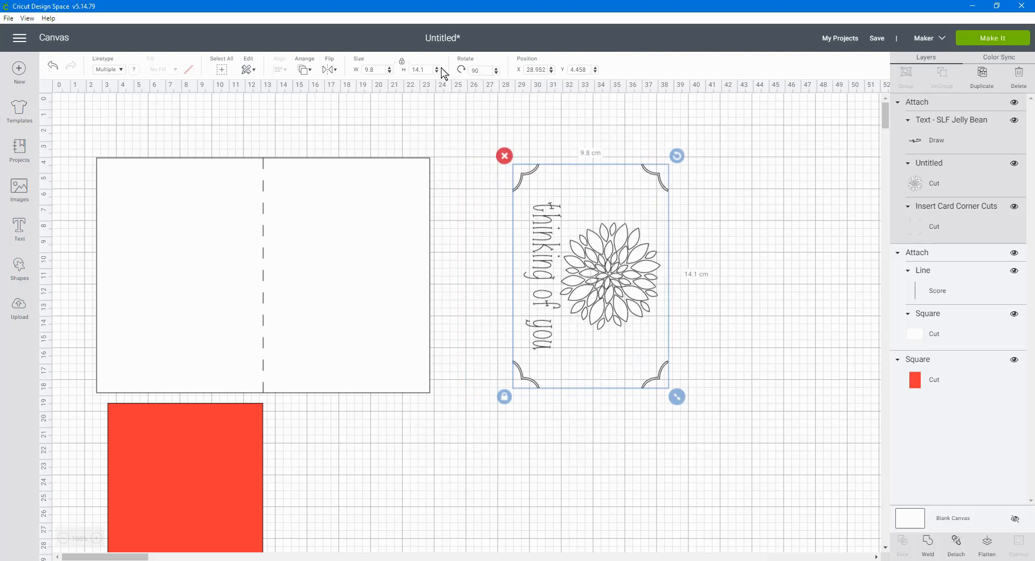
{"action": "left_click", "coordinate": [53, 66]}
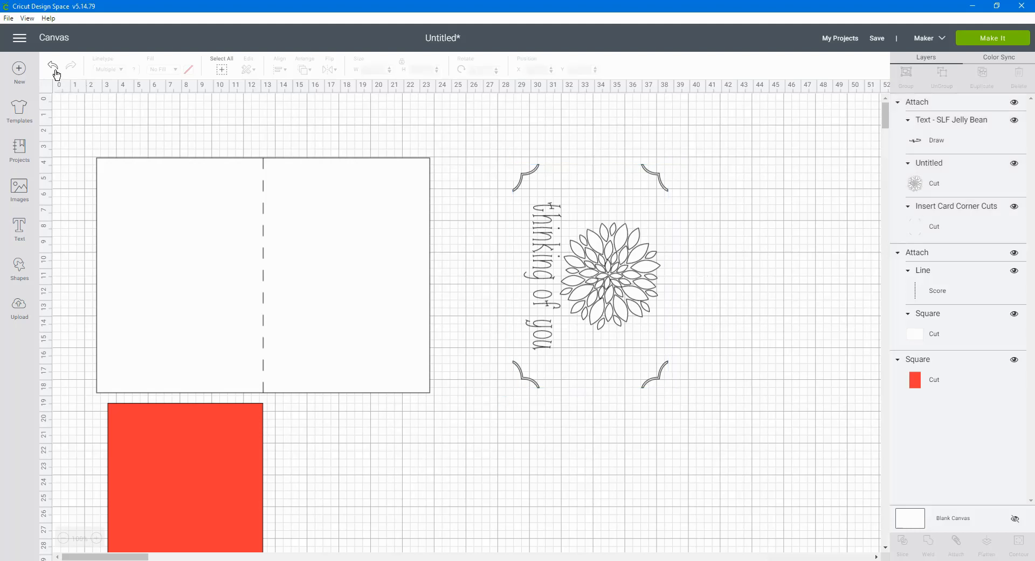
{"action": "left_click", "coordinate": [573, 232]}
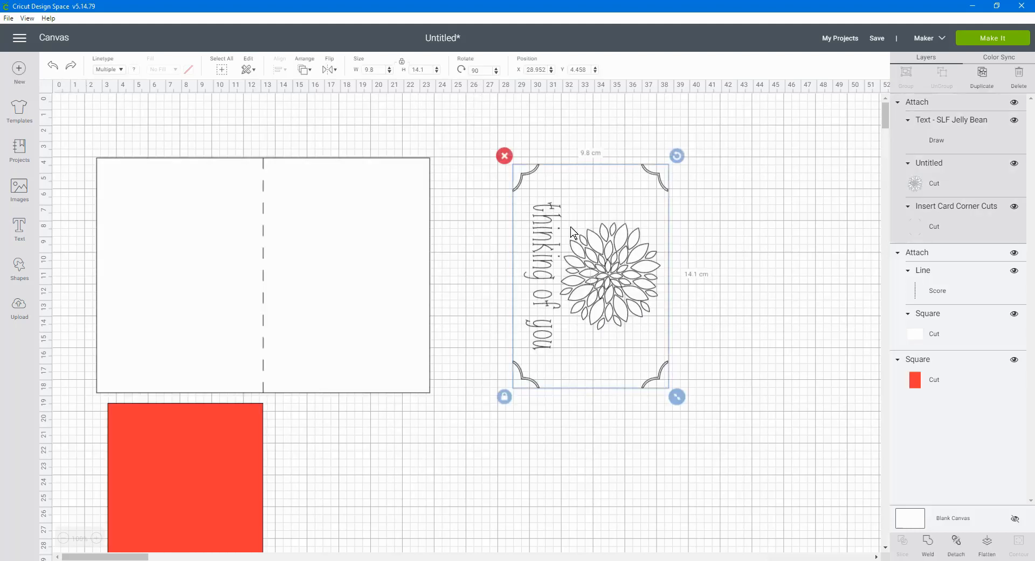
Set the insert design's rotation to 0 degrees and detach its greeting, dahlia and corner cuts
{"action": "double_click", "coordinate": [485, 70]}
{"action": "key", "text": "Return"}
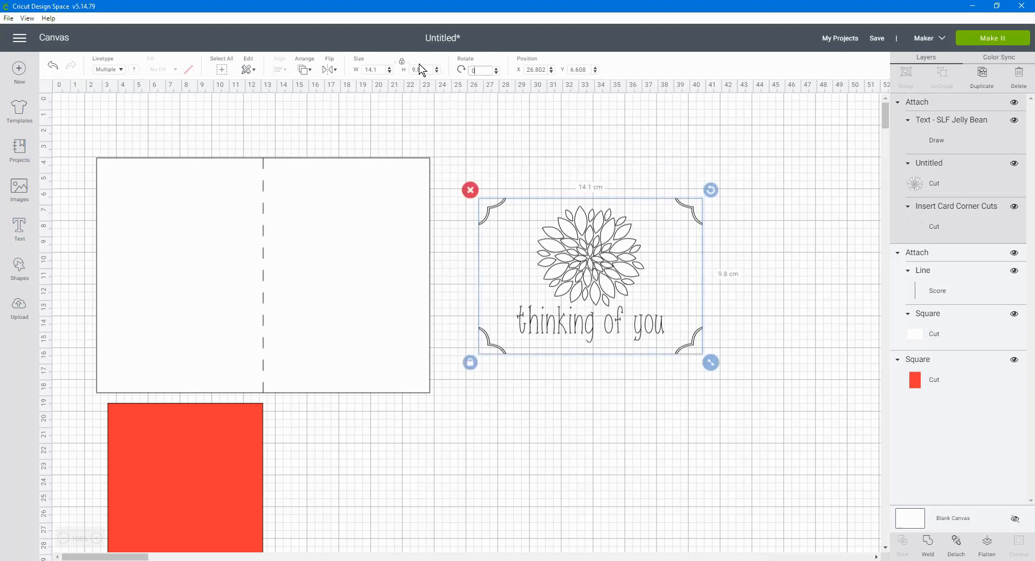
{"action": "left_click", "coordinate": [648, 404]}
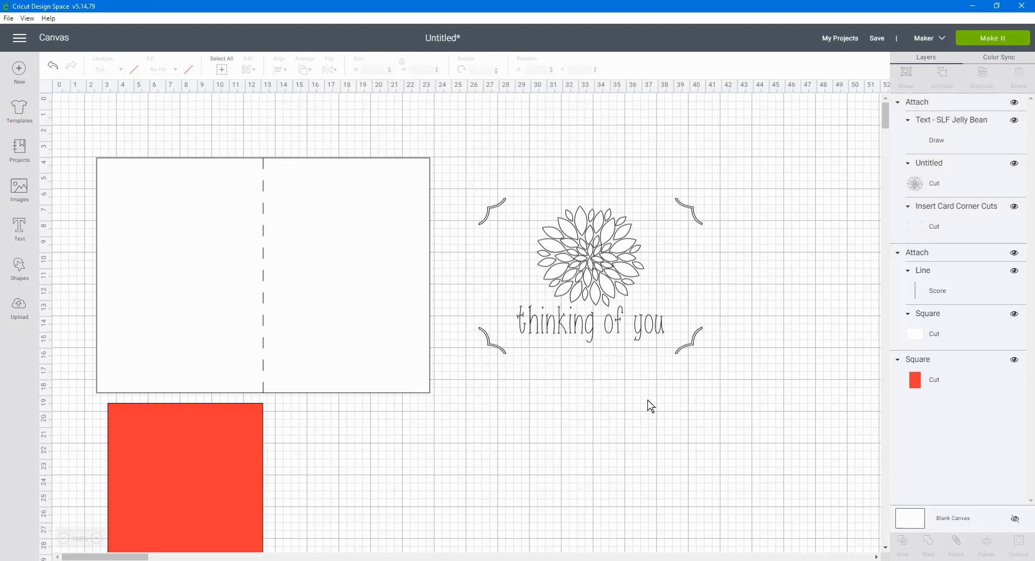
{"action": "left_click", "coordinate": [605, 290]}
{"action": "left_click", "coordinate": [958, 546]}
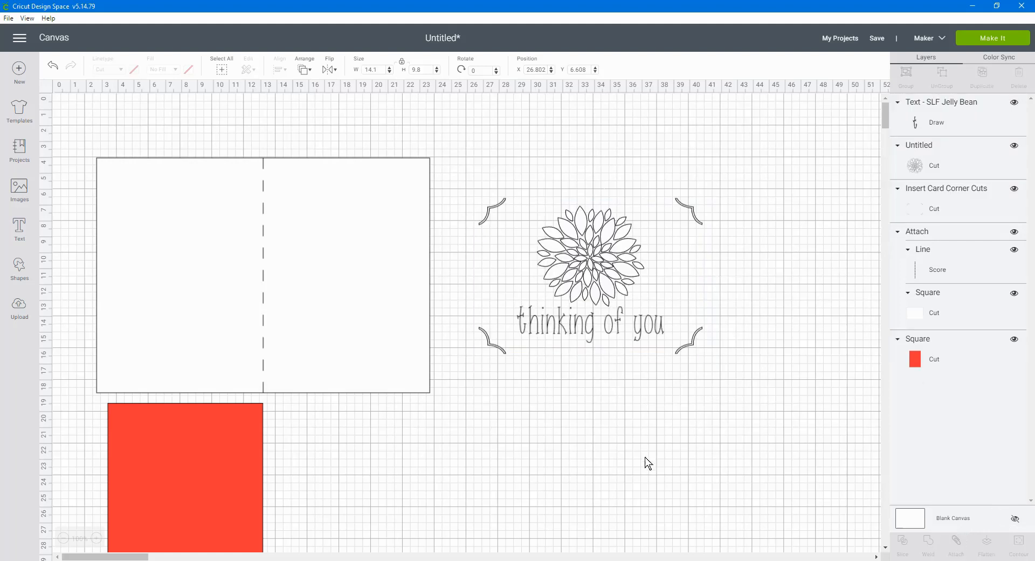
Try curving the "thinking of you" text beneath the dahlia with a diameter of -14.632
{"action": "left_click", "coordinate": [588, 325]}
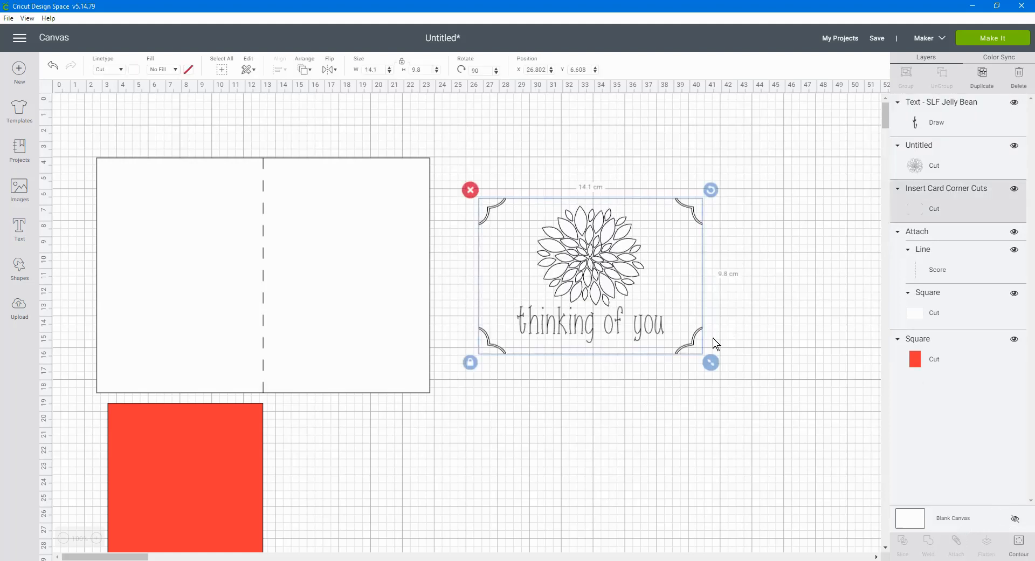
{"action": "left_click", "coordinate": [968, 127]}
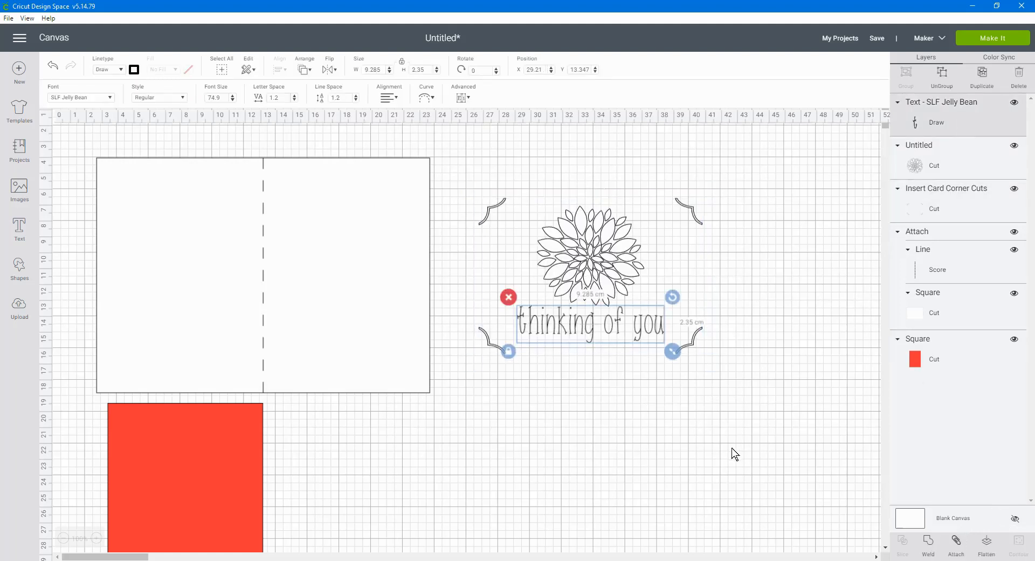
{"action": "left_click", "coordinate": [434, 100]}
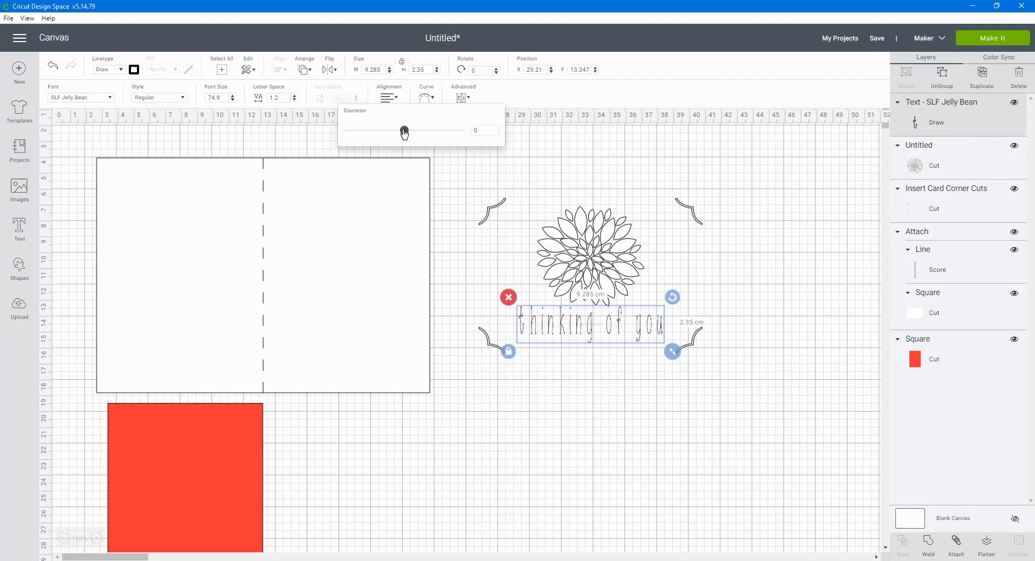
{"action": "left_click_drag", "start_coordinate": [408, 134], "coordinate": [372, 130]}
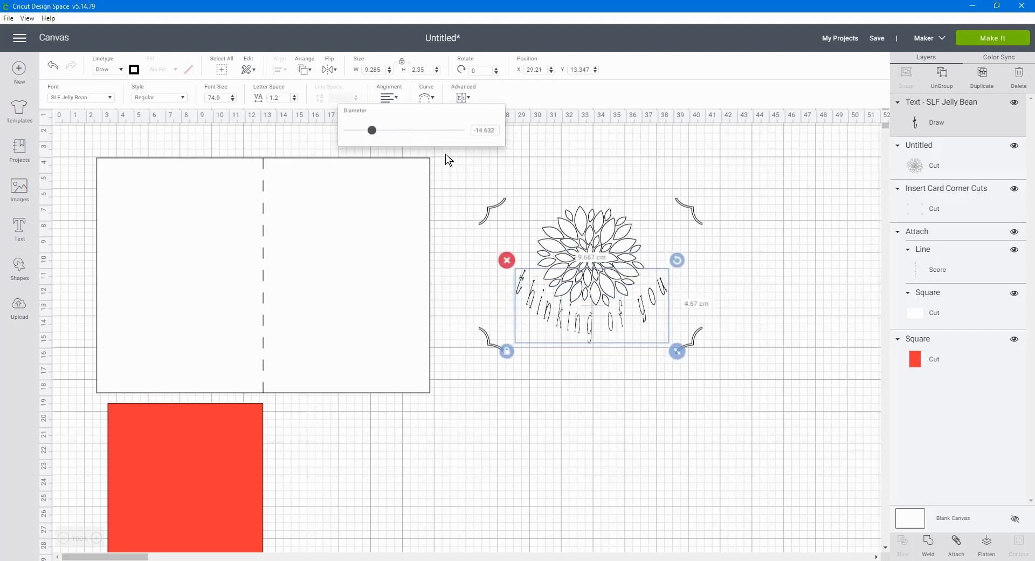
Try rotating the curved greeting slightly to balance it around the dahlia, to about 358.5 degrees
{"action": "left_click", "coordinate": [677, 261]}
{"action": "left_click", "coordinate": [838, 314]}
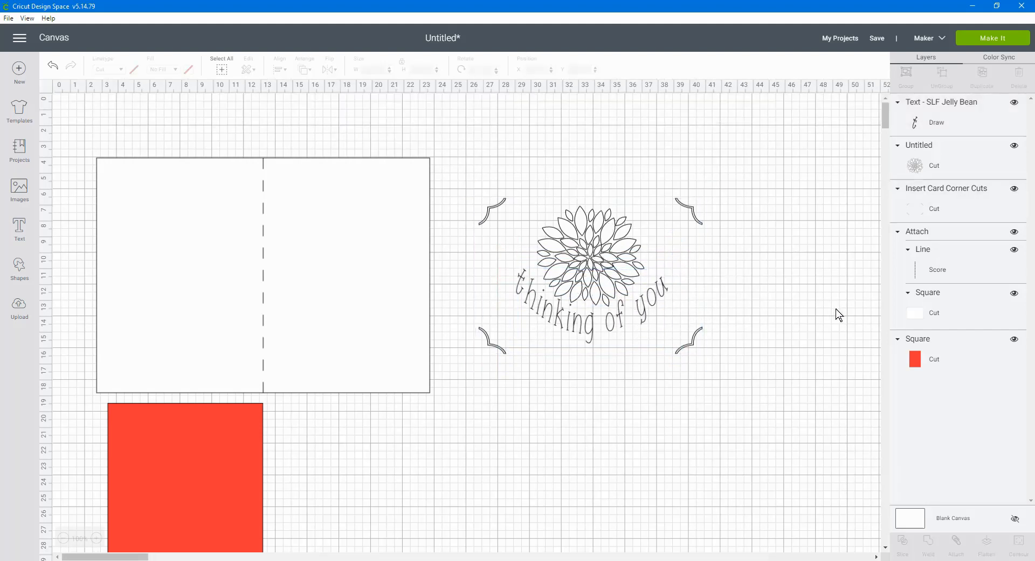
{"action": "left_click", "coordinate": [640, 325]}
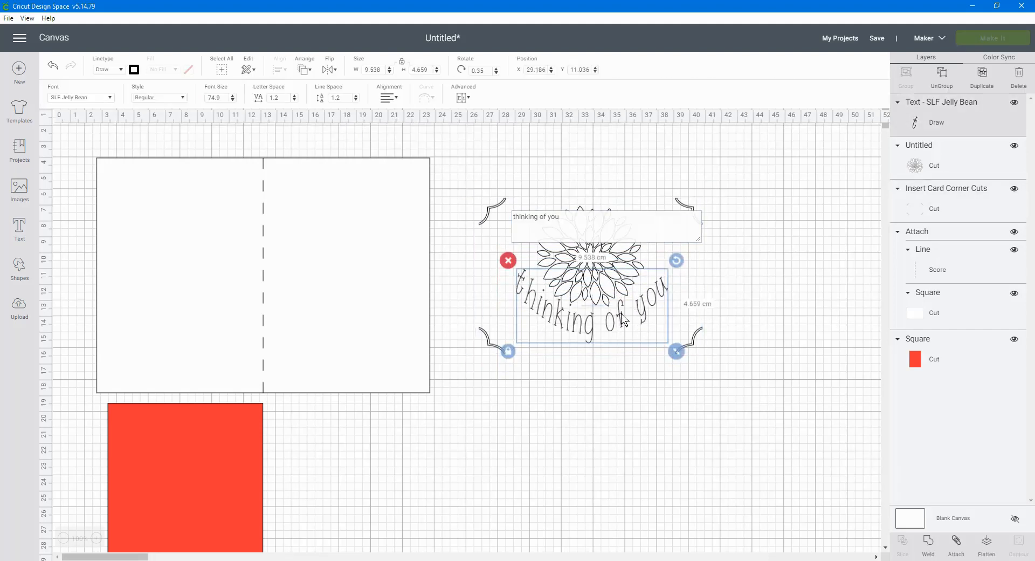
{"action": "left_click", "coordinate": [681, 264]}
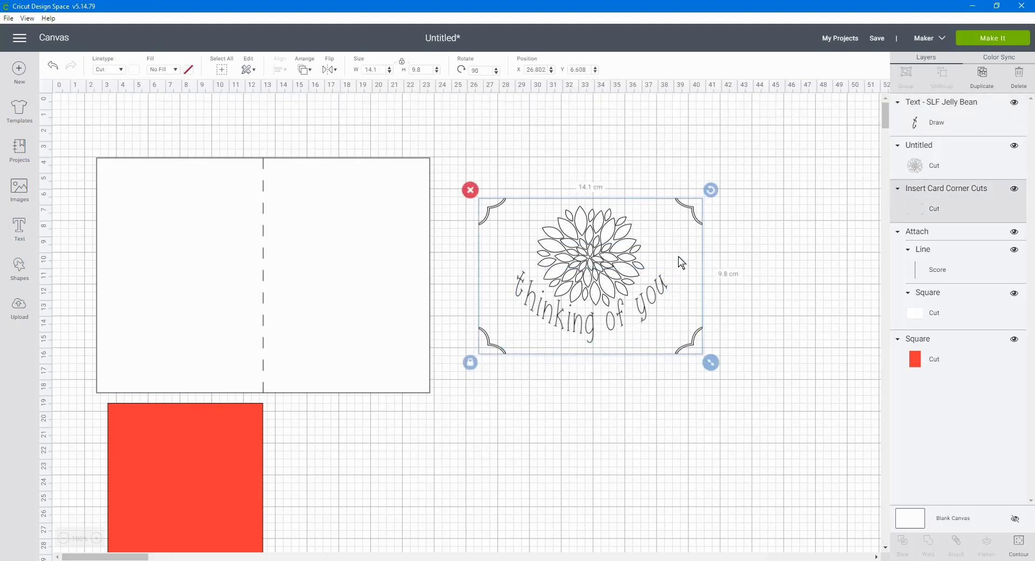
{"action": "left_click", "coordinate": [791, 344]}
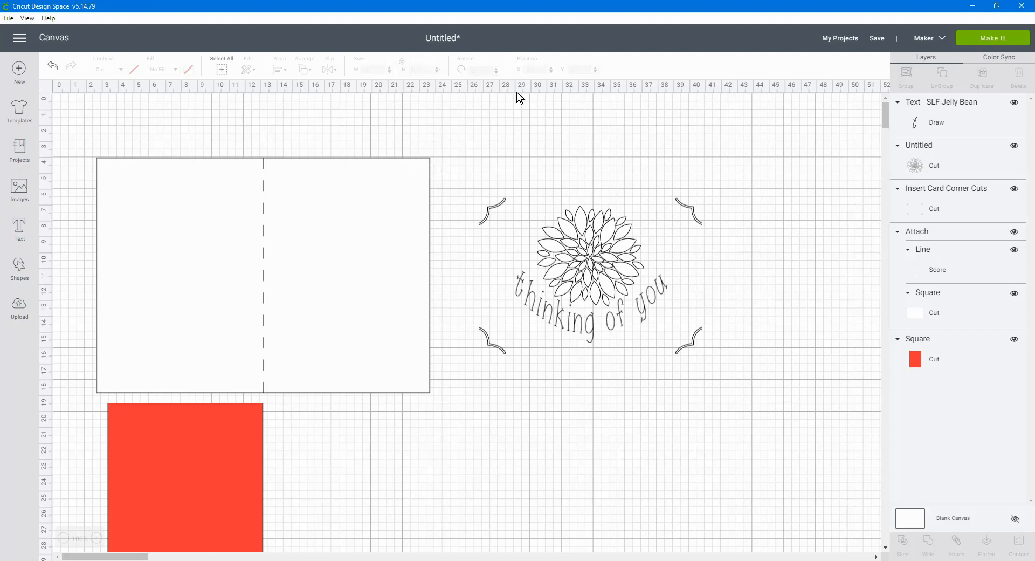
{"action": "left_click", "coordinate": [585, 330]}
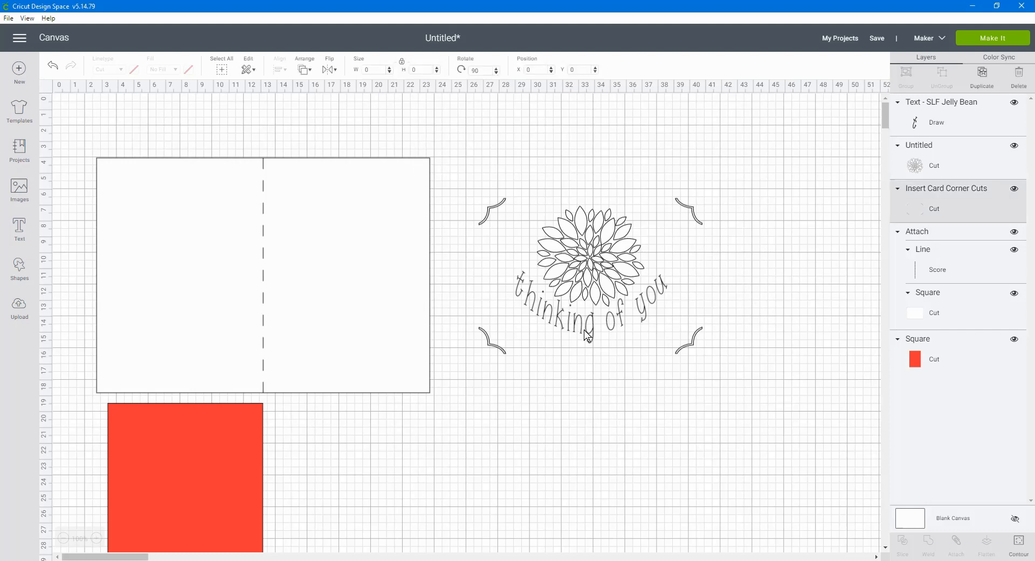
{"action": "left_click", "coordinate": [932, 117]}
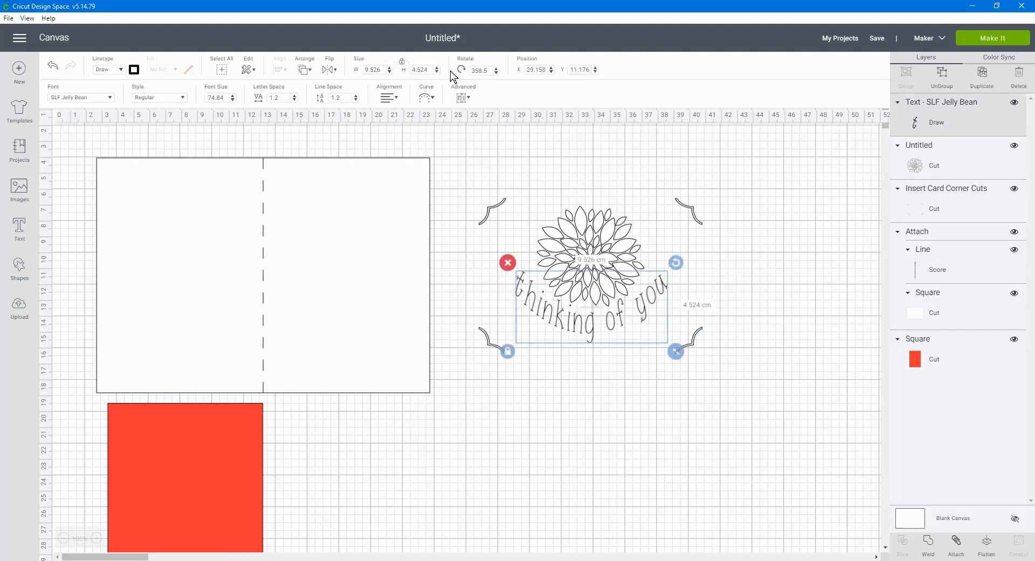
Undo the rotations and the curve on the "thinking of you" text
{"action": "left_click", "coordinate": [52, 67]}
{"action": "left_click", "coordinate": [52, 67]}
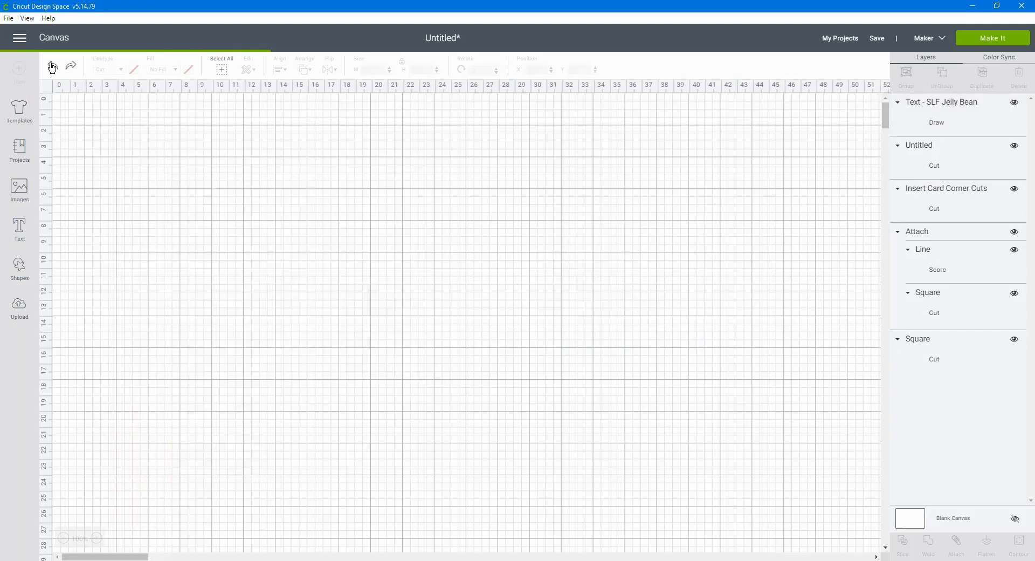
{"action": "left_click", "coordinate": [52, 67]}
{"action": "left_click", "coordinate": [52, 67]}
{"action": "left_click", "coordinate": [52, 67]}
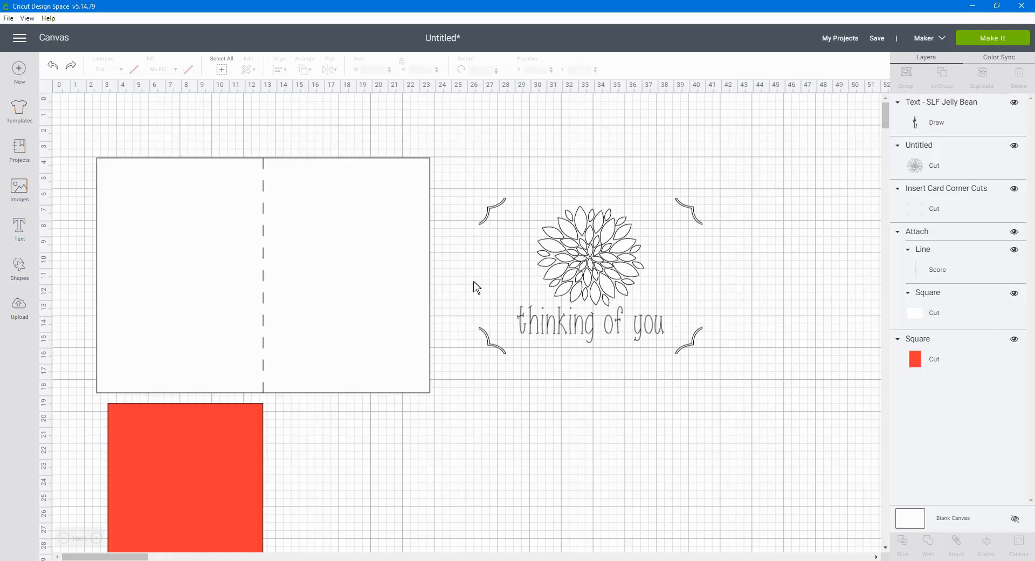
Curve the "thinking of you" text upward at its ends beneath the dahlia with a diameter of -19.64
{"action": "left_click", "coordinate": [951, 124]}
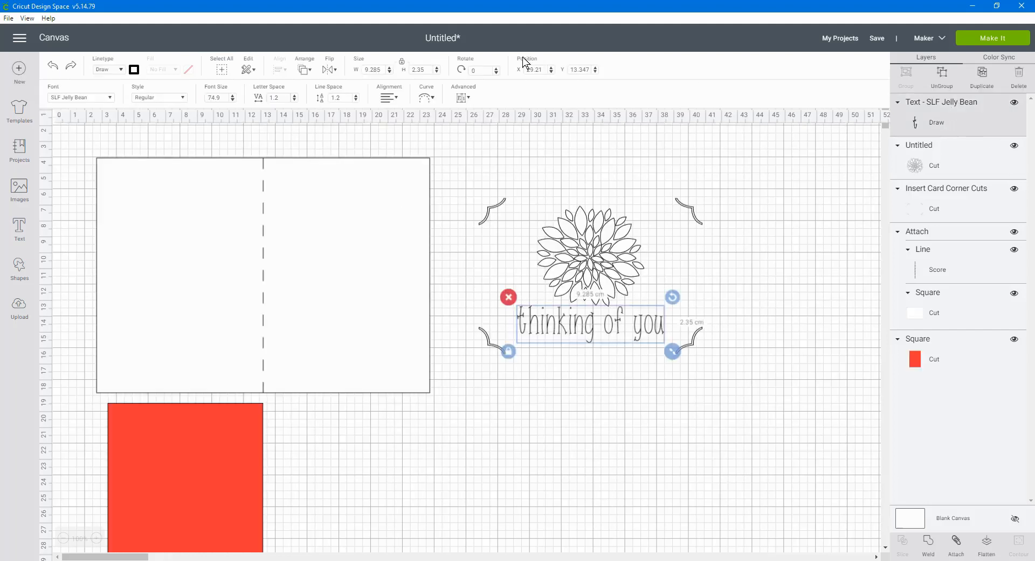
{"action": "left_click", "coordinate": [432, 103]}
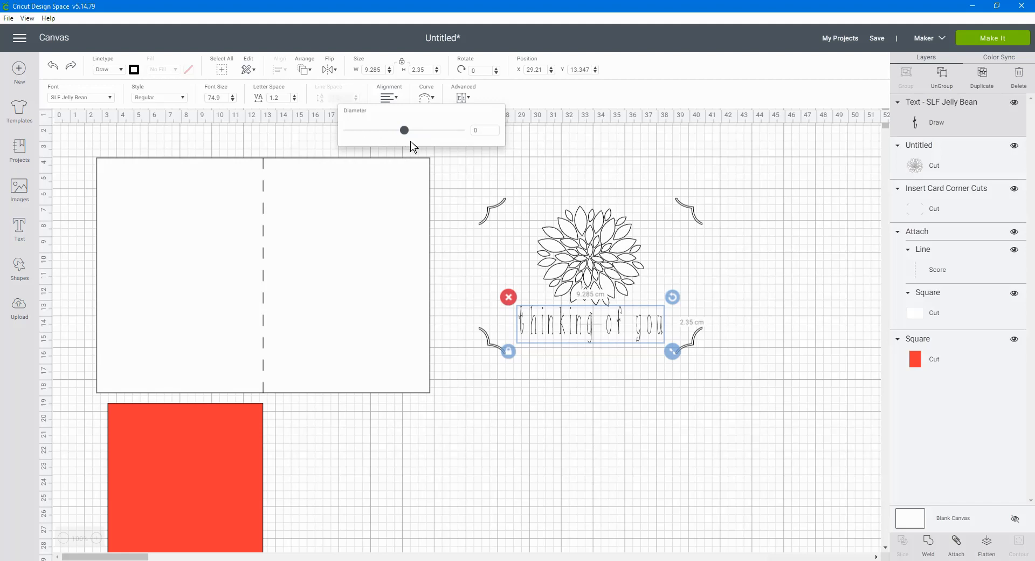
{"action": "left_click_drag", "start_coordinate": [405, 135], "coordinate": [306, 133]}
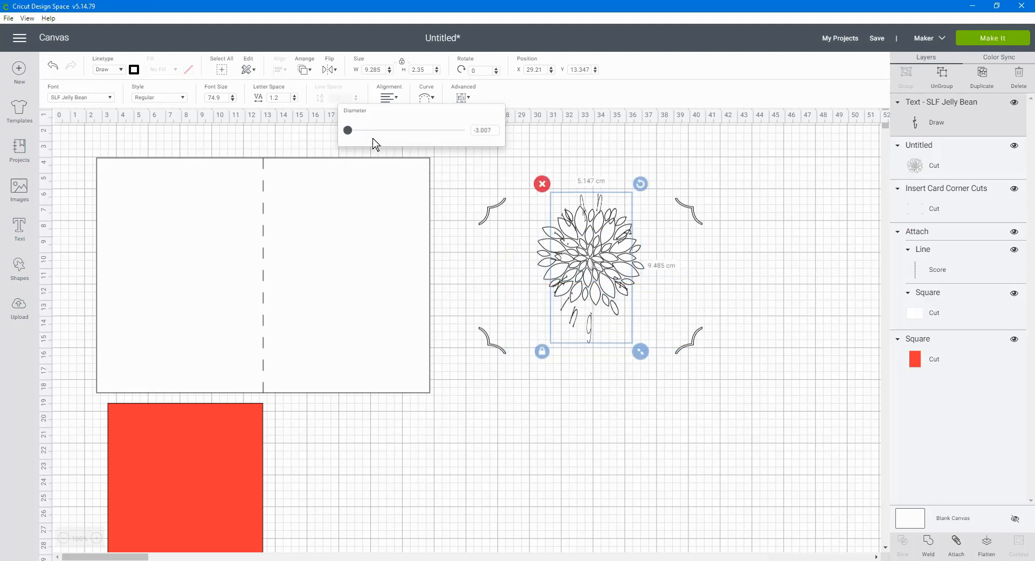
{"action": "left_click_drag", "start_coordinate": [348, 134], "coordinate": [378, 136]}
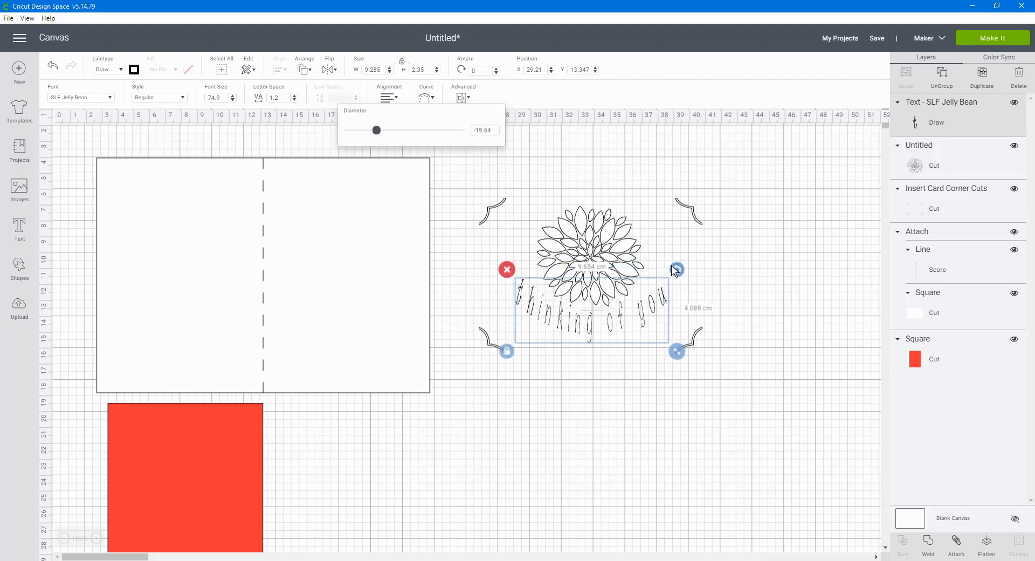
Tilt the curved greeting slightly to even its spacing around the dahlia, to a rotation of about 357.45 degrees
{"action": "left_click", "coordinate": [657, 300]}
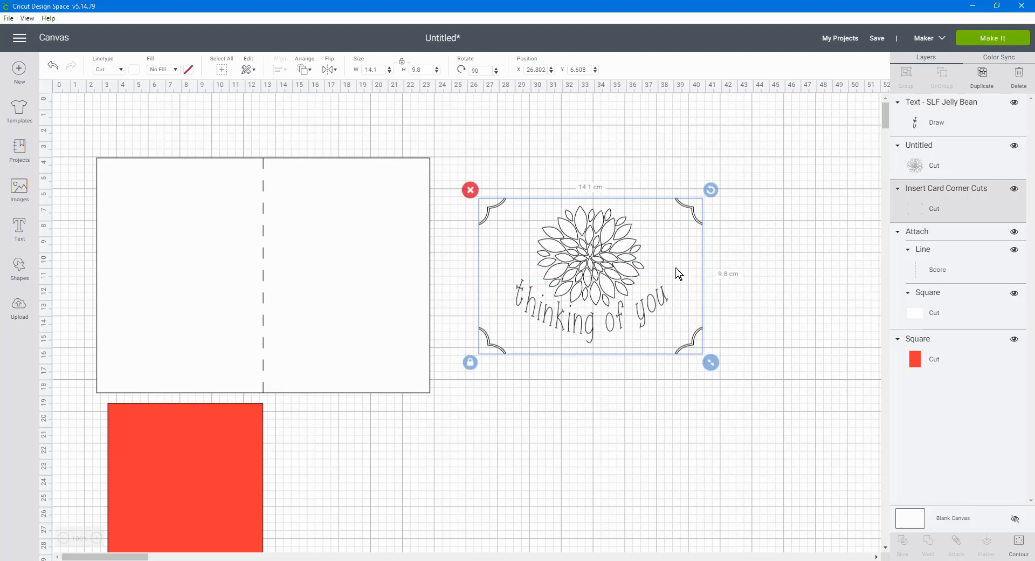
{"action": "left_click", "coordinate": [926, 120]}
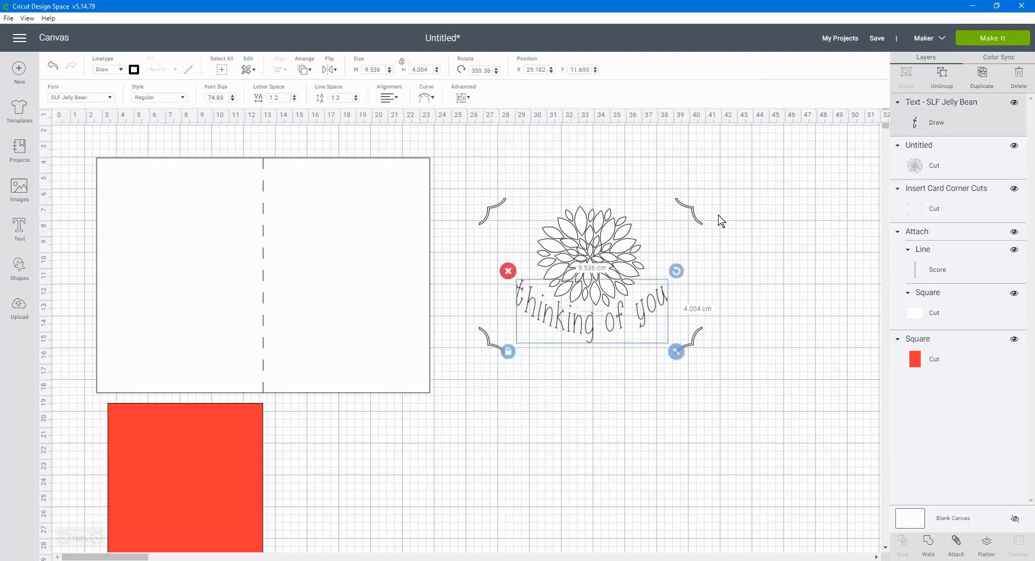
{"action": "left_click", "coordinate": [680, 275]}
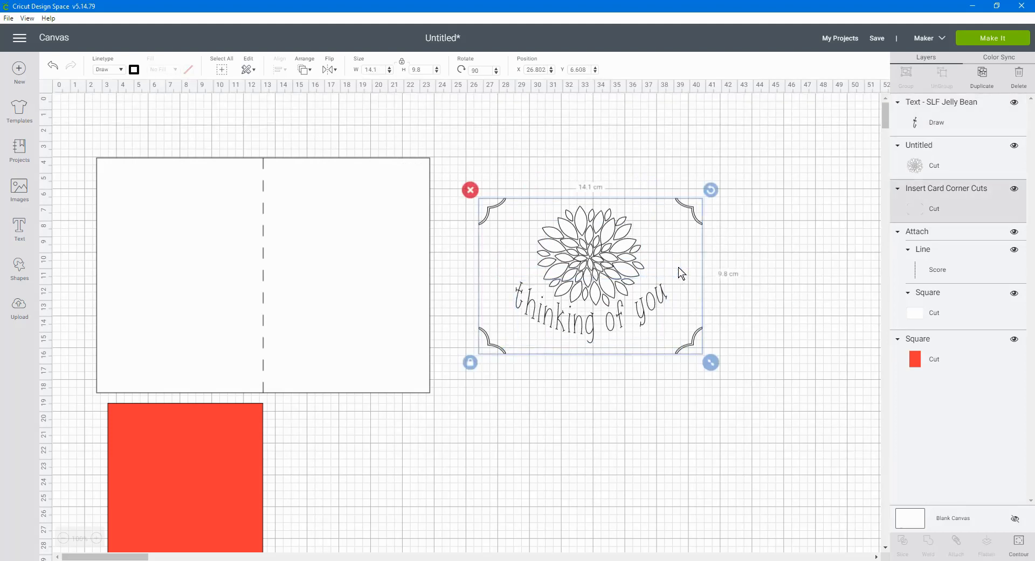
{"action": "left_click", "coordinate": [786, 293]}
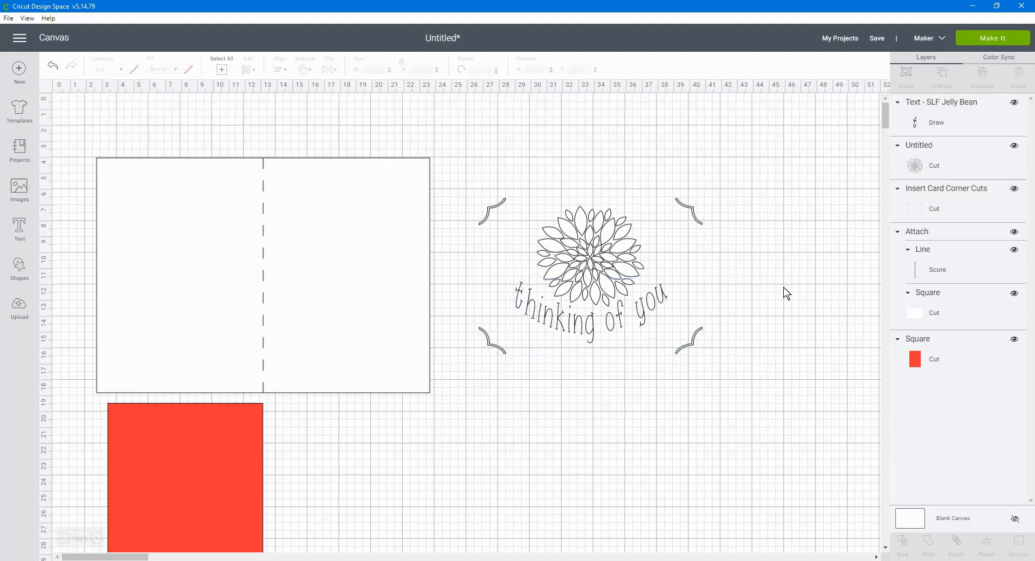
{"action": "left_click", "coordinate": [597, 333]}
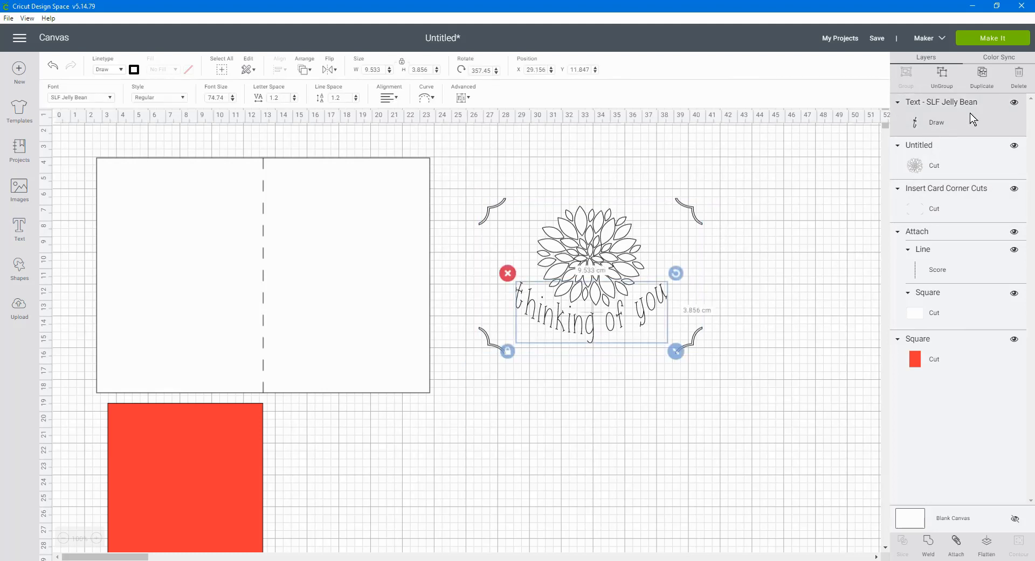
Ungroup the "thinking of you" greeting into individual letters and try moving the "t" up and outward along the curve
{"action": "left_click", "coordinate": [663, 550]}
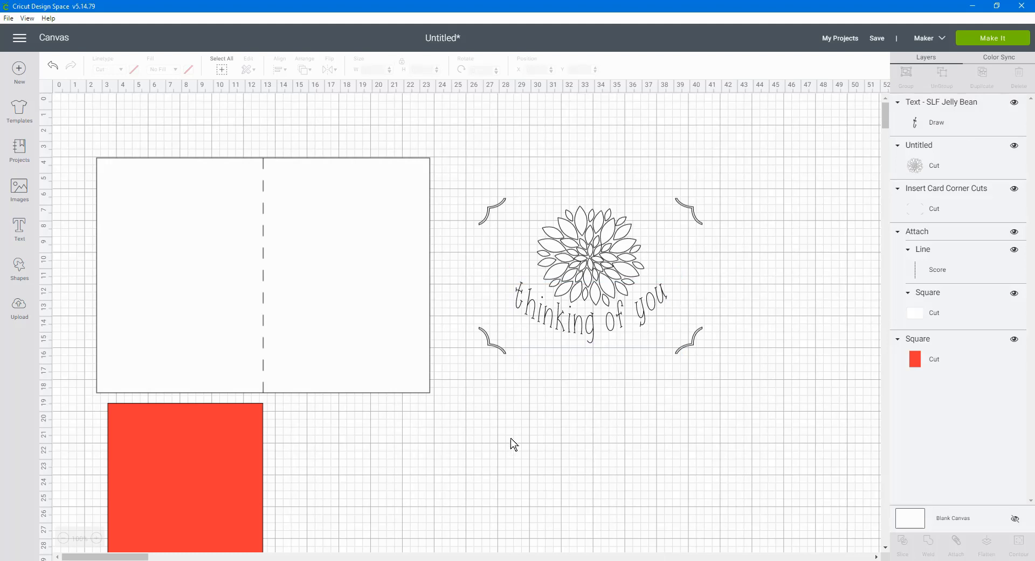
{"action": "left_click", "coordinate": [622, 333]}
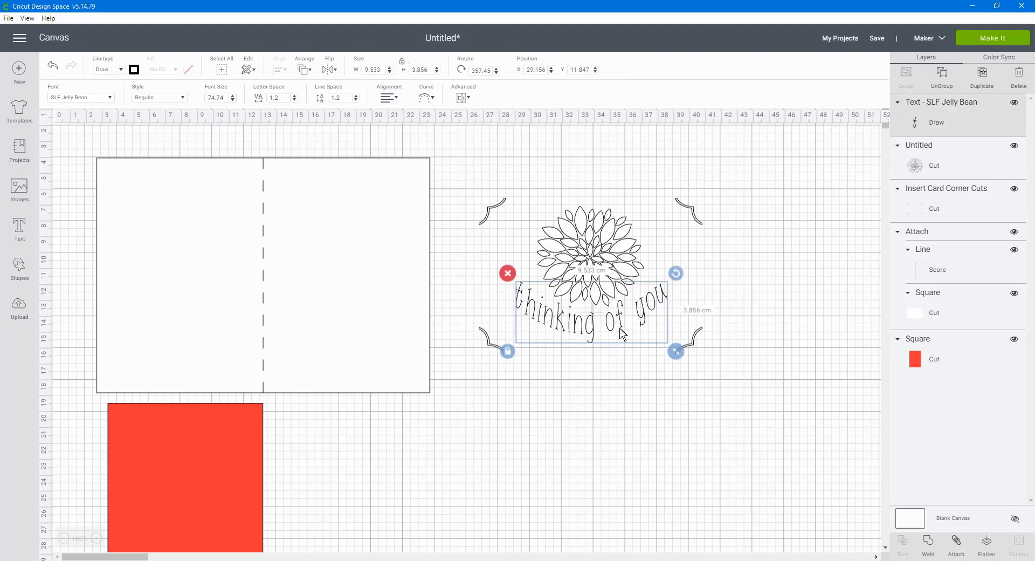
{"action": "left_click", "coordinate": [463, 99]}
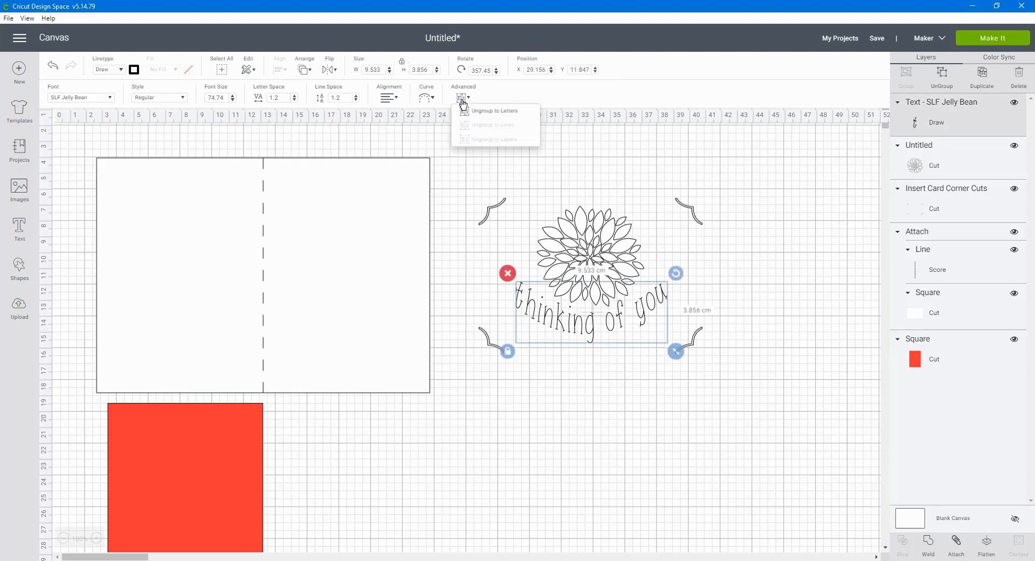
{"action": "left_click", "coordinate": [487, 111]}
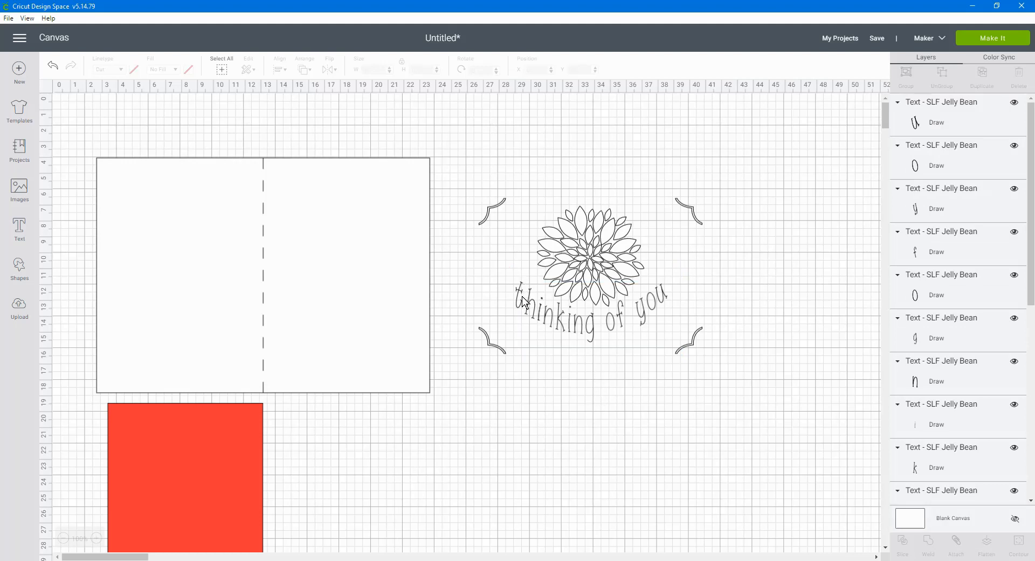
{"action": "left_click_drag", "start_coordinate": [521, 298], "coordinate": [502, 289]}
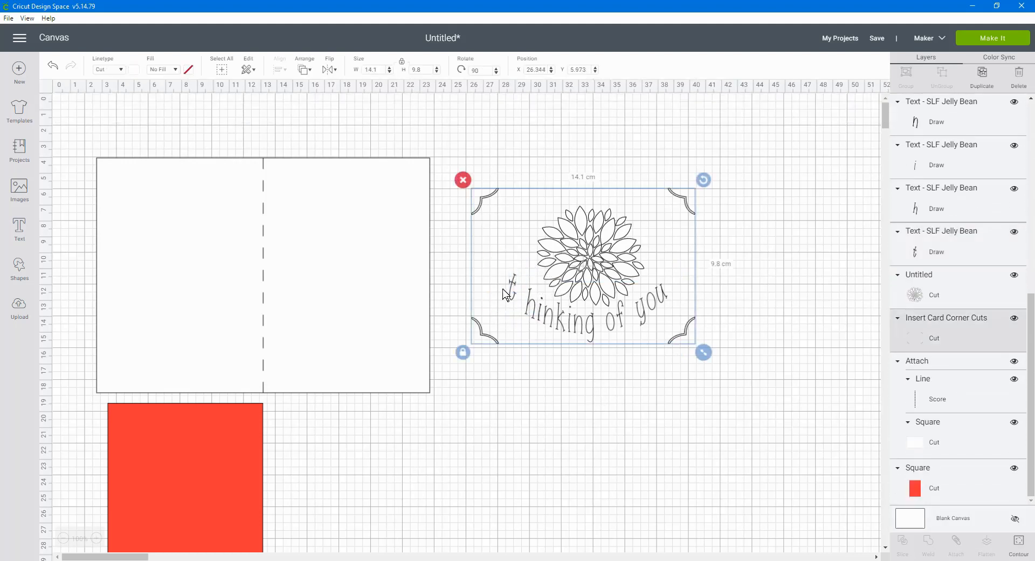
Try moving the corner cuts and dahlia clear of the lettering, and shift the "h" of "thinking" toward the "t"
{"action": "left_click_drag", "start_coordinate": [659, 211], "coordinate": [701, 480]}
{"action": "left_click_drag", "start_coordinate": [594, 224], "coordinate": [591, 163]}
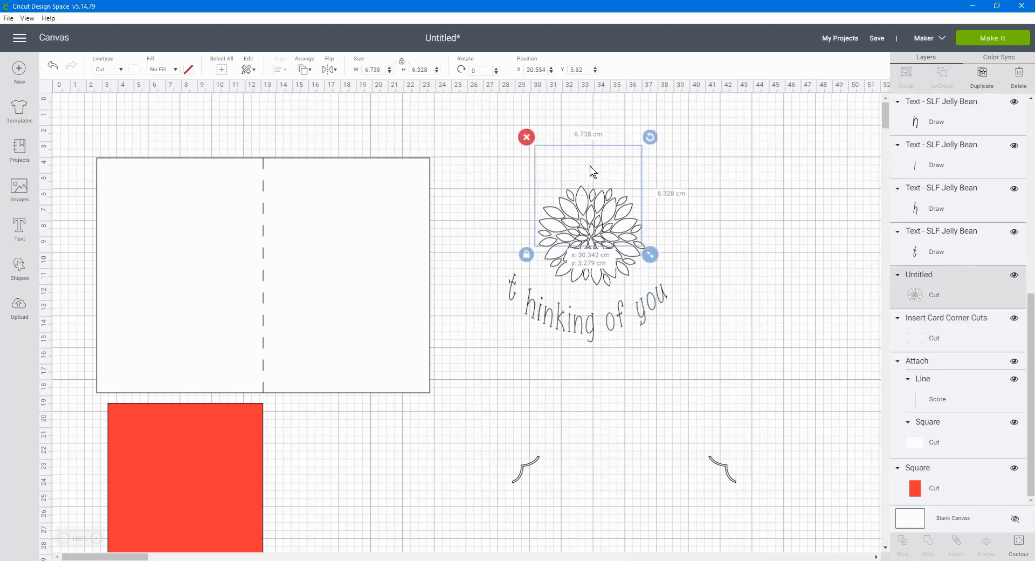
{"action": "left_click", "coordinate": [530, 312]}
{"action": "left_click_drag", "start_coordinate": [529, 312], "coordinate": [526, 309]}
{"action": "double_click", "coordinate": [525, 308]}
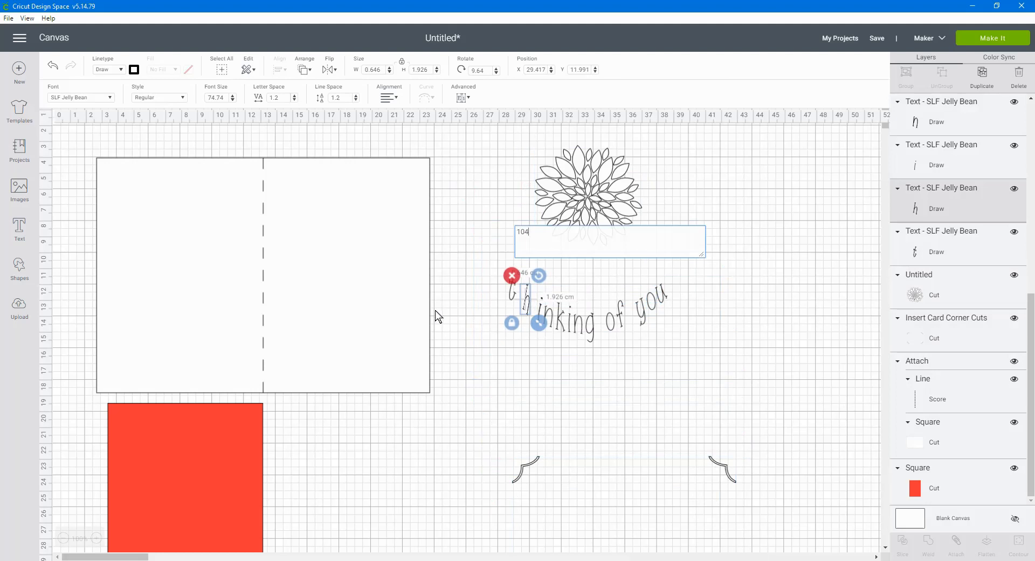
Undo the letter, dahlia and corner-cut moves and the ungrouping of the greeting
{"action": "left_click", "coordinate": [52, 67]}
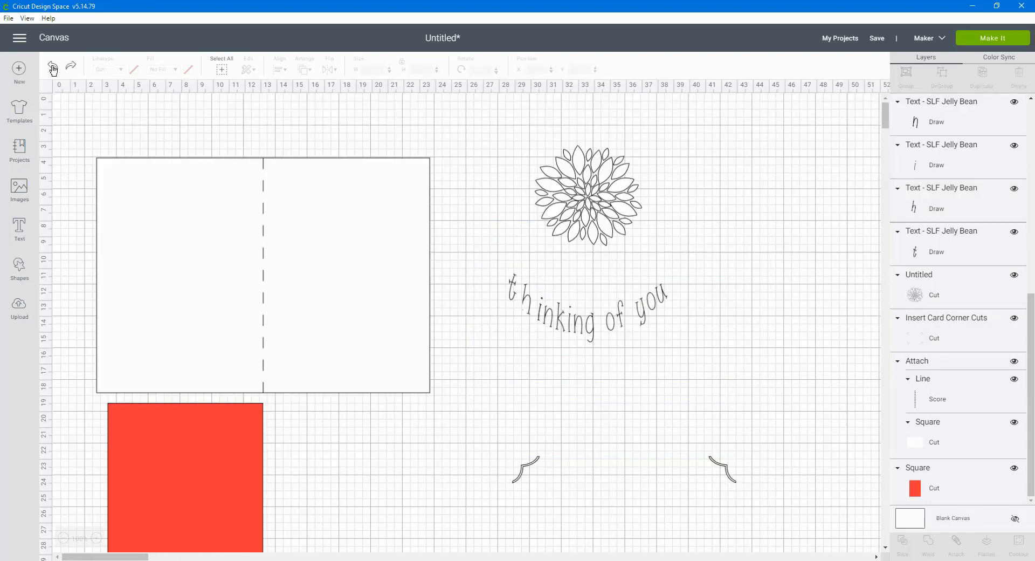
{"action": "left_click", "coordinate": [53, 68]}
{"action": "left_click", "coordinate": [53, 67]}
{"action": "left_click", "coordinate": [53, 68]}
{"action": "left_click", "coordinate": [53, 69]}
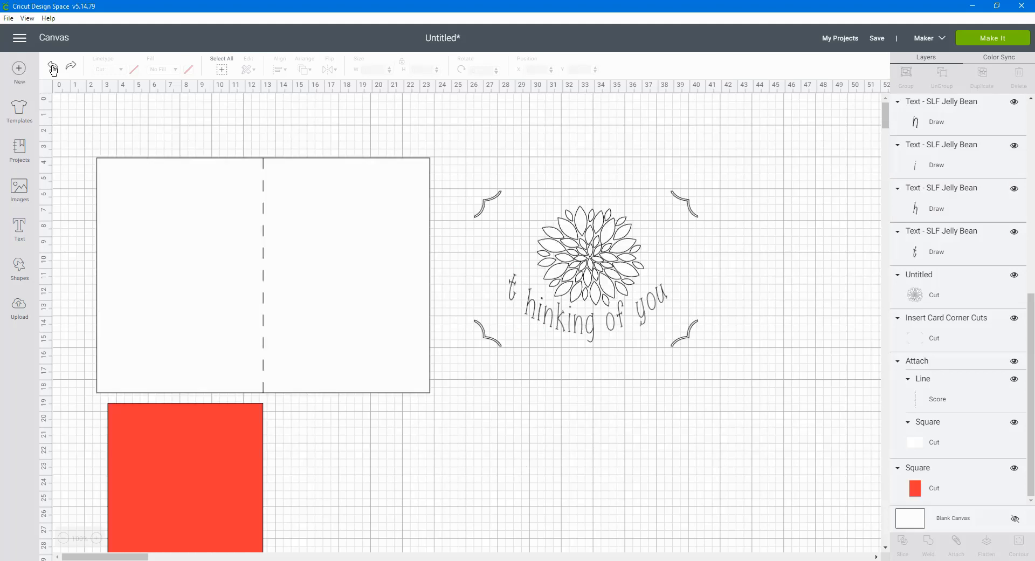
{"action": "left_click", "coordinate": [53, 69]}
{"action": "left_click", "coordinate": [53, 70]}
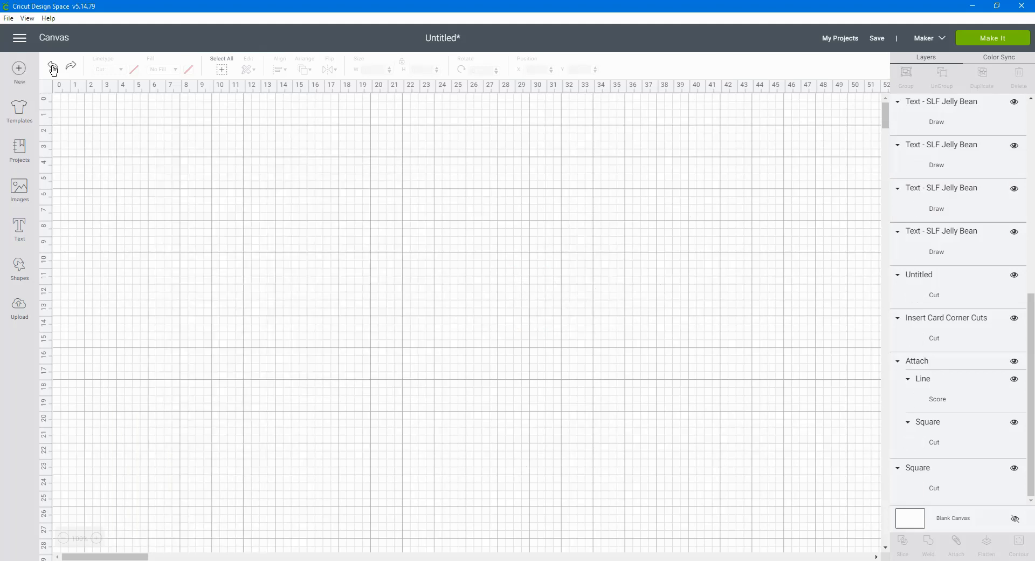
{"action": "left_click", "coordinate": [52, 69]}
{"action": "left_click", "coordinate": [53, 68]}
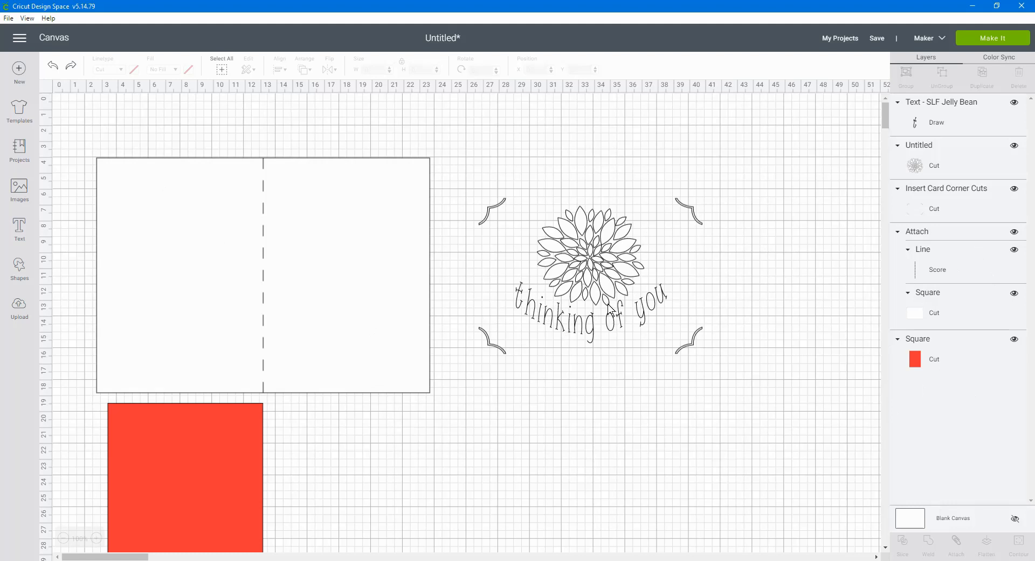
Center the greeting, dahlia and corner cuts horizontally on each other and attach them together
{"action": "left_click_drag", "start_coordinate": [471, 158], "coordinate": [767, 377]}
{"action": "left_click_drag", "start_coordinate": [458, 151], "coordinate": [647, 283]}
{"action": "left_click_drag", "start_coordinate": [711, 321], "coordinate": [739, 349]}
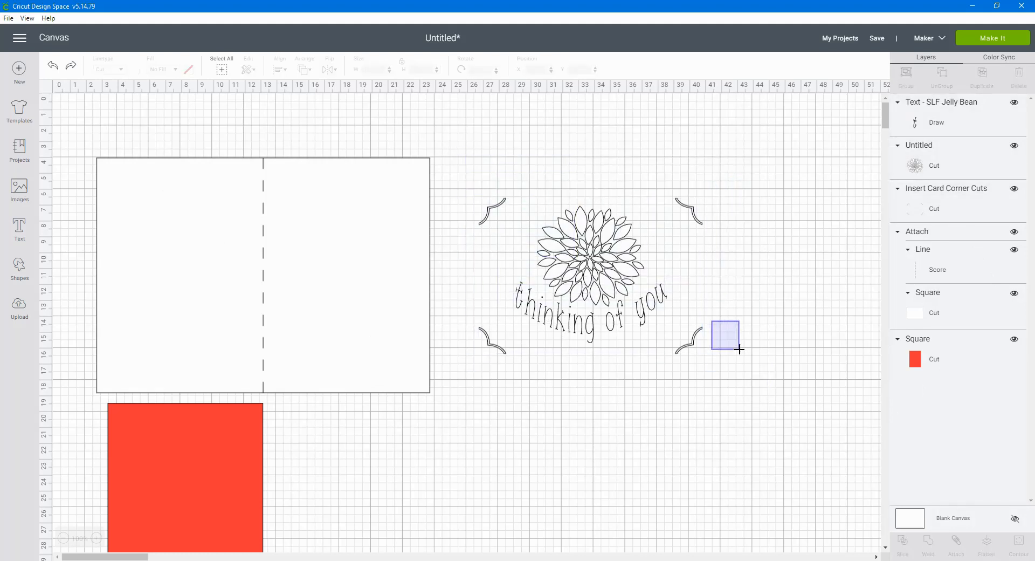
{"action": "left_click_drag", "start_coordinate": [763, 383], "coordinate": [449, 168]}
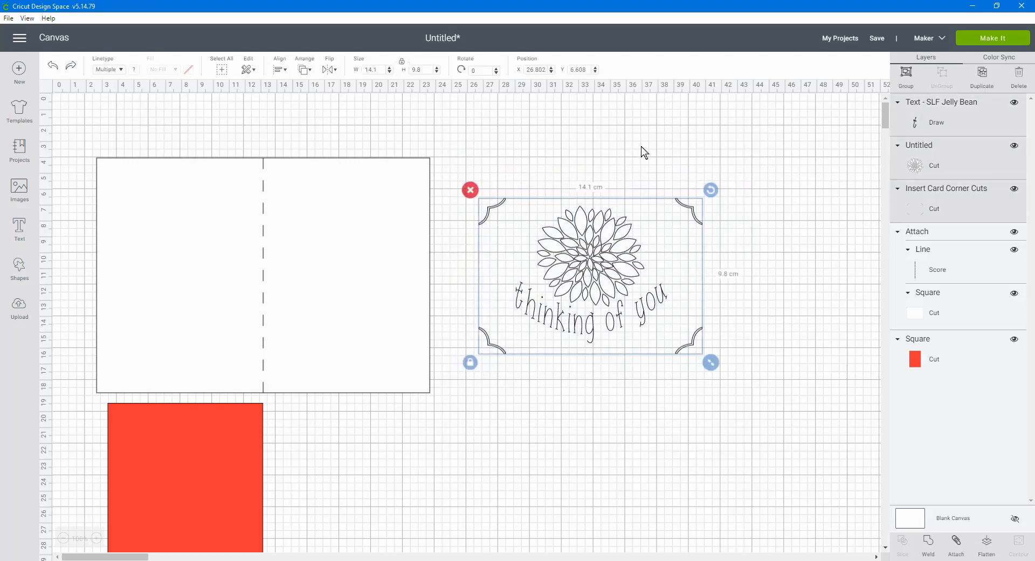
{"action": "left_click", "coordinate": [280, 70]}
{"action": "left_click", "coordinate": [314, 119]}
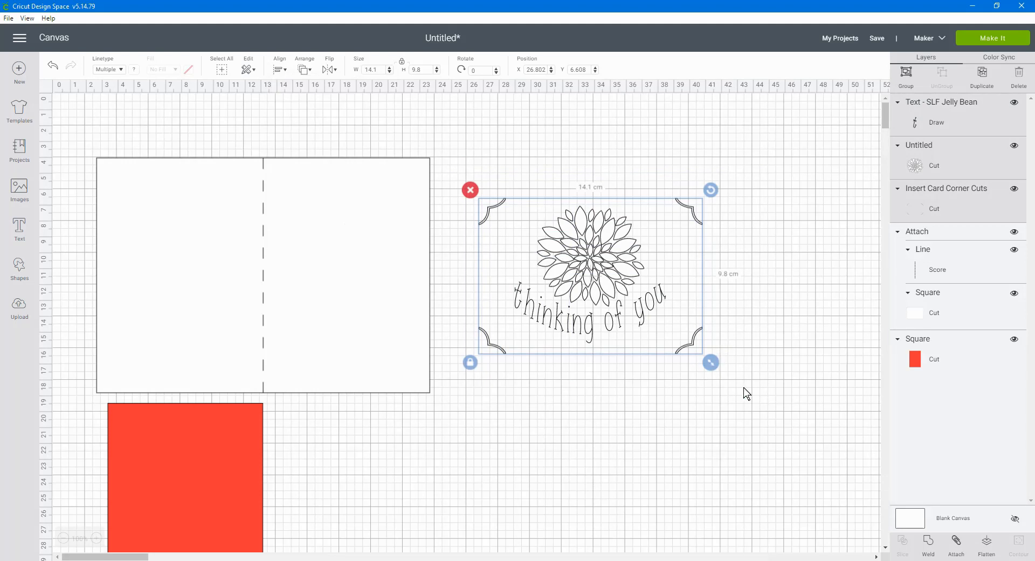
{"action": "left_click", "coordinate": [956, 541]}
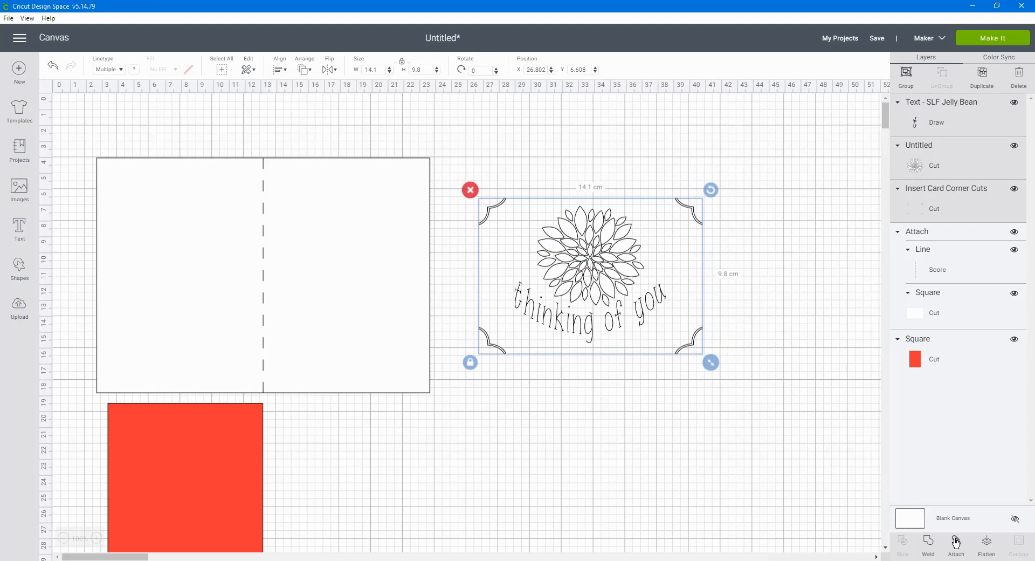